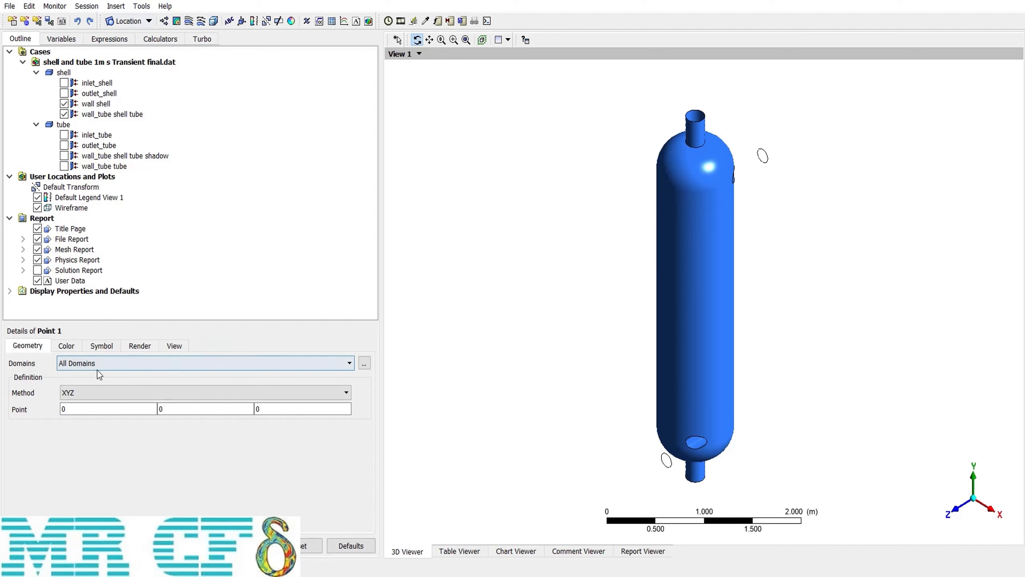
Define Point 1 in all domains with the XYZ method at coordinates 0.1024, 0.924, 0.1652
click(110, 369)
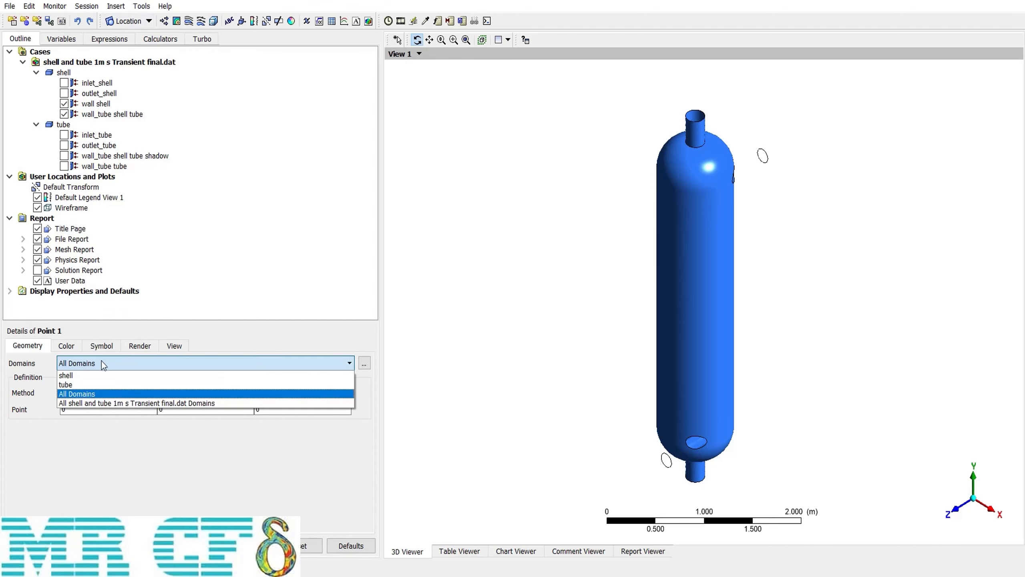
click(101, 361)
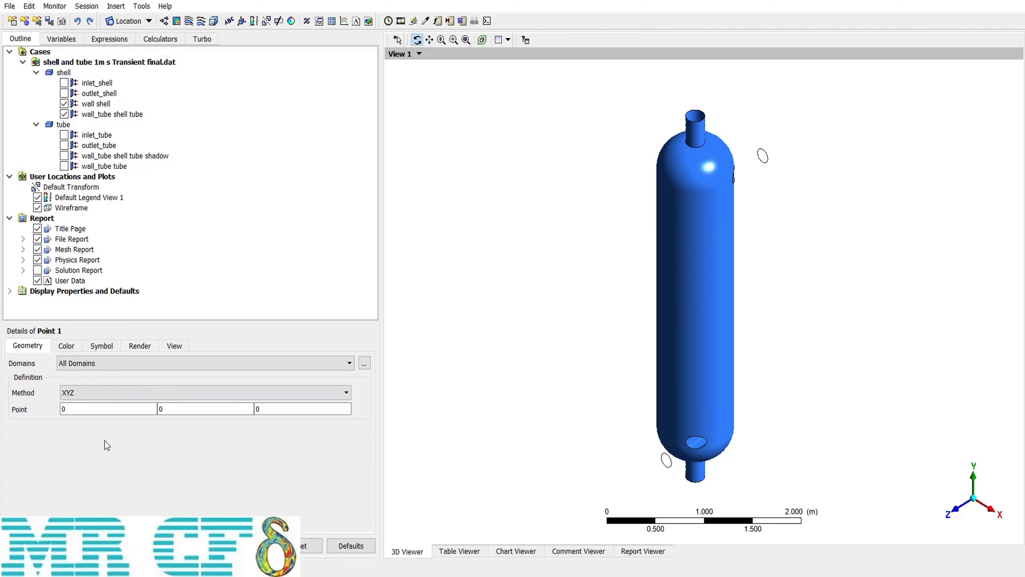
click(103, 391)
click(89, 406)
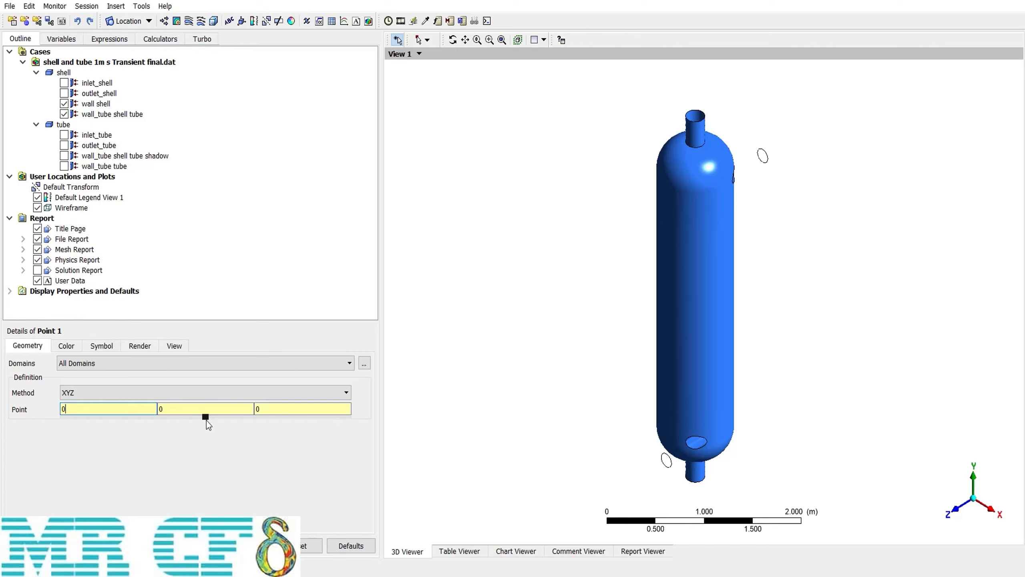
text(.1024)
click(243, 411)
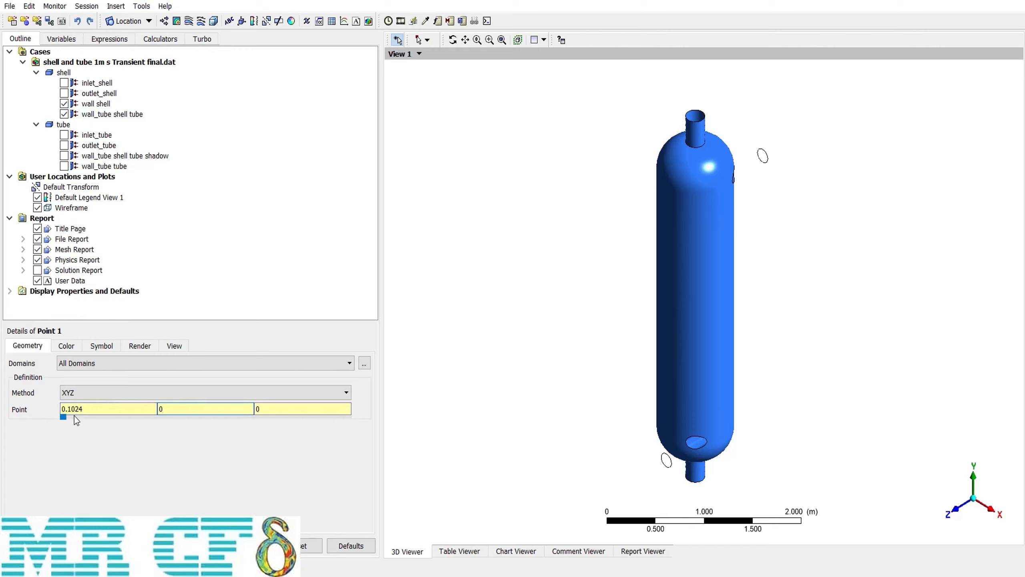
text(.924)
key(Tab)
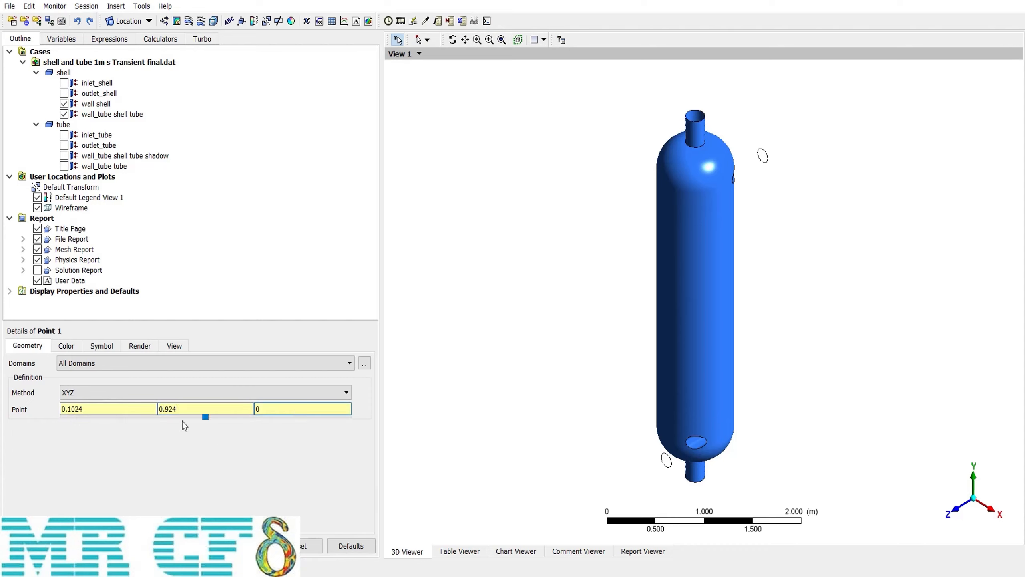
text(.1652)
key(Return)
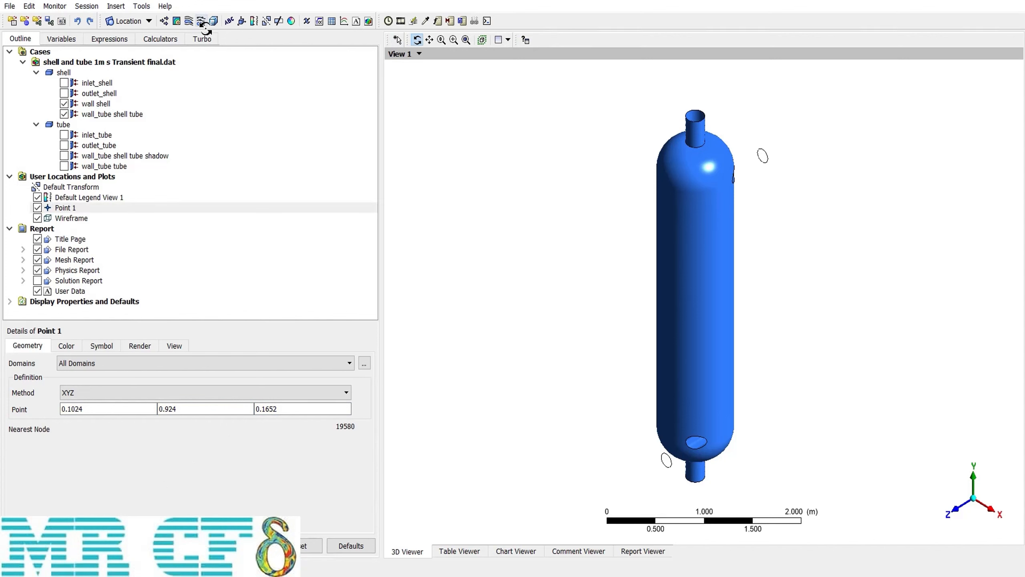
Hide the wall shell and wall_tube shell tube surfaces and apply a constant bright pink color to Point 1
click(64, 103)
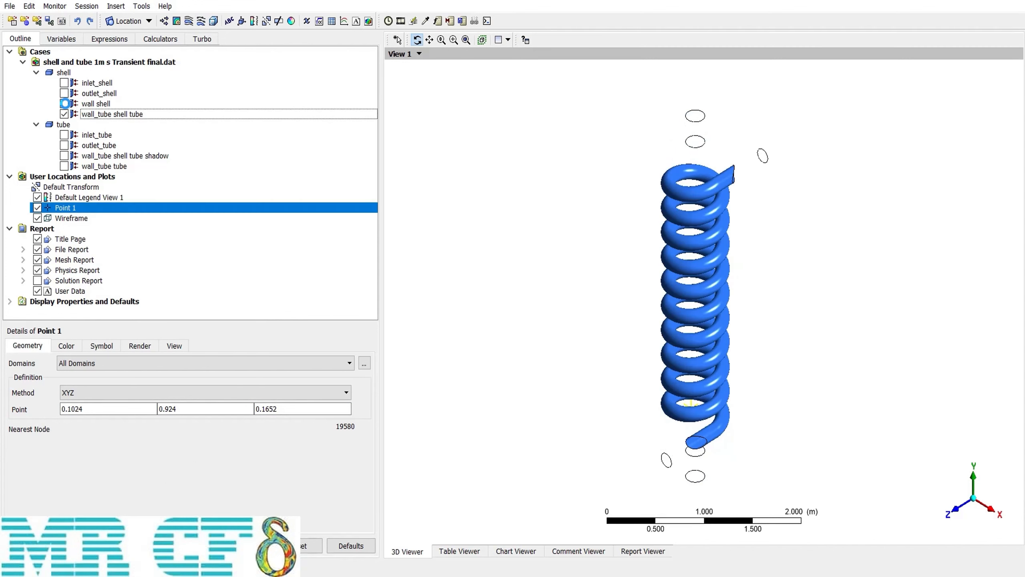
click(64, 114)
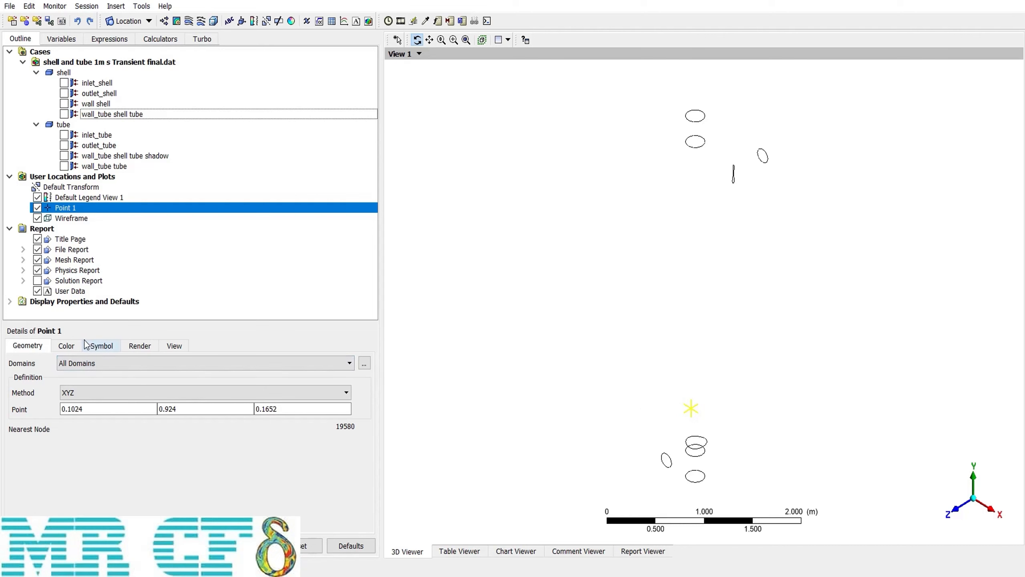
click(71, 344)
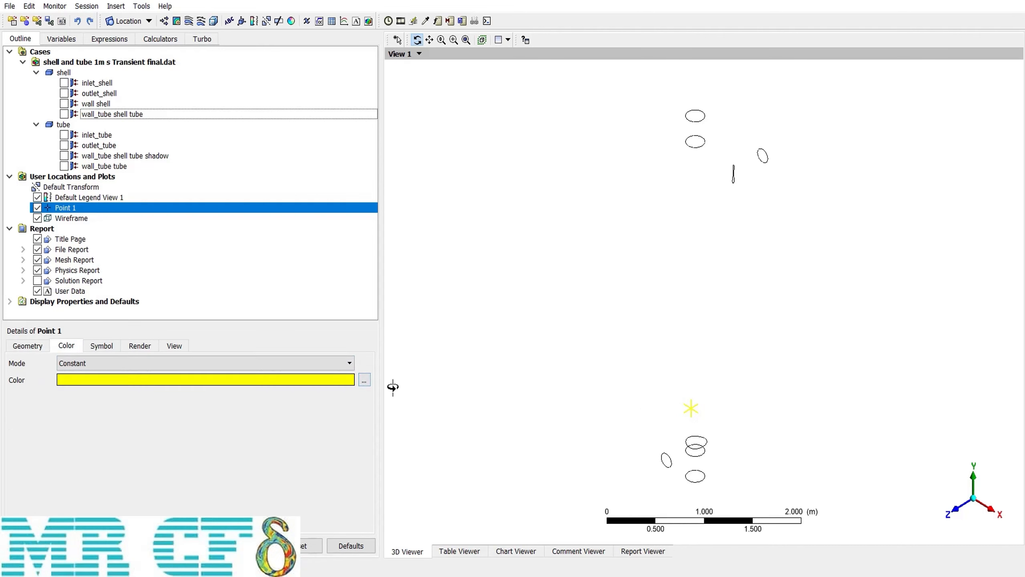
click(364, 380)
click(402, 241)
click(584, 386)
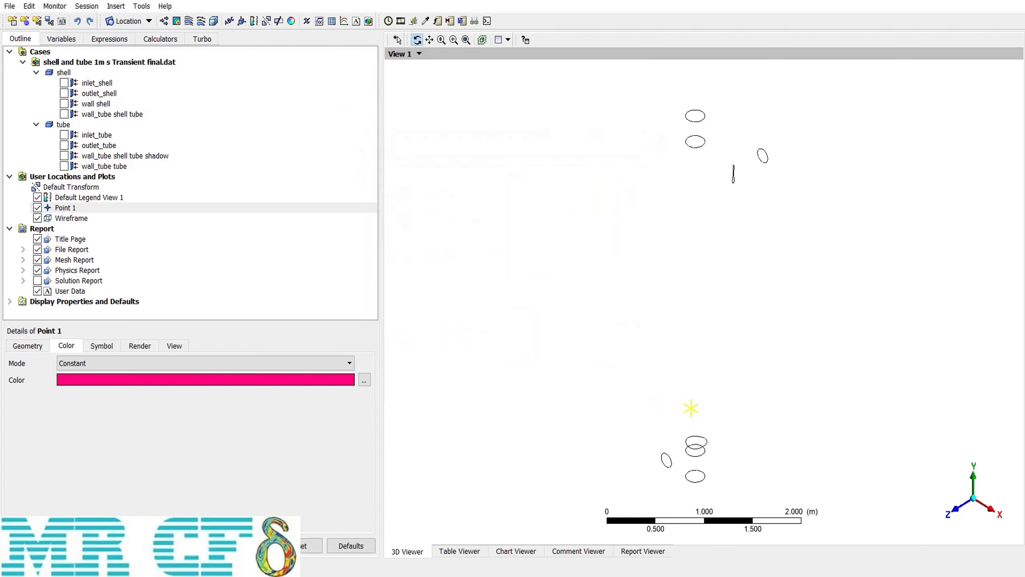
click(31, 545)
Redefine Point 1 with the Node Number method, using node number 20
click(28, 346)
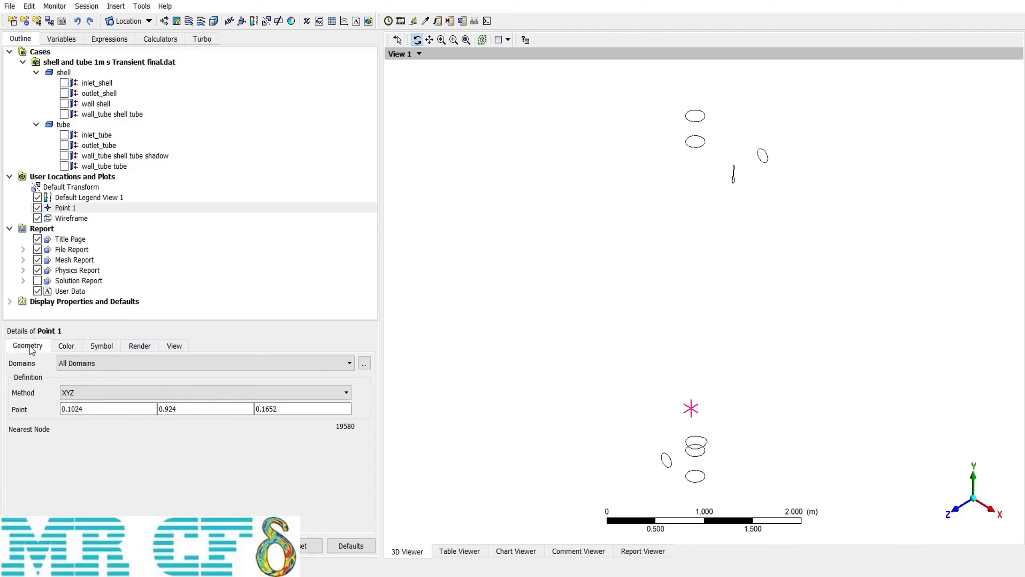
click(88, 391)
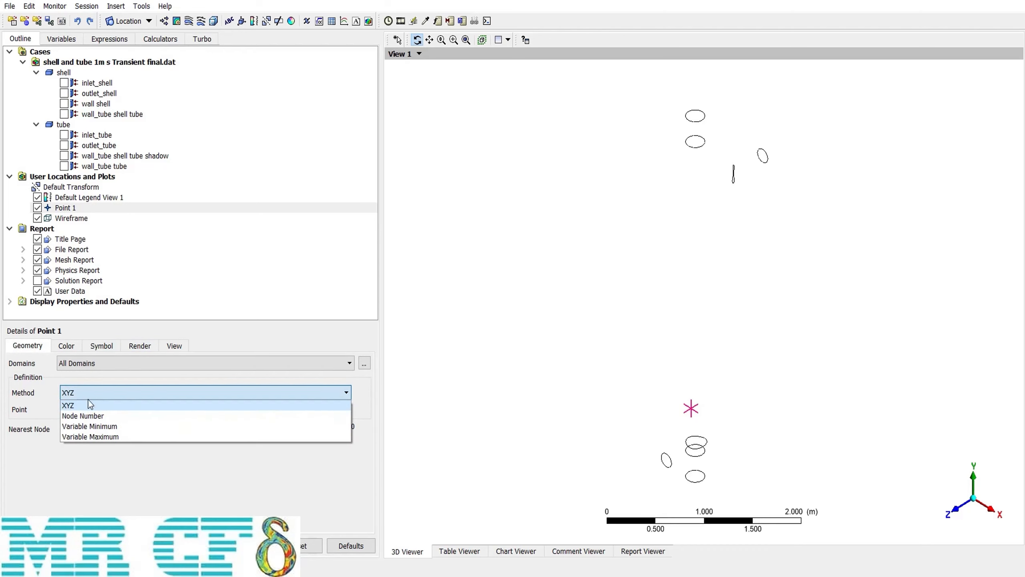
click(117, 415)
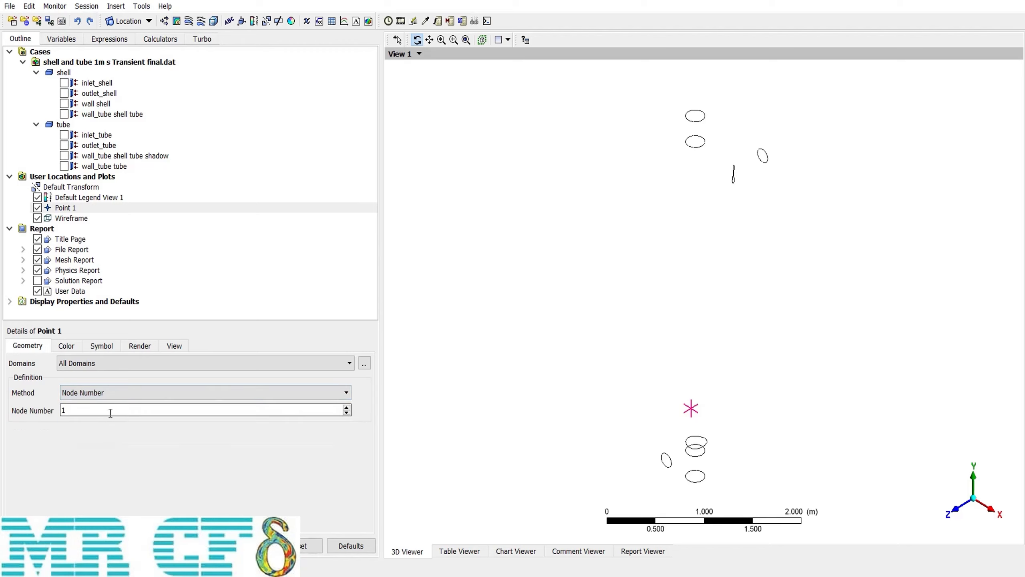
double_click(66, 414)
text(20)
key(Return)
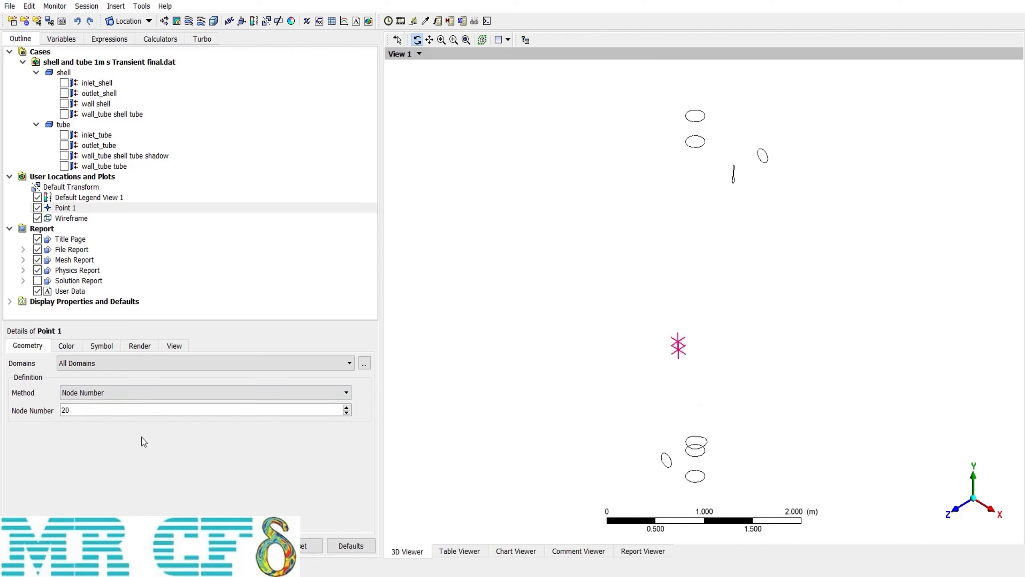
Redefine Point 1 with the Variable Minimum method, using Temperature on the wall shell location, and check its position in the model
click(107, 395)
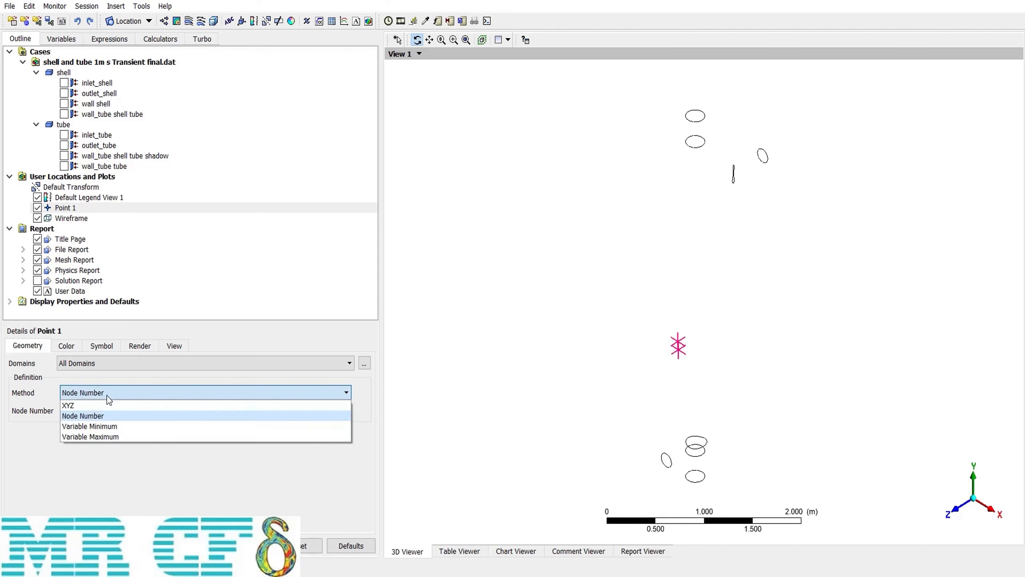
click(138, 427)
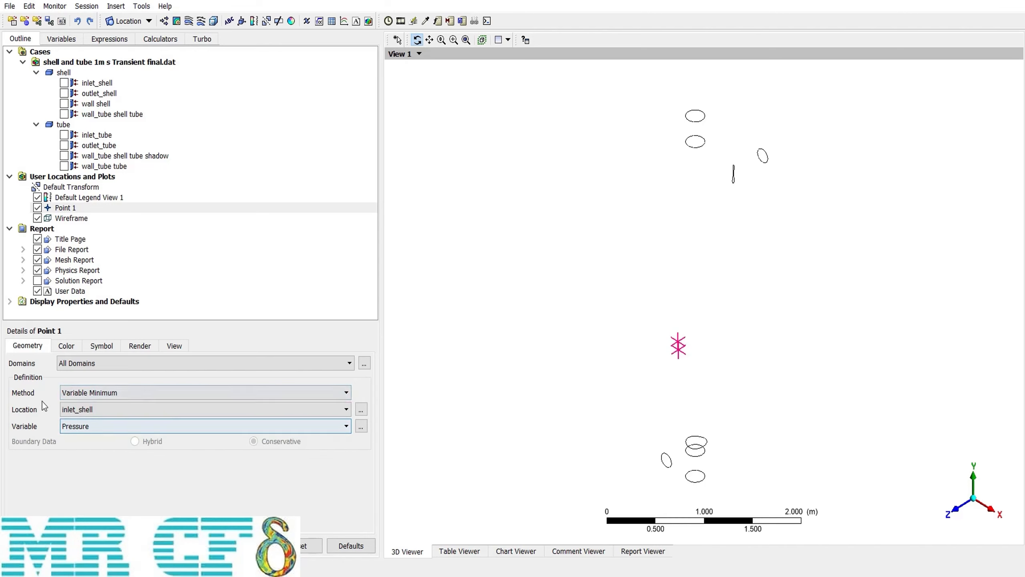
click(115, 411)
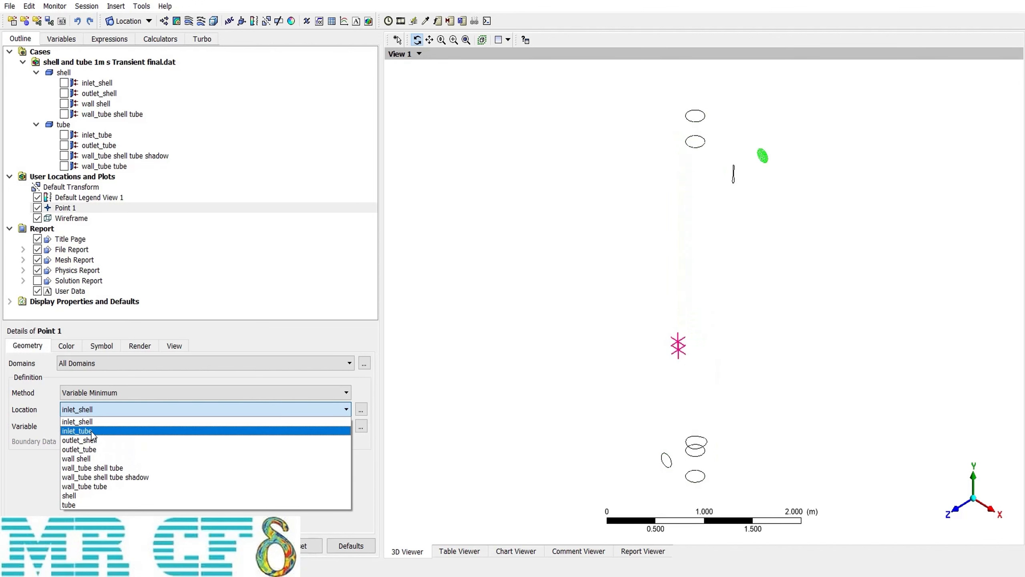
click(95, 459)
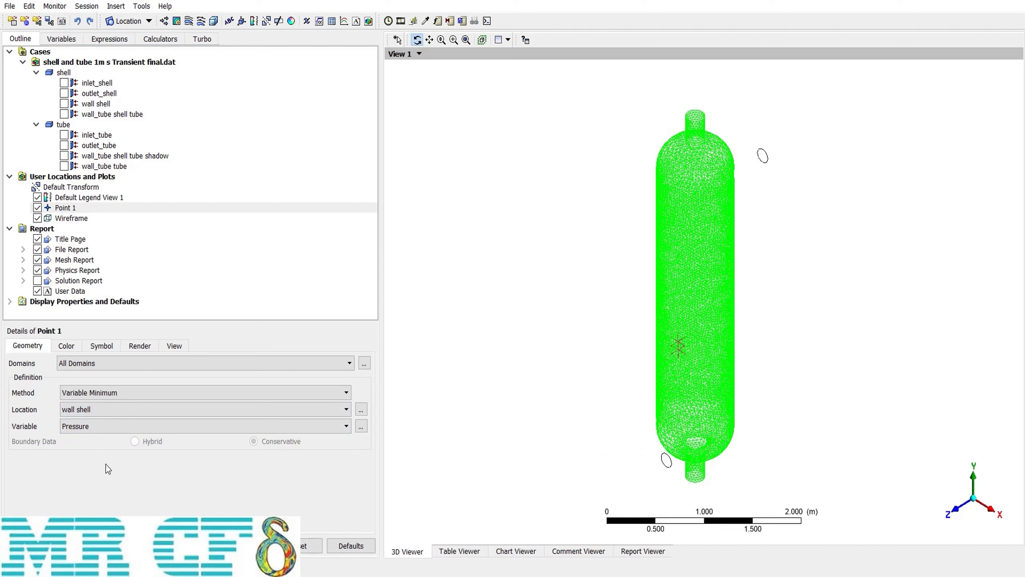
click(90, 425)
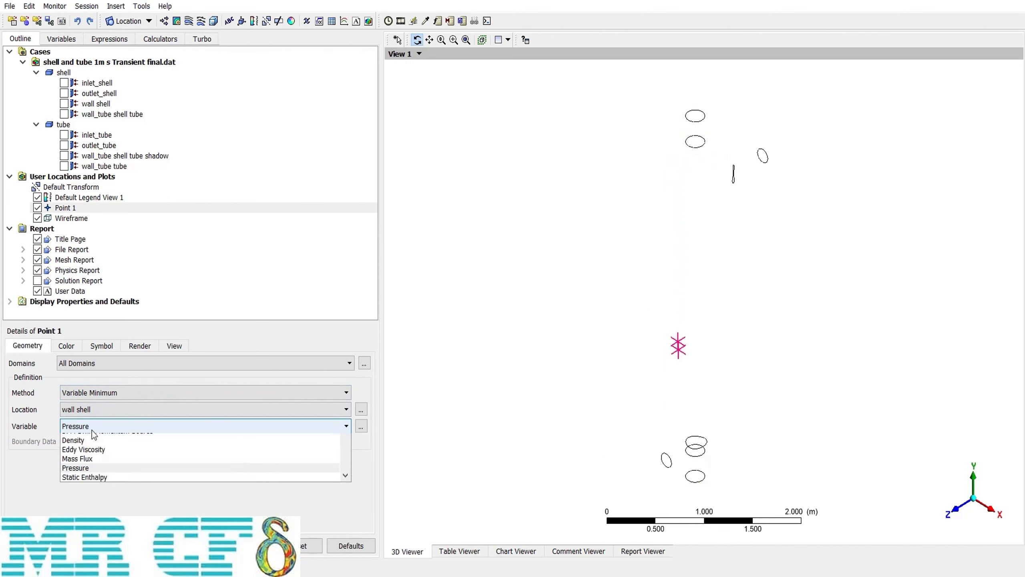
drag(342, 462, 343, 478)
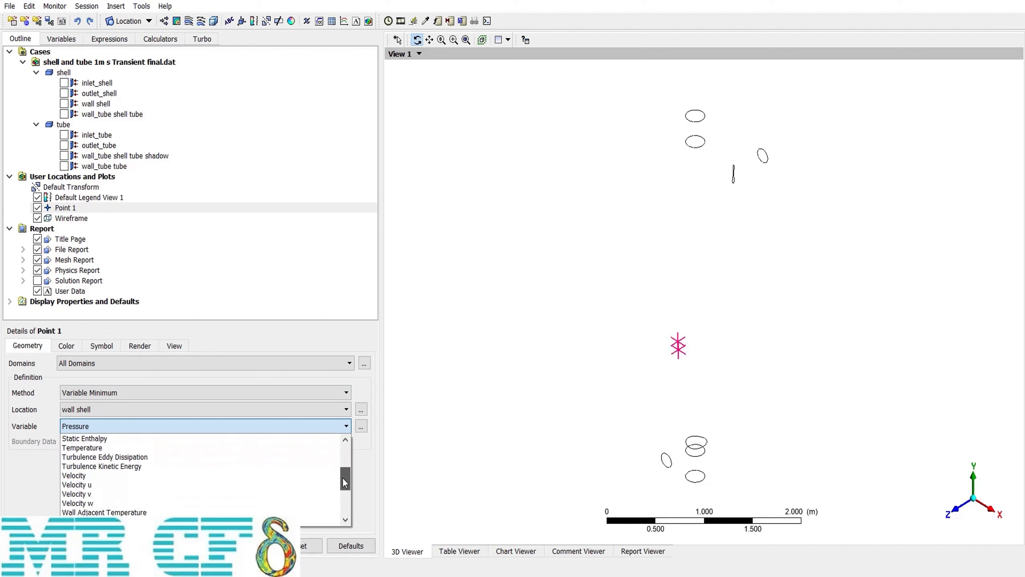
click(149, 446)
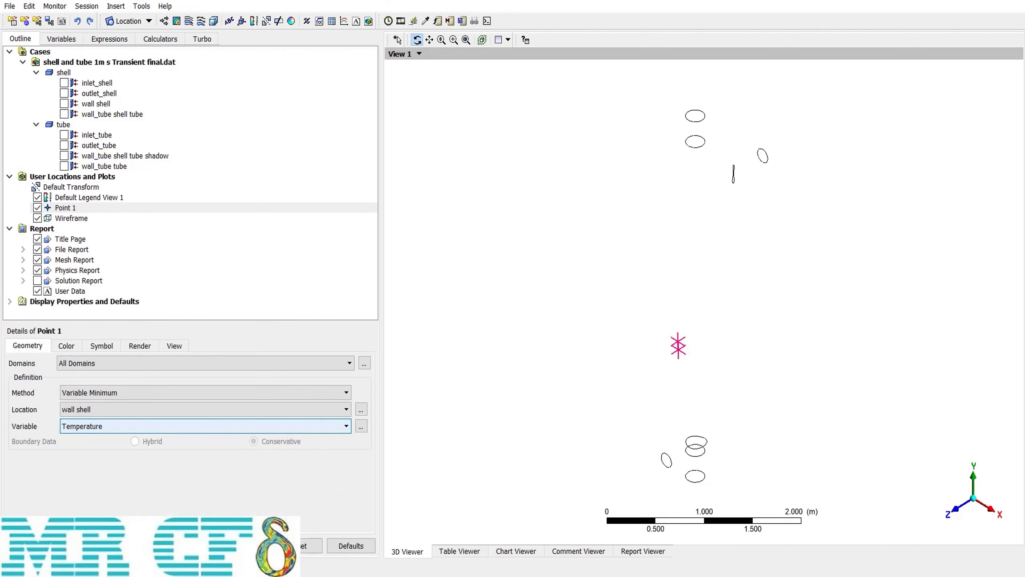
click(31, 545)
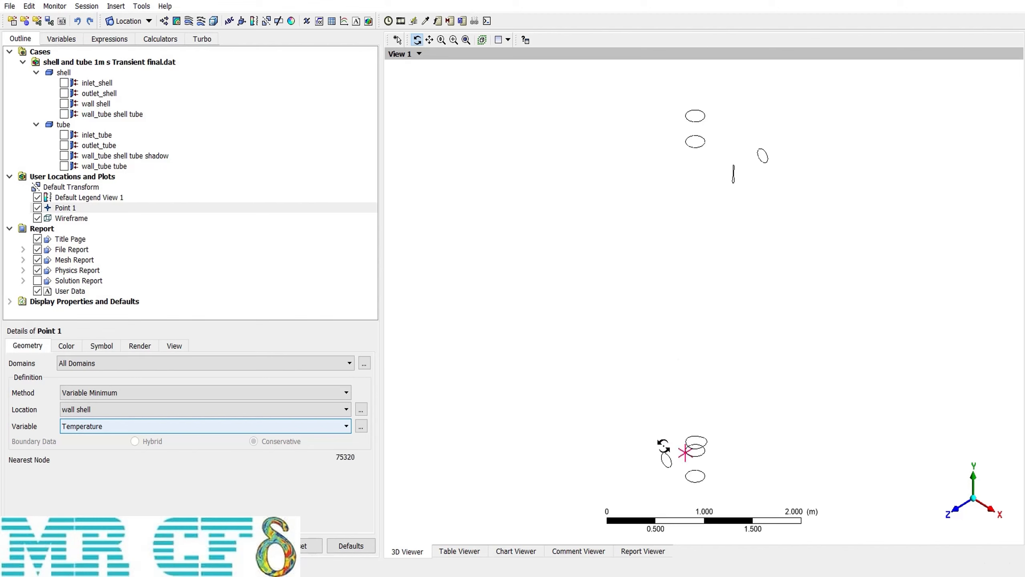
right_drag(645, 423, 737, 486)
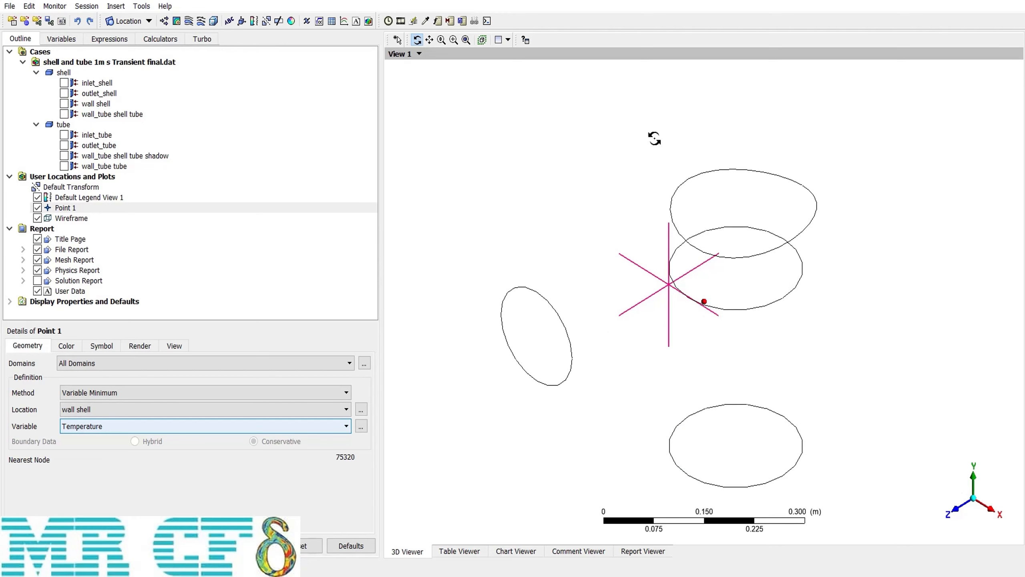
click(466, 40)
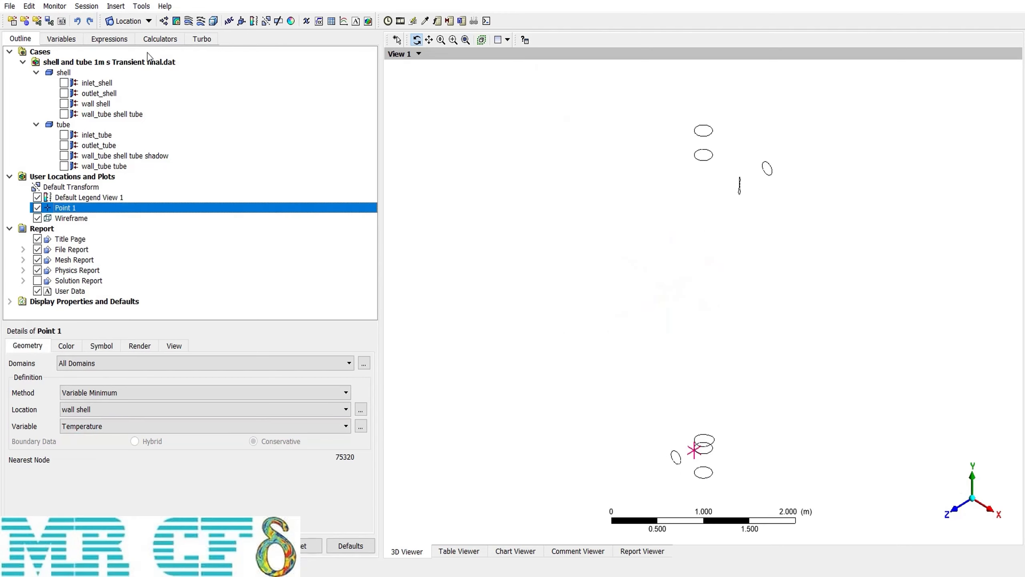
Create a new point cloud location, accepting the default name
click(126, 22)
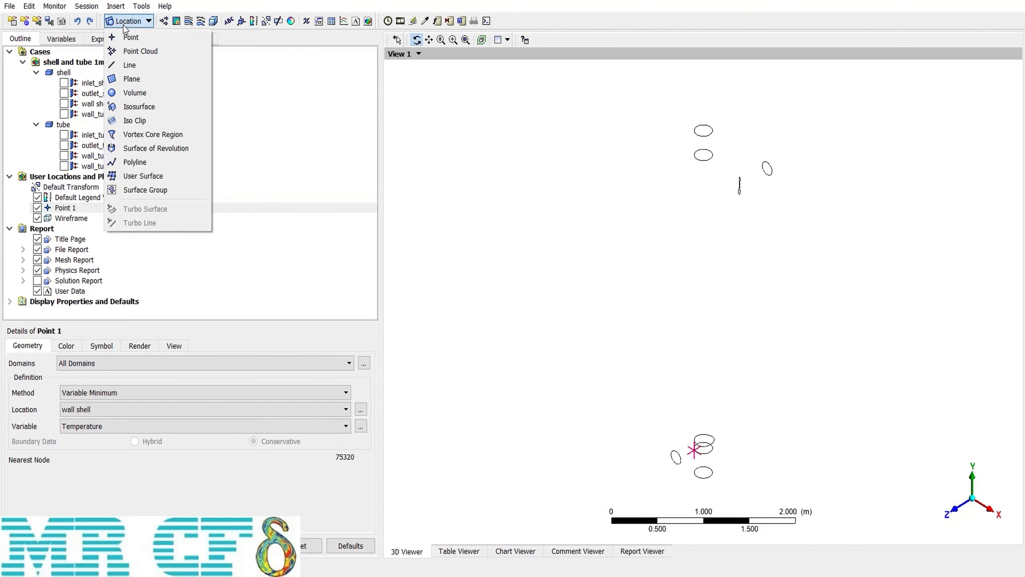
click(167, 52)
click(198, 102)
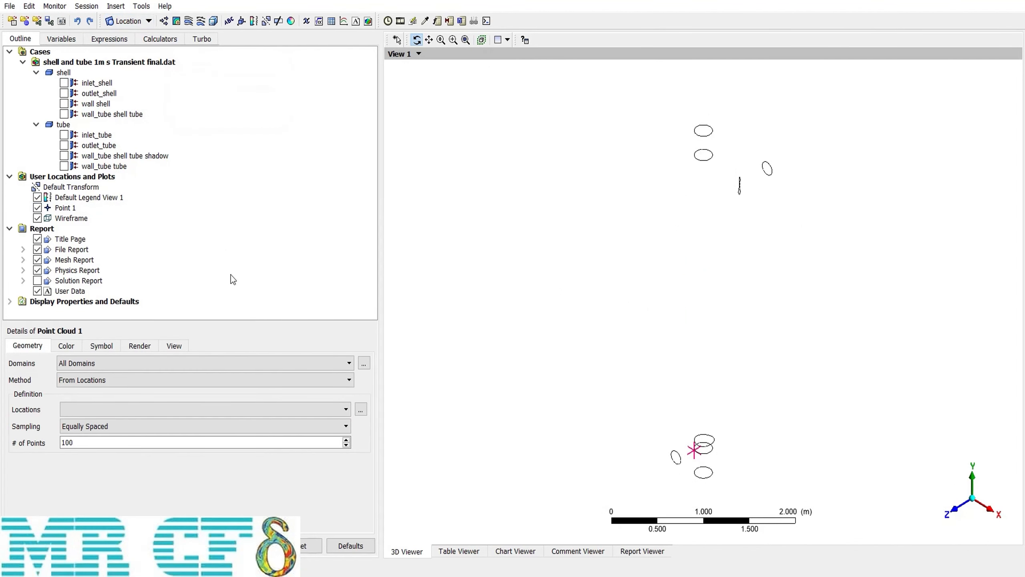
click(127, 384)
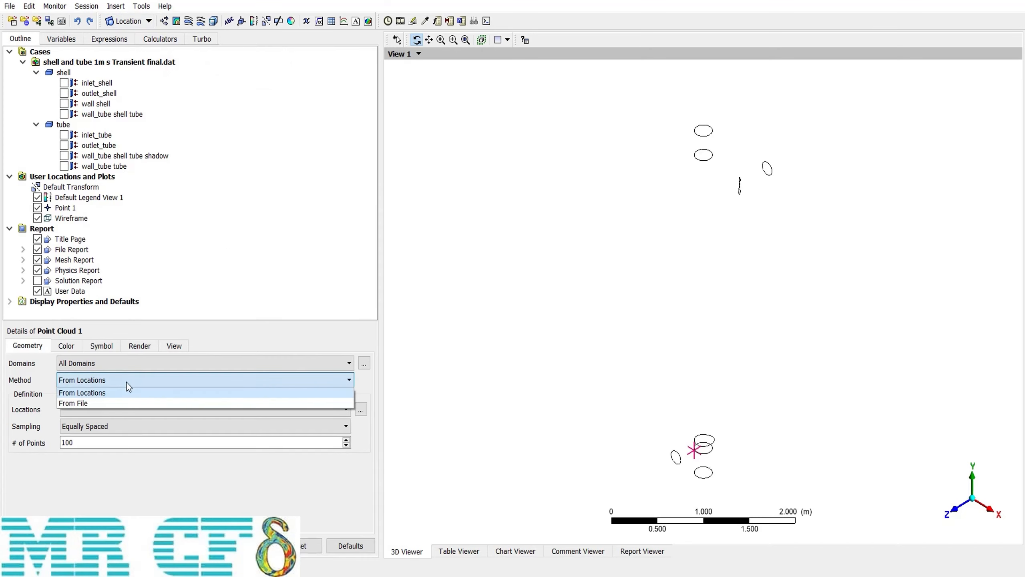
click(109, 404)
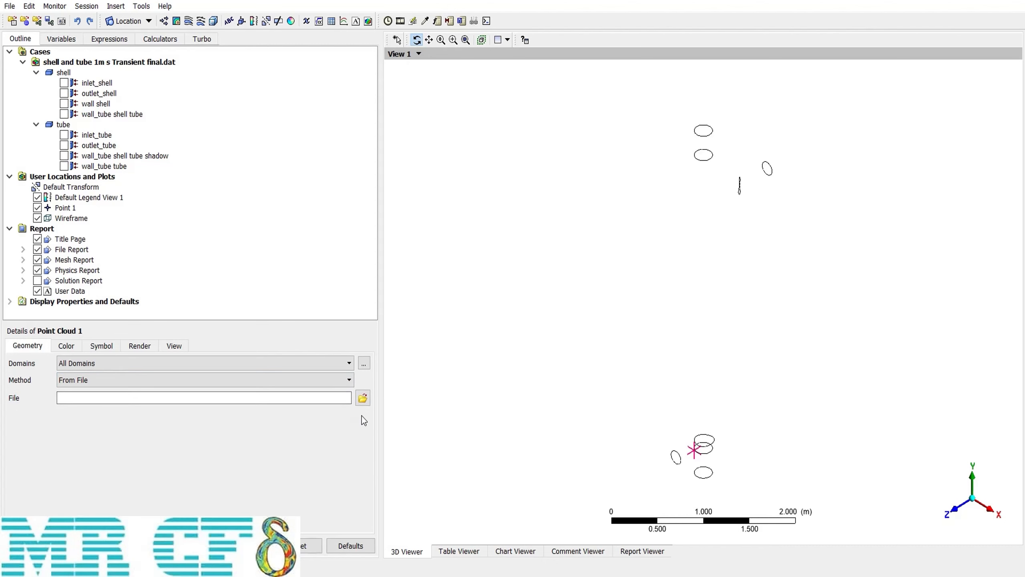
click(363, 398)
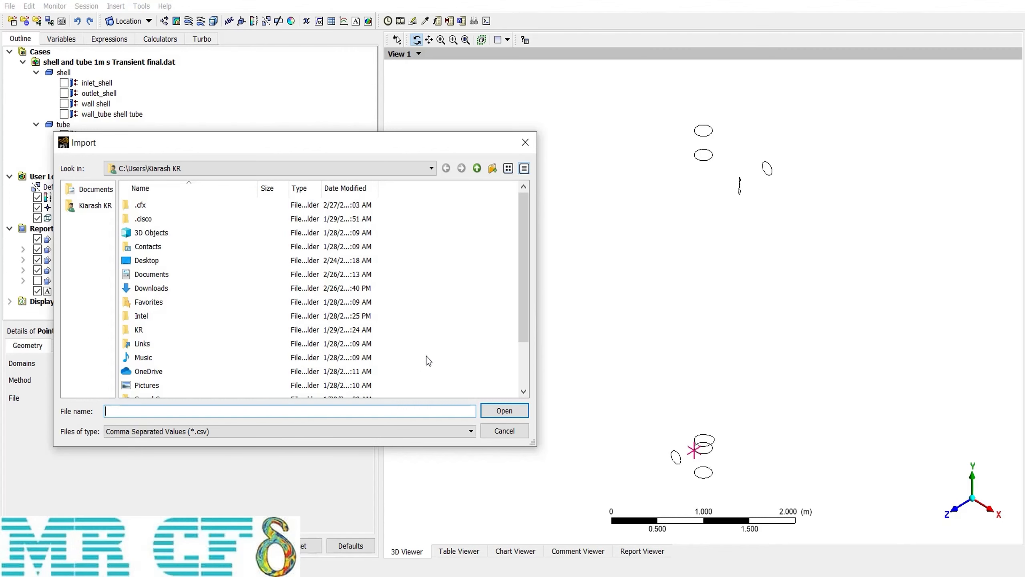
click(505, 431)
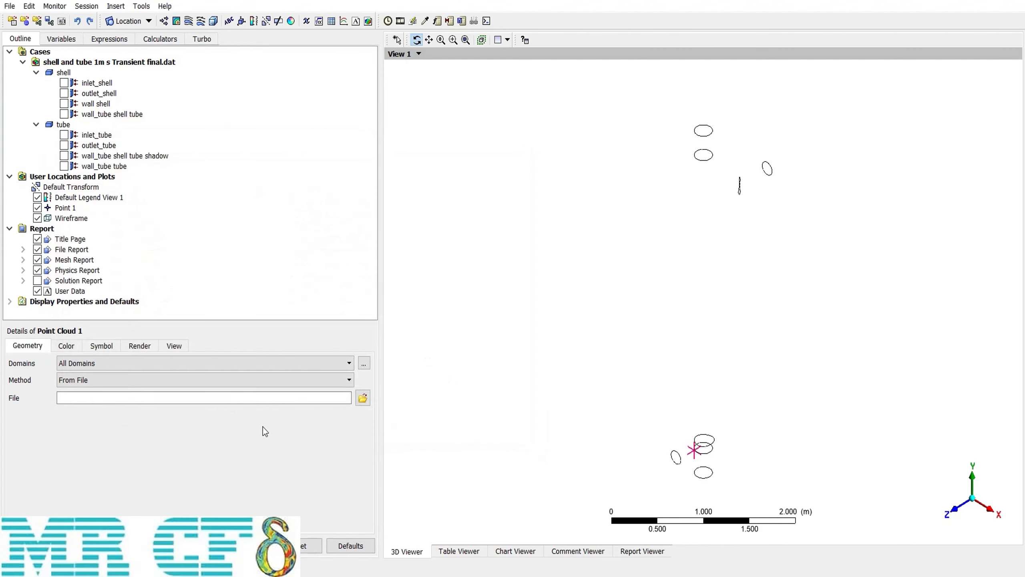
click(89, 384)
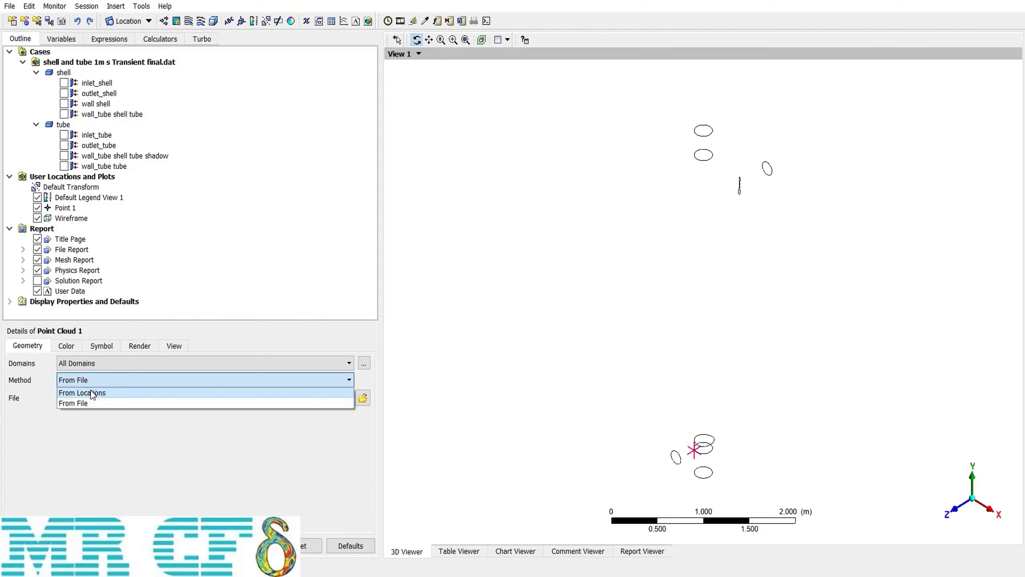
click(91, 390)
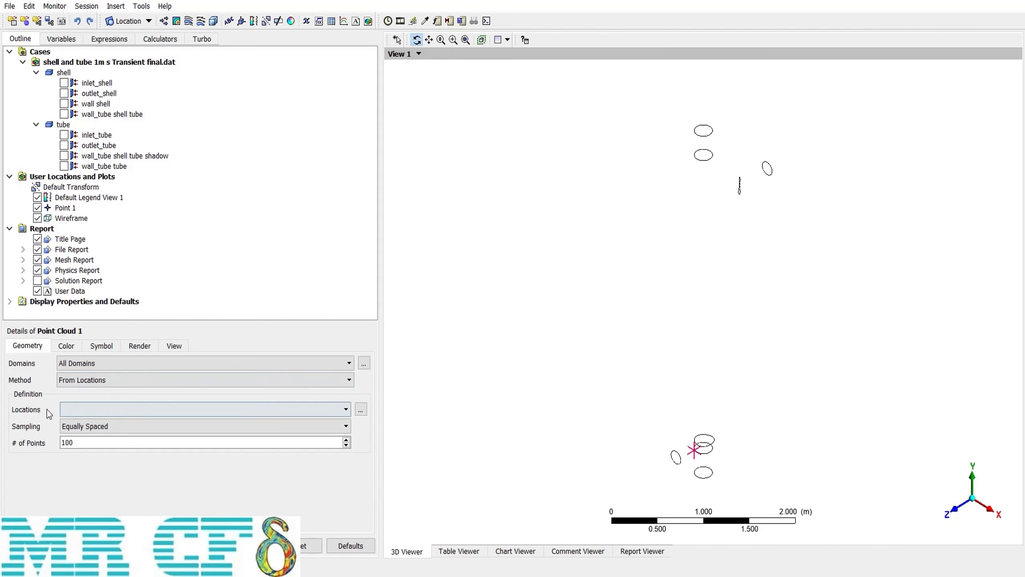
Define the point cloud on the wall shell location with Equally Spaced sampling and 100 points, and inspect its distribution
click(137, 409)
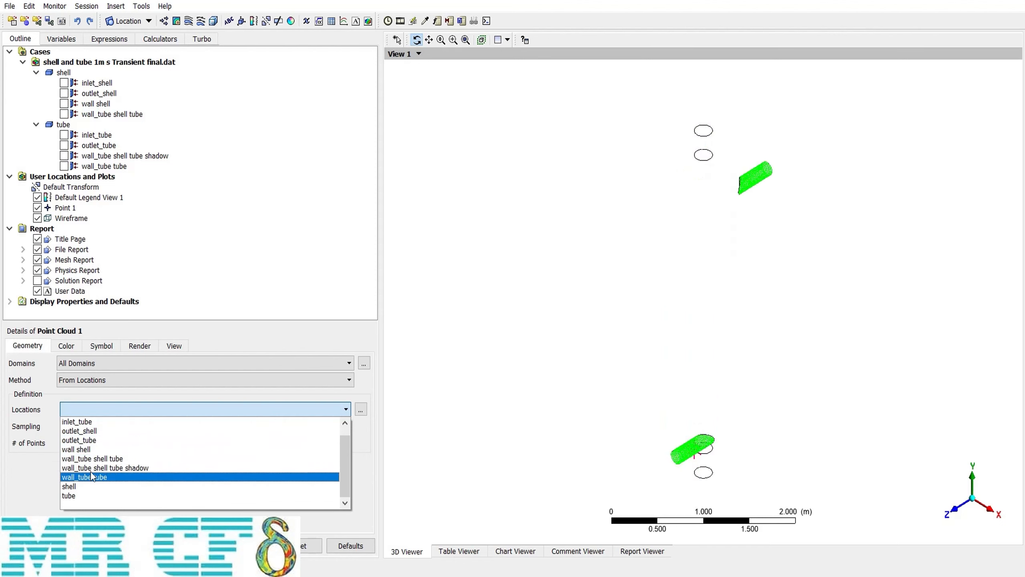
click(75, 449)
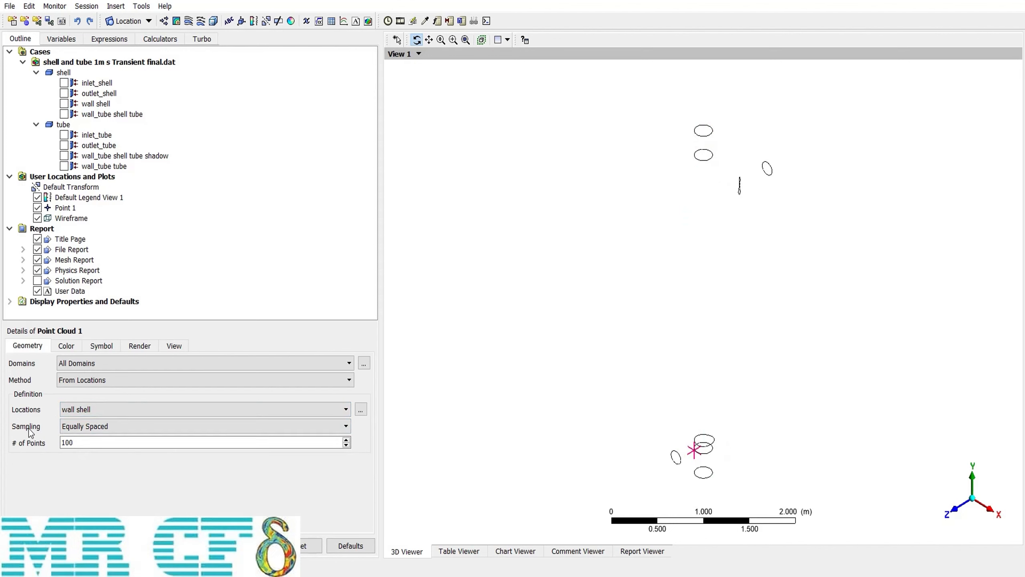
click(125, 428)
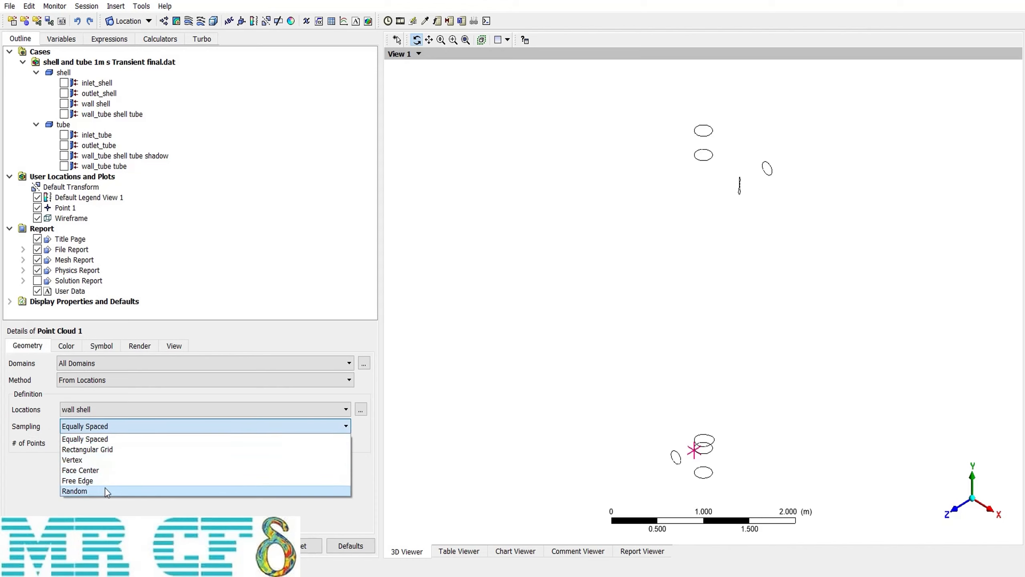
click(122, 440)
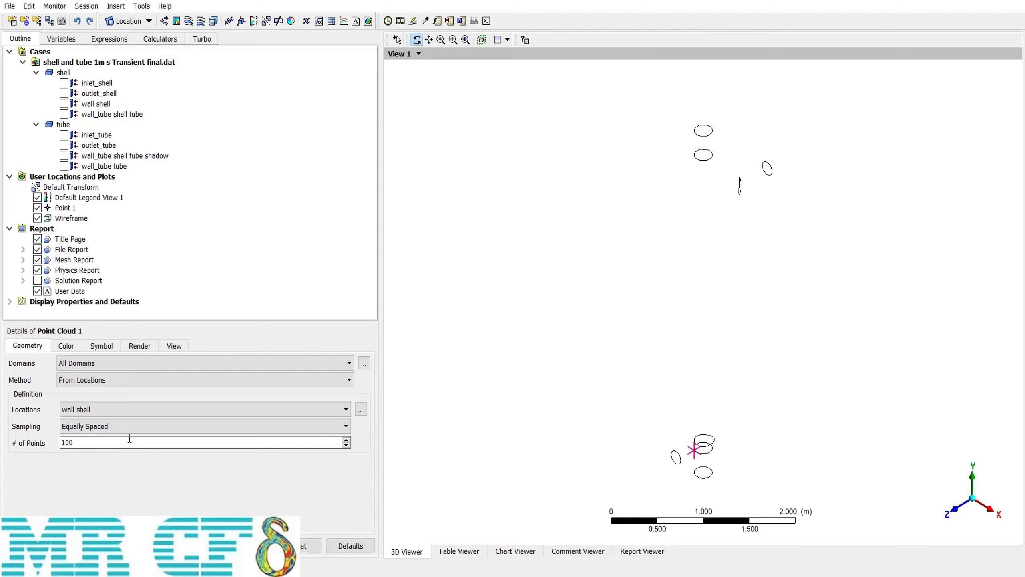
drag(100, 441, 45, 443)
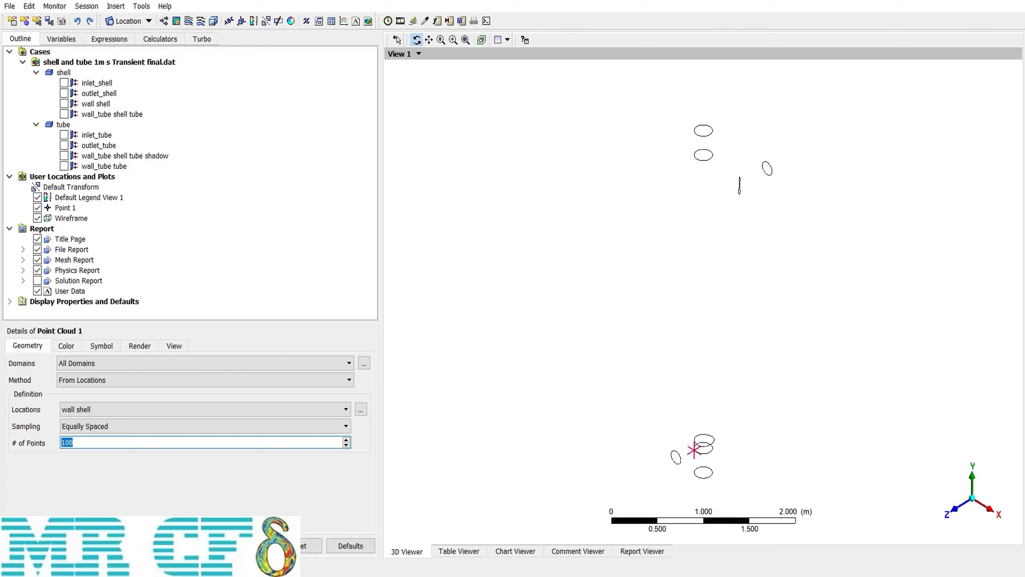
key(Return)
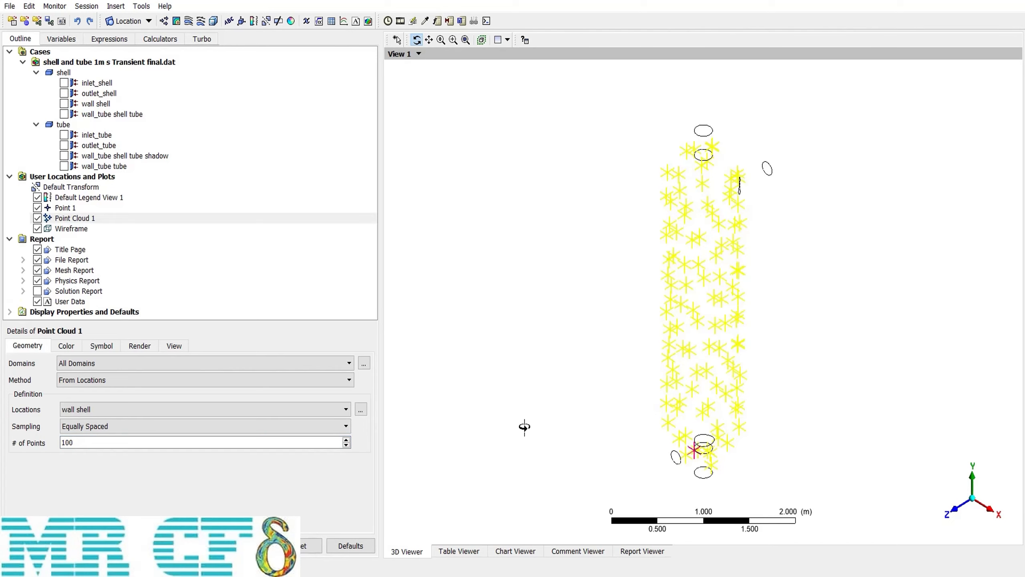
drag(677, 363, 595, 273)
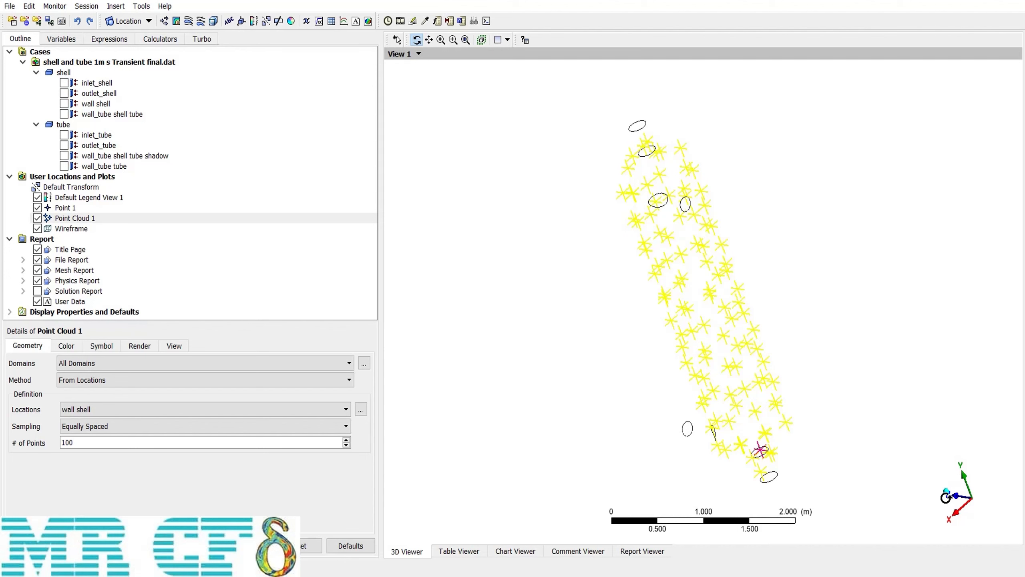
click(947, 493)
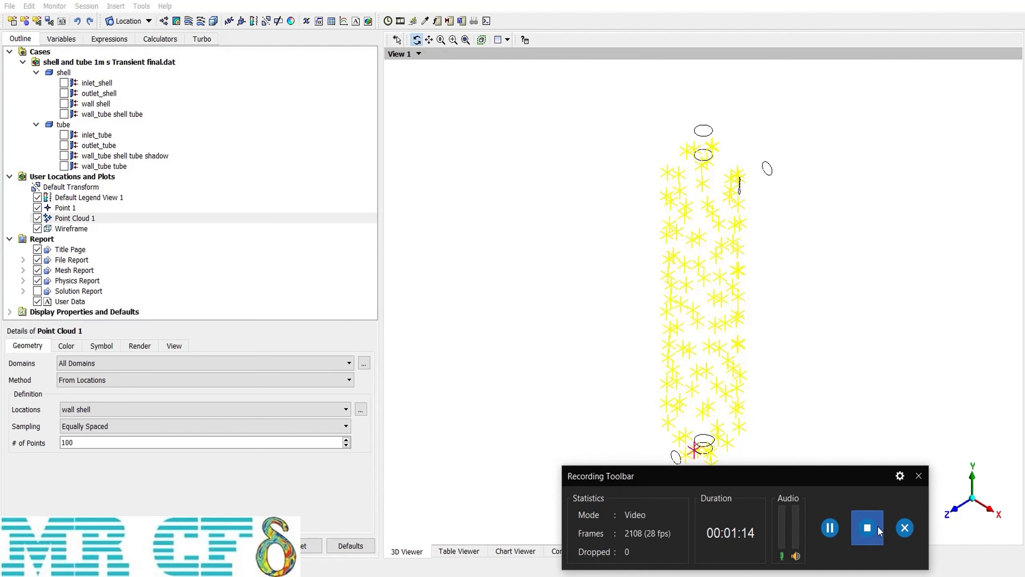
click(878, 526)
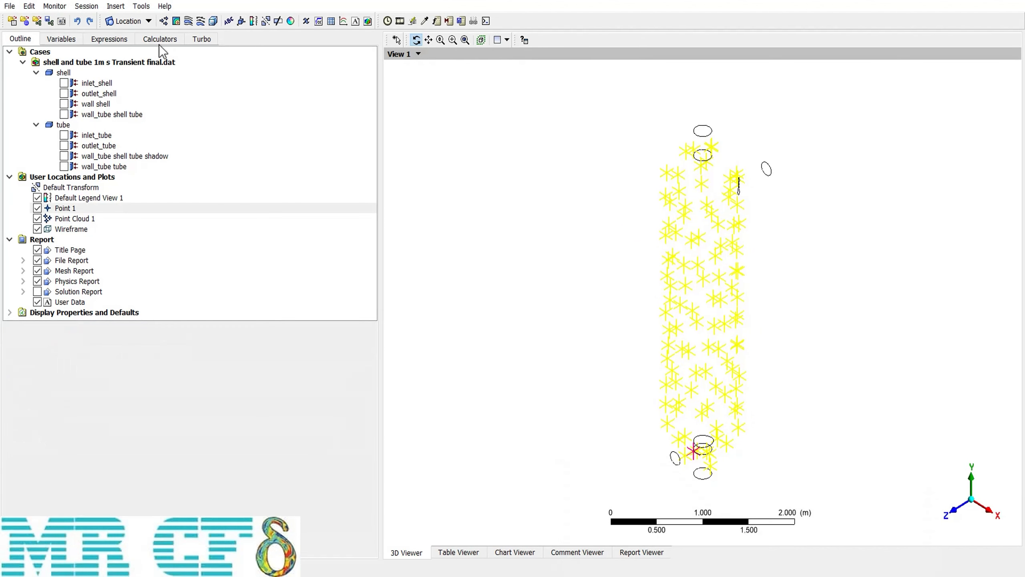
Create a new line location, accepting the default name
click(128, 21)
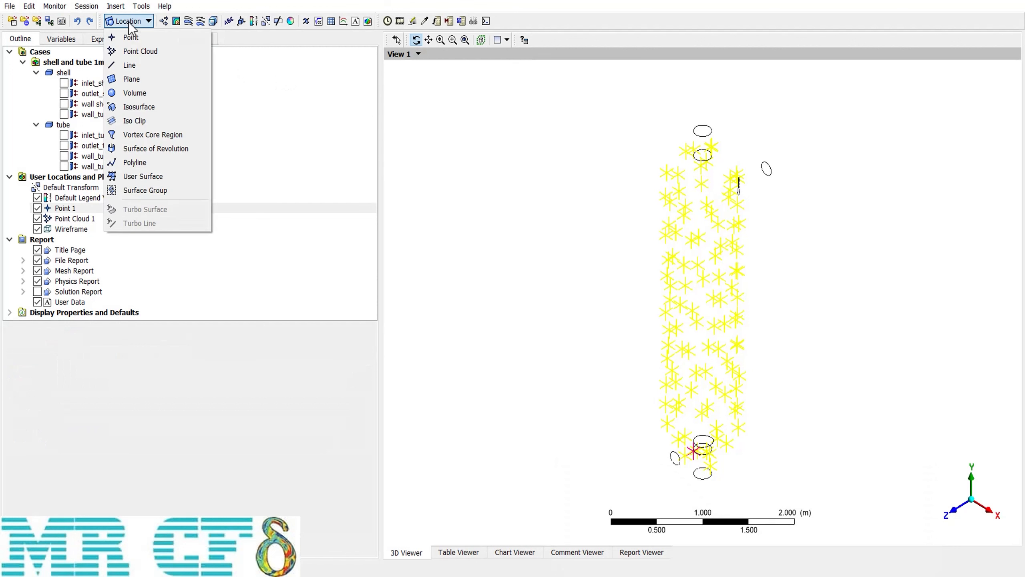
click(141, 65)
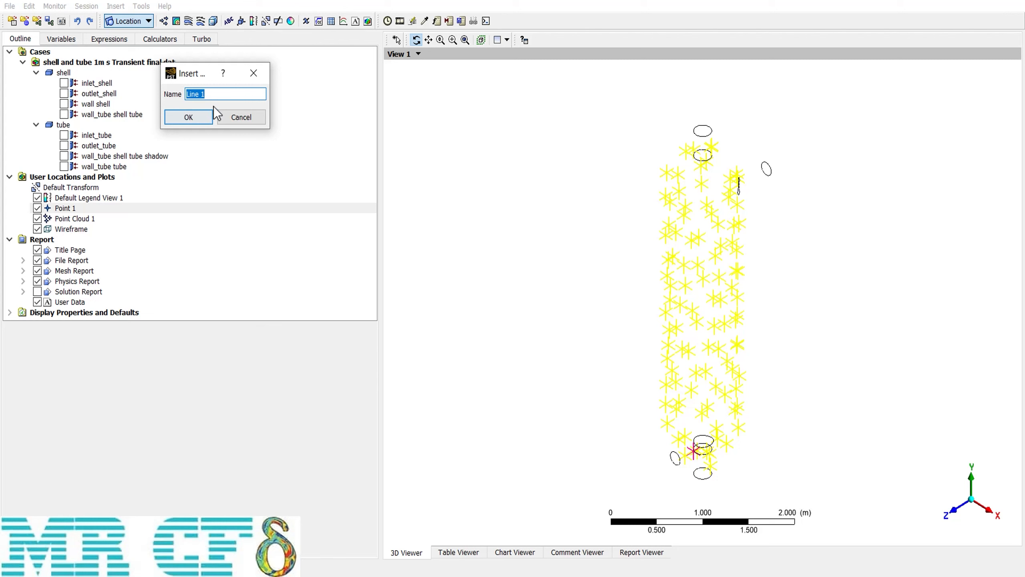
click(189, 117)
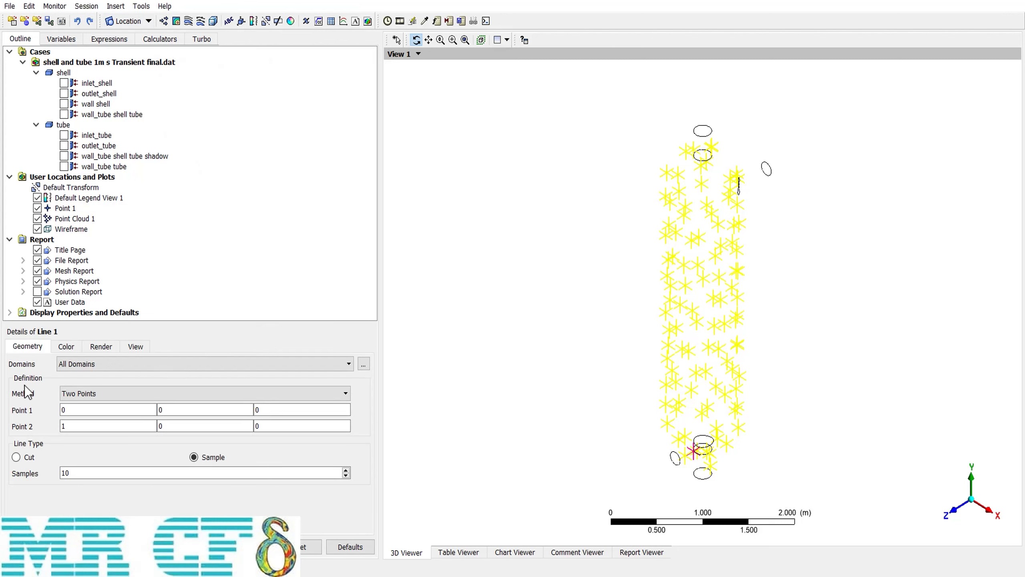
Define the line with the Two Points method, from (0, 0, 0) to (0, 4.2, 0), and apply it
click(89, 393)
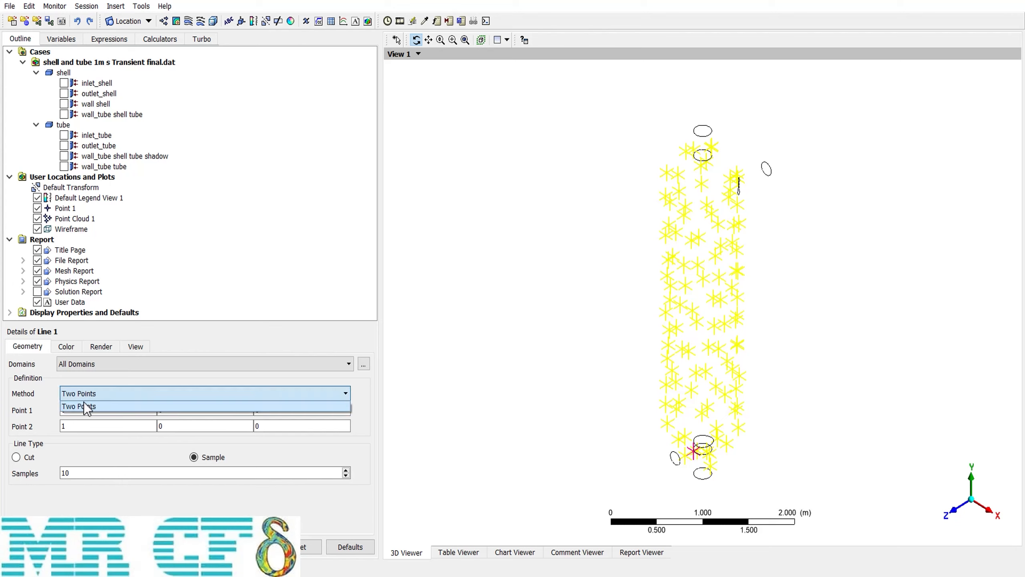
click(105, 407)
click(93, 409)
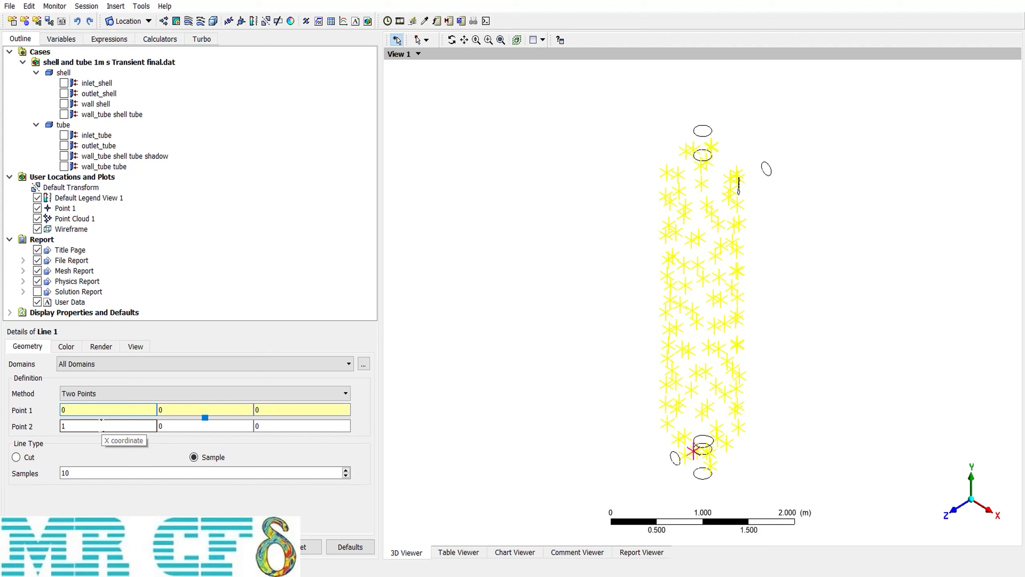
click(101, 426)
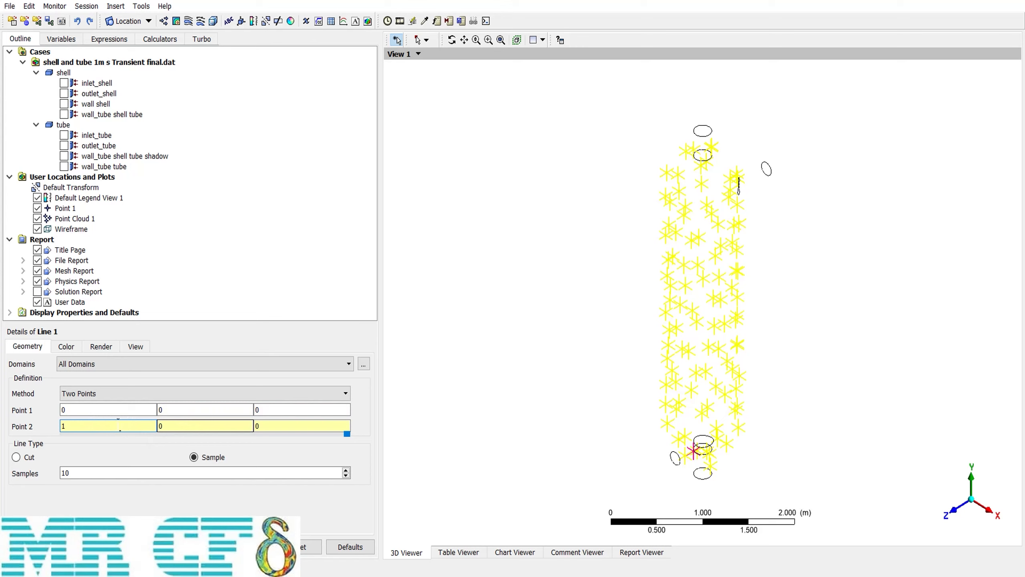
key(BackSpace)
text(0)
key(Tab)
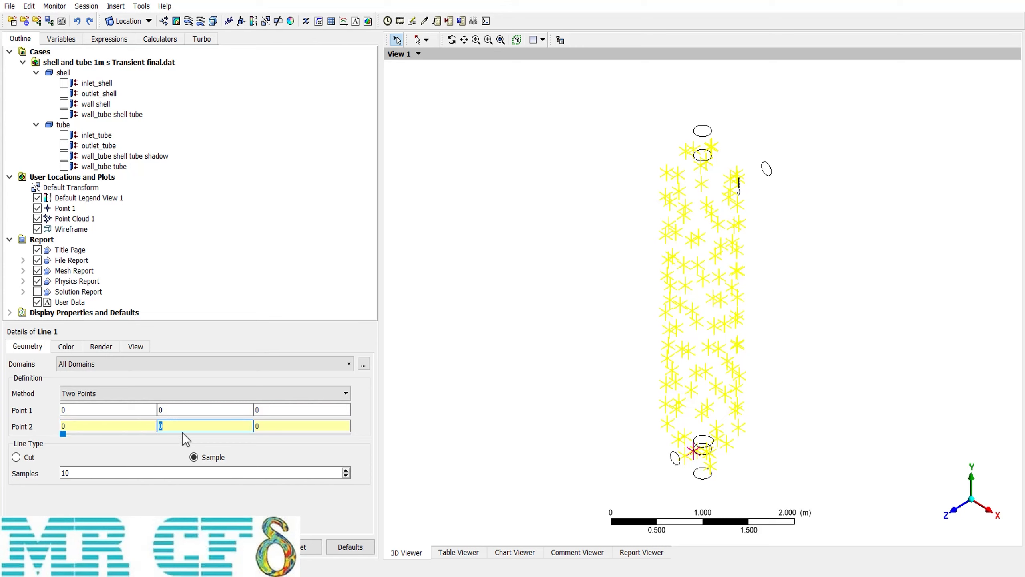
drag(66, 435, 358, 437)
click(277, 426)
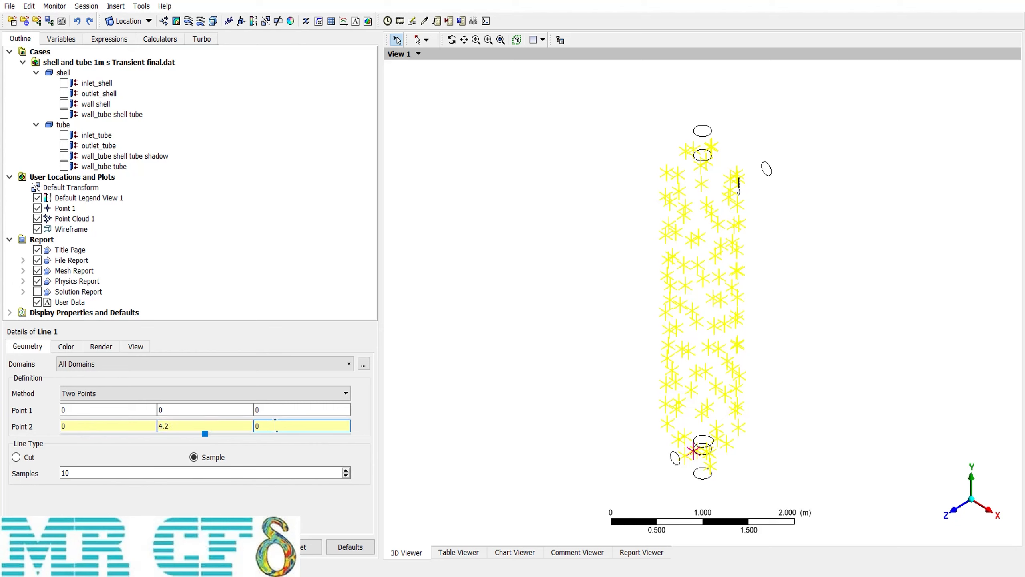
click(69, 538)
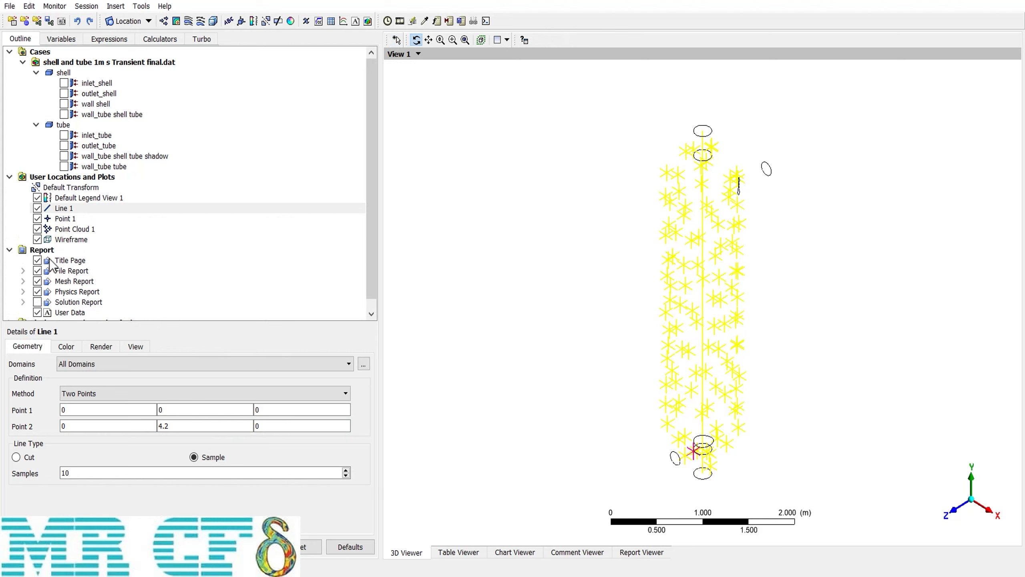
Hide Point Cloud 1 and Point 1, and set the line's number of samples to 100
click(37, 229)
click(37, 219)
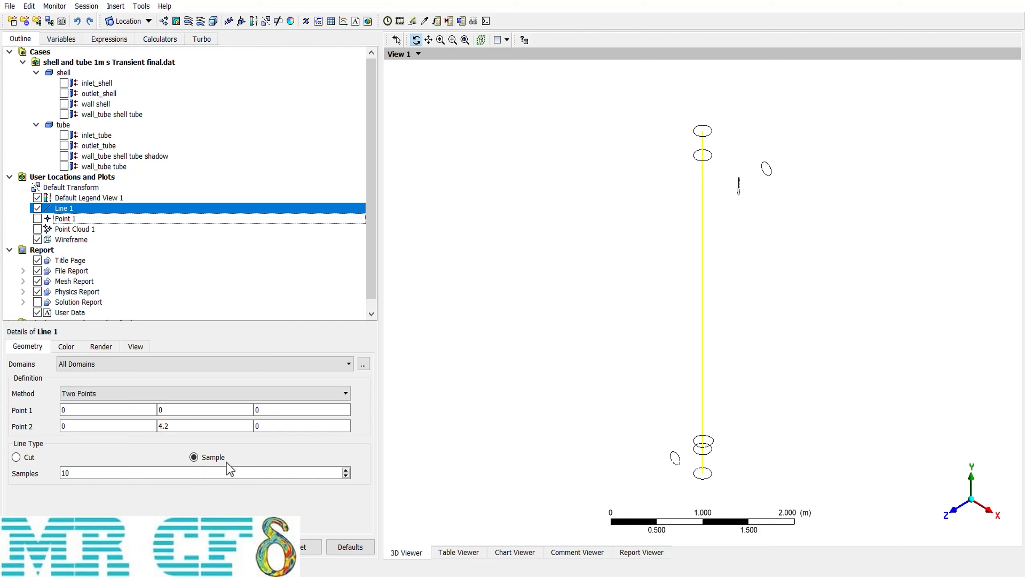
click(115, 474)
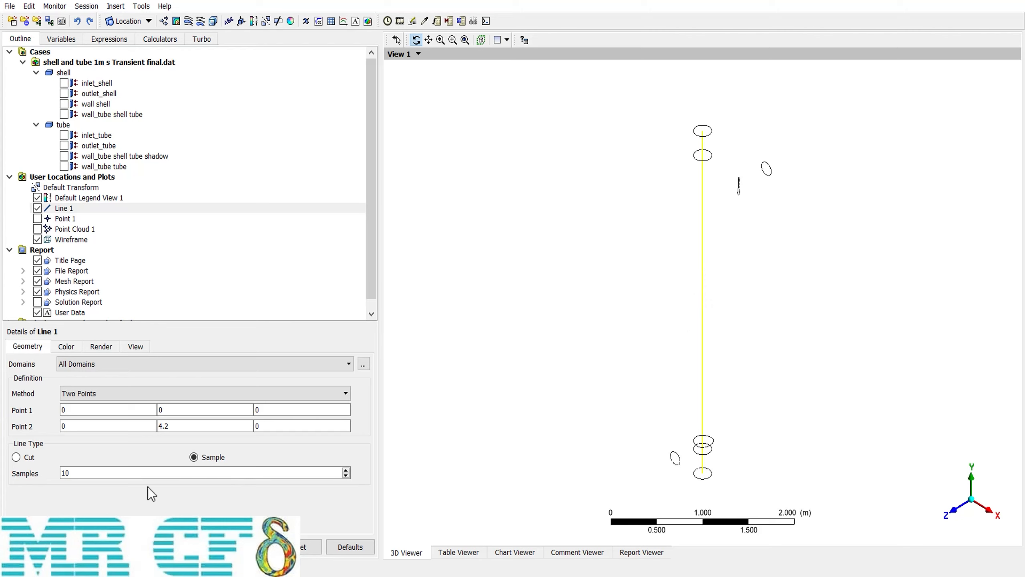
click(105, 470)
text(0)
Change the line type of Line 1 to Cut and apply it, keeping both end points
click(16, 458)
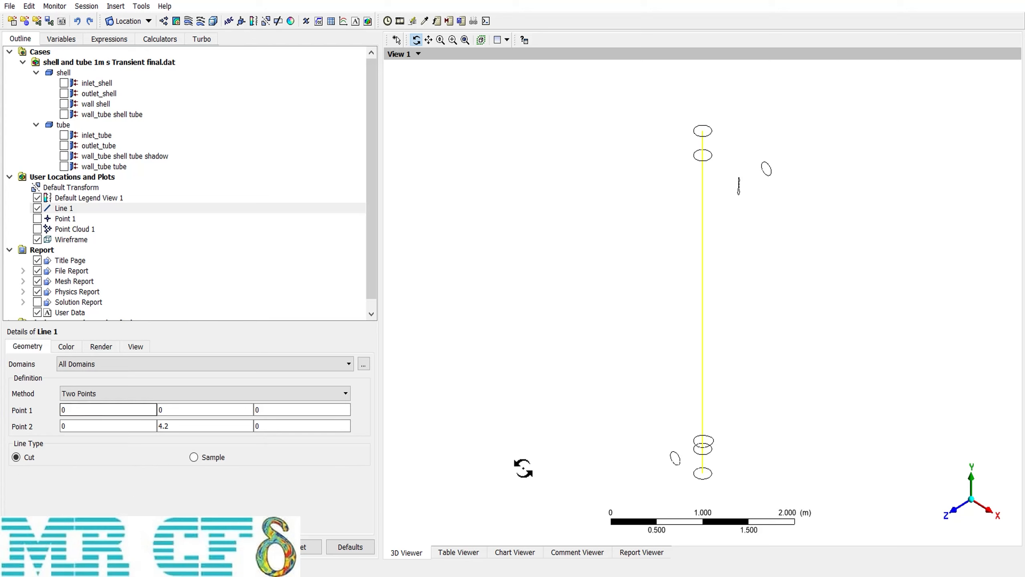
click(68, 409)
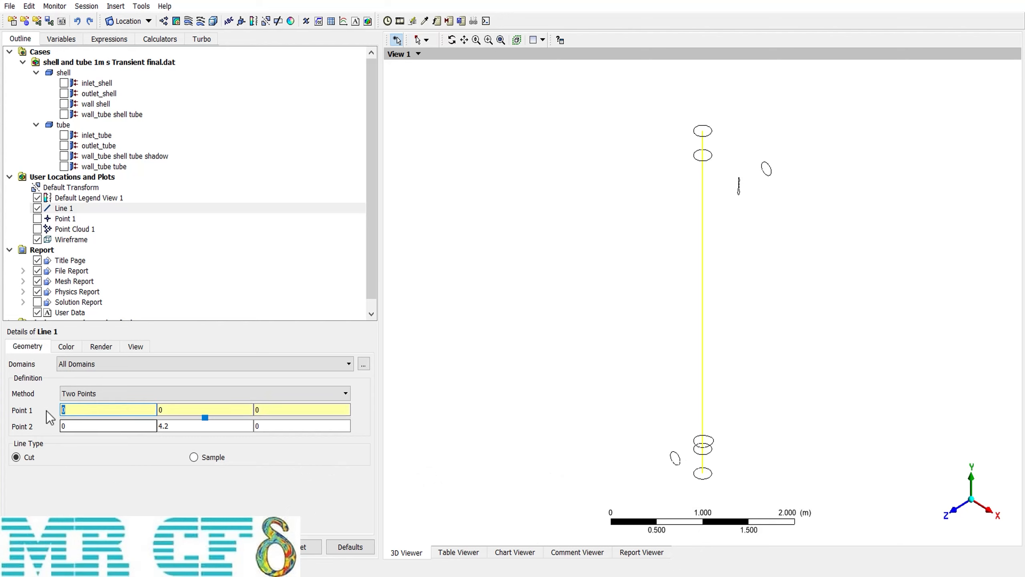
click(62, 427)
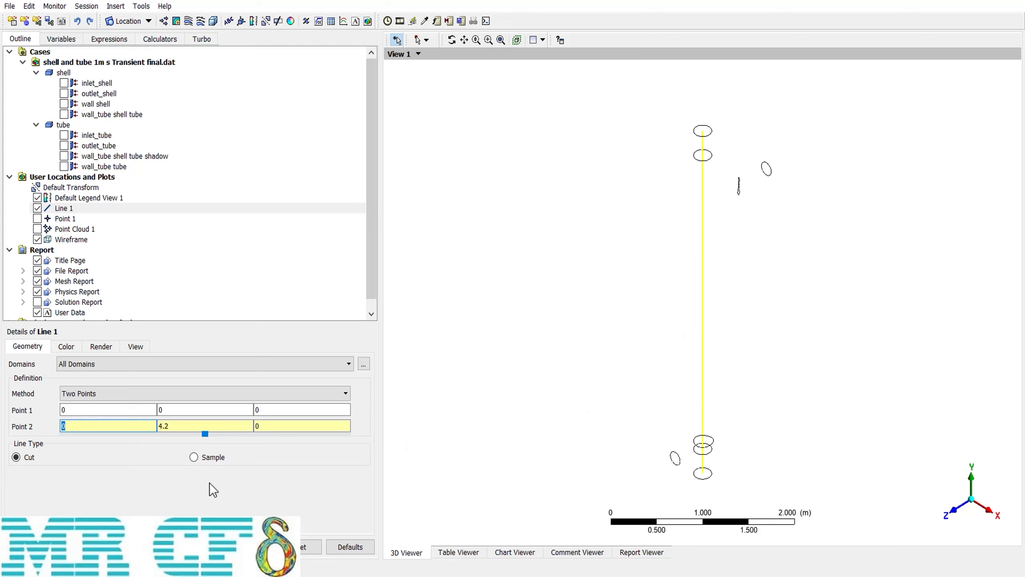
click(37, 545)
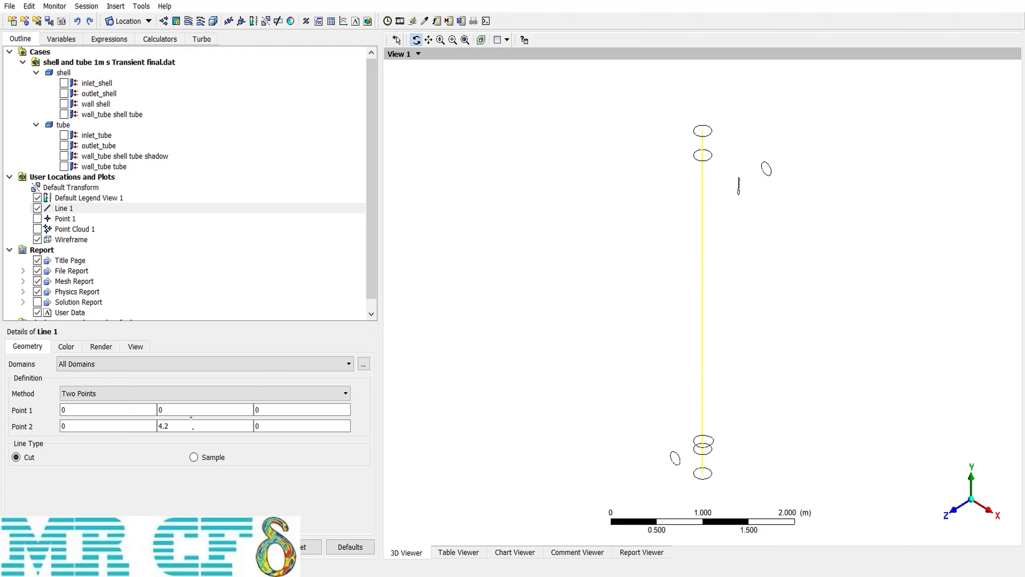
Set the Y coordinate of the line's Point 2 to 2 and apply it with the Sample line type
click(182, 426)
key(ctrl+a)
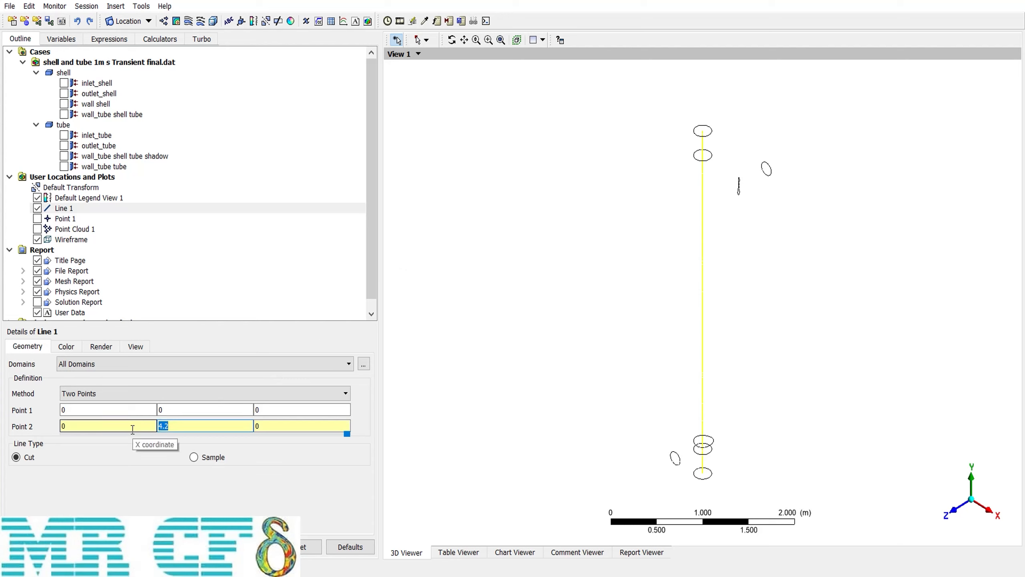
text(2)
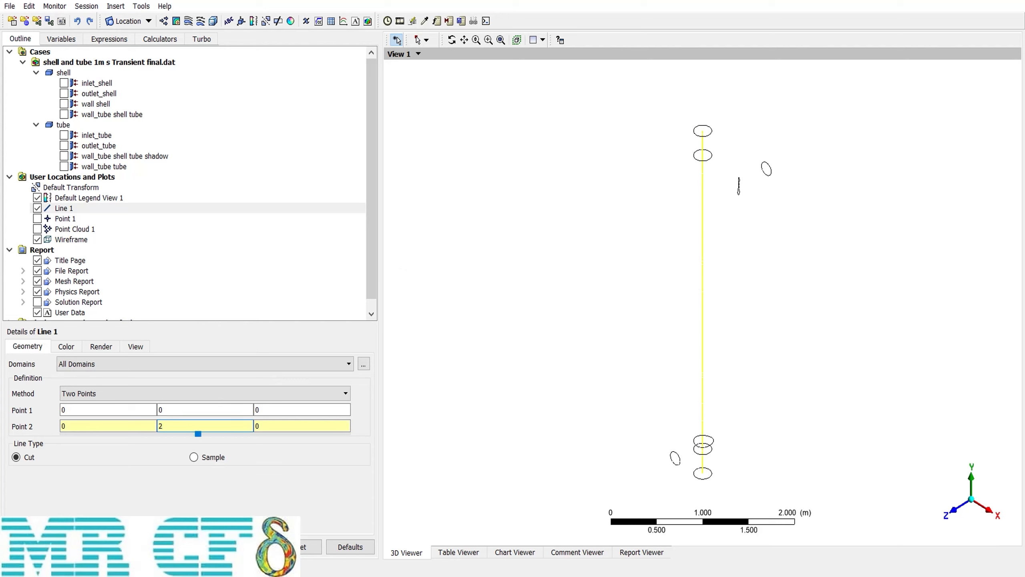
click(195, 459)
click(31, 546)
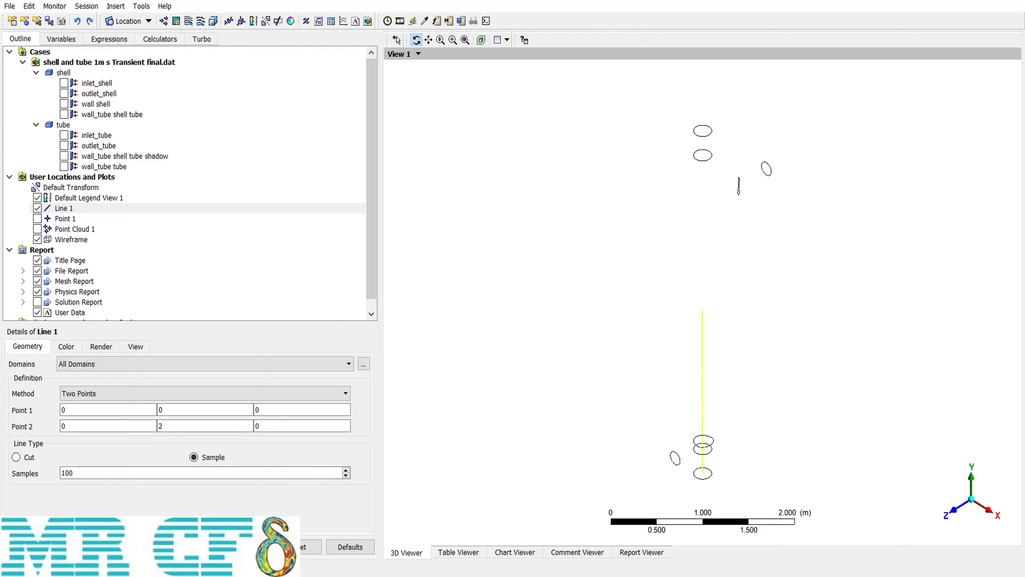
Switch the shortened line to the Cut line type and apply it
click(16, 458)
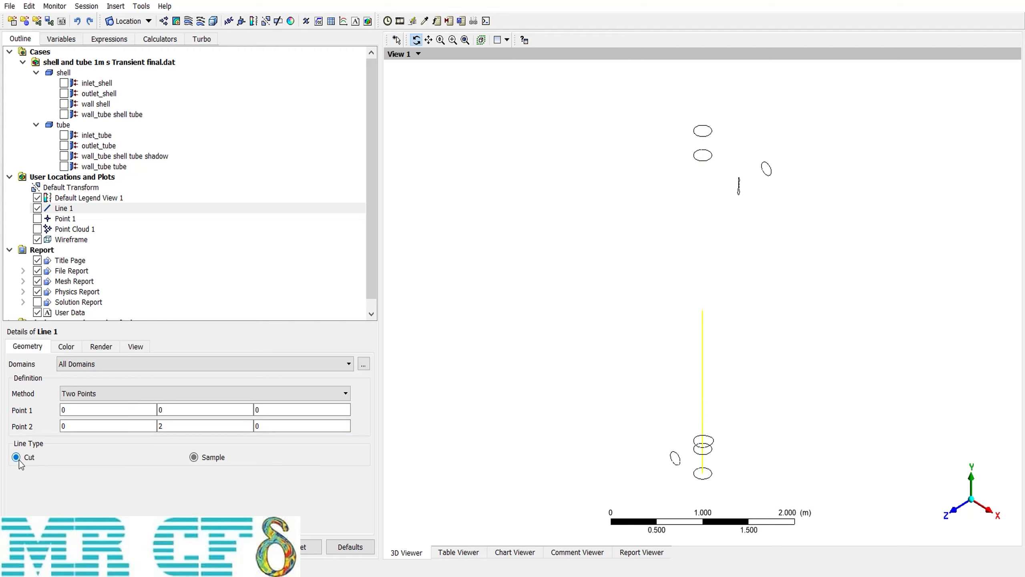
click(30, 547)
click(839, 576)
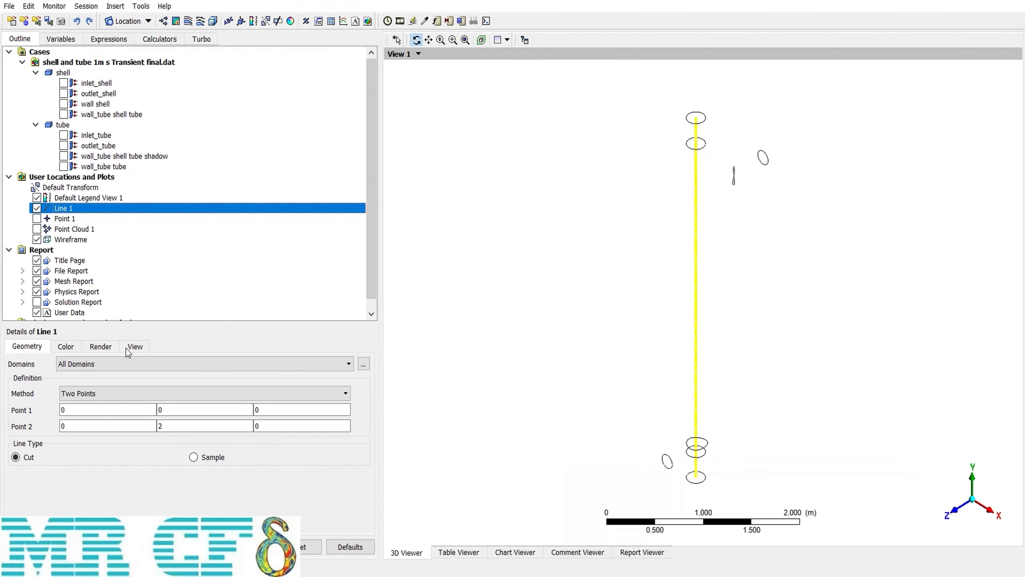
Check the line's color mode, set its line width to 7, and review its view transformation options
click(59, 350)
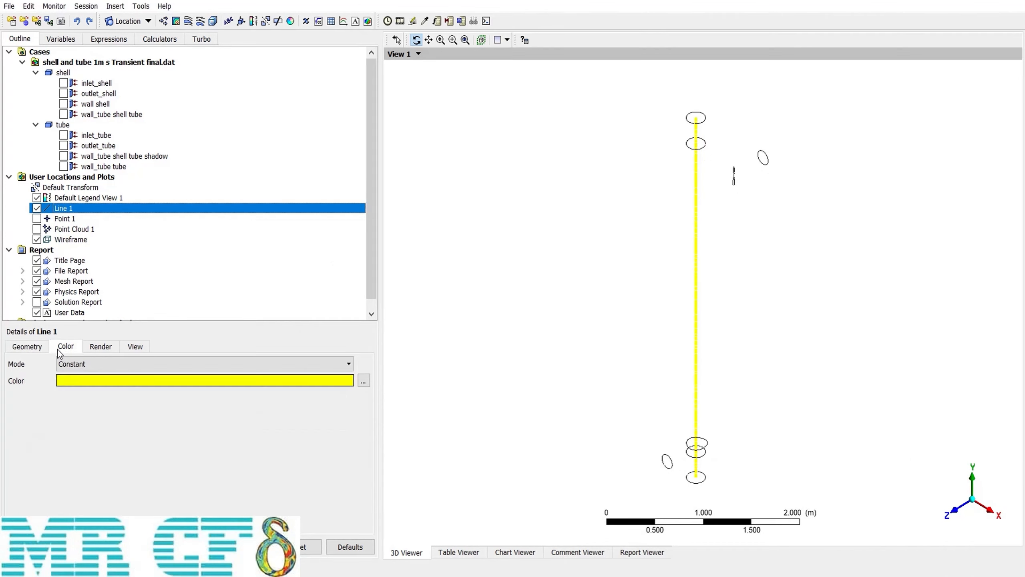
click(90, 366)
click(90, 366)
click(95, 349)
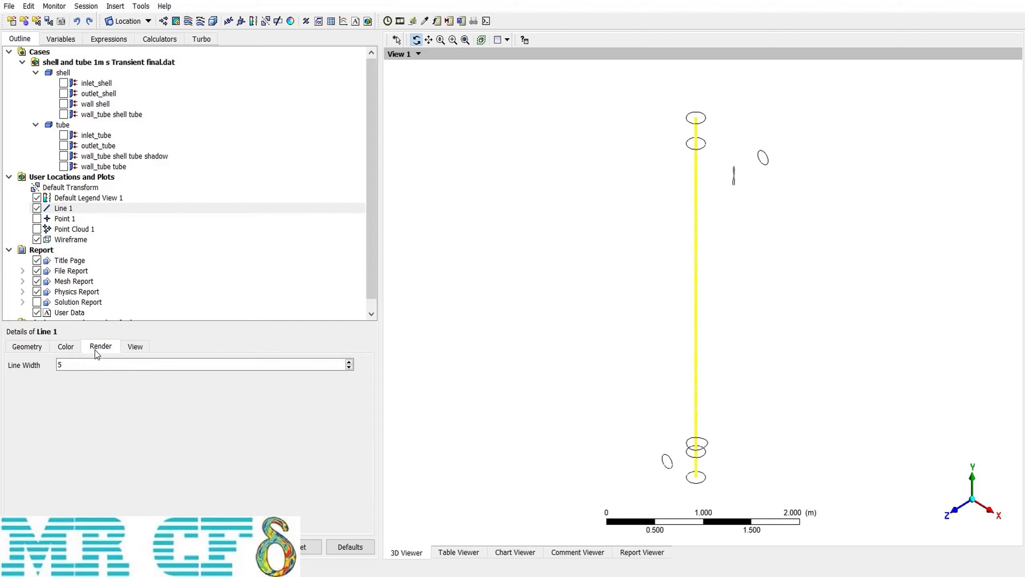
double_click(100, 364)
text(7)
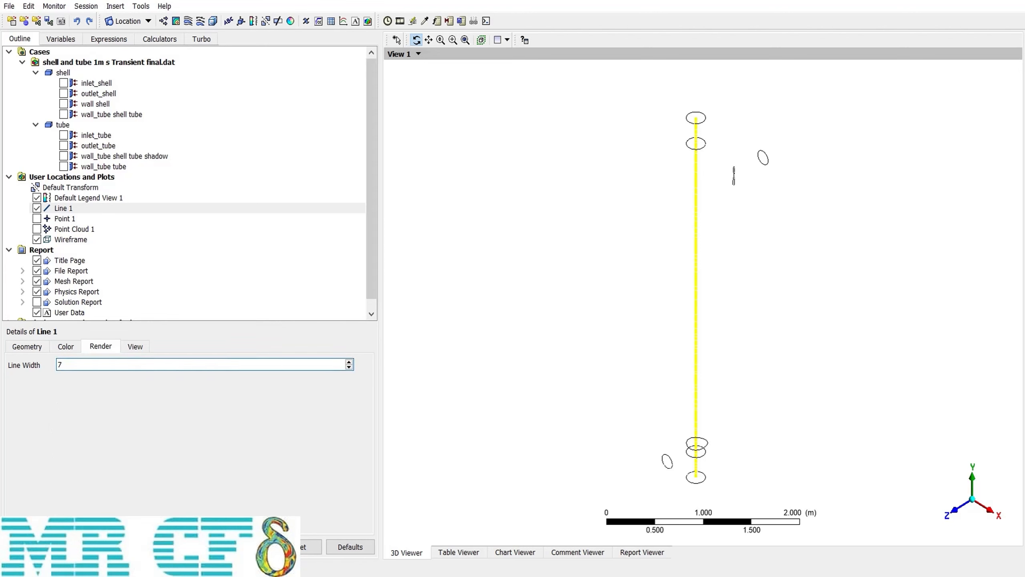
click(138, 349)
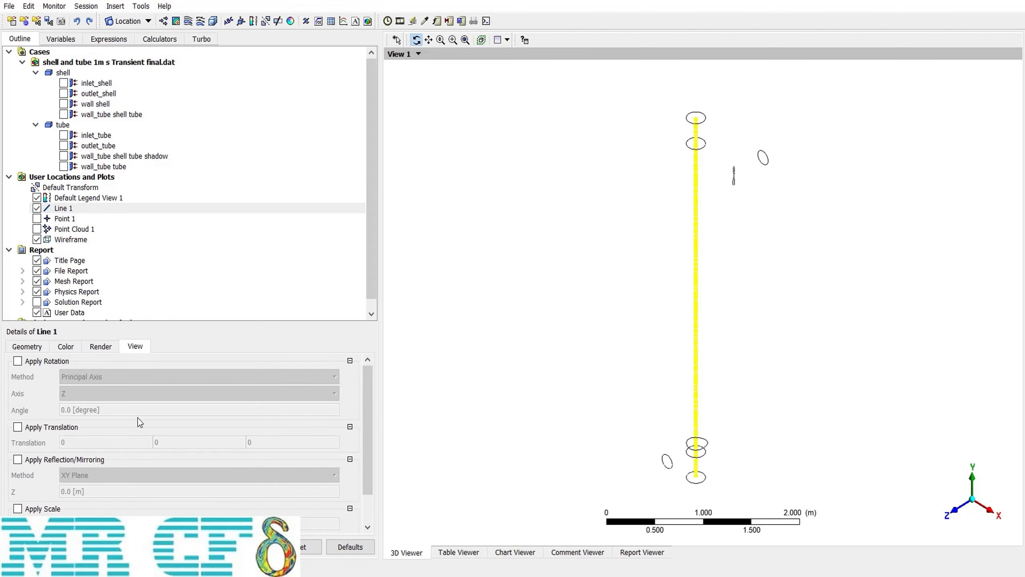
click(29, 347)
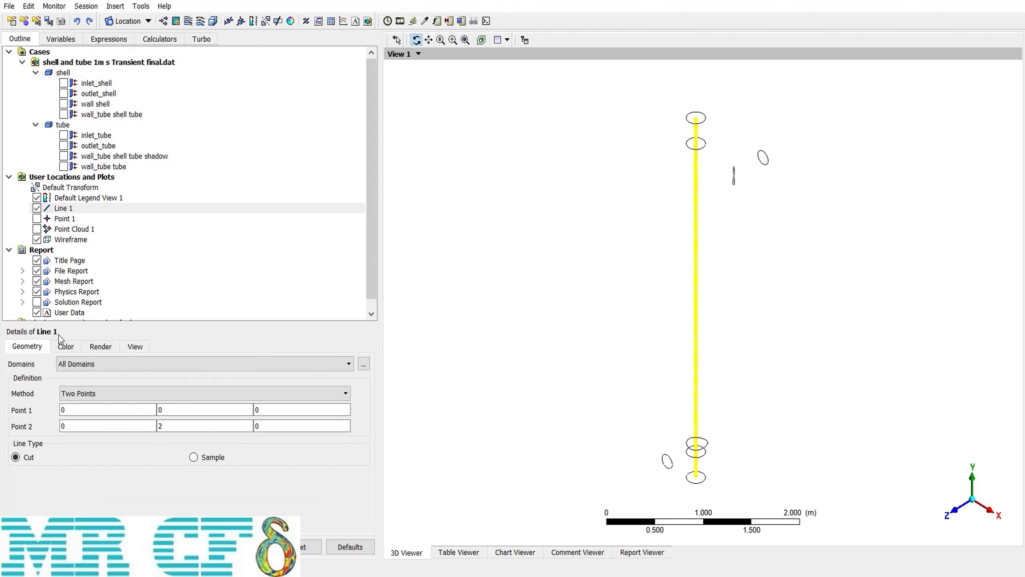
Create Plane 1 with the XY Plane method at Z 0 m, unbounded and of the Slice type, and apply it
click(125, 22)
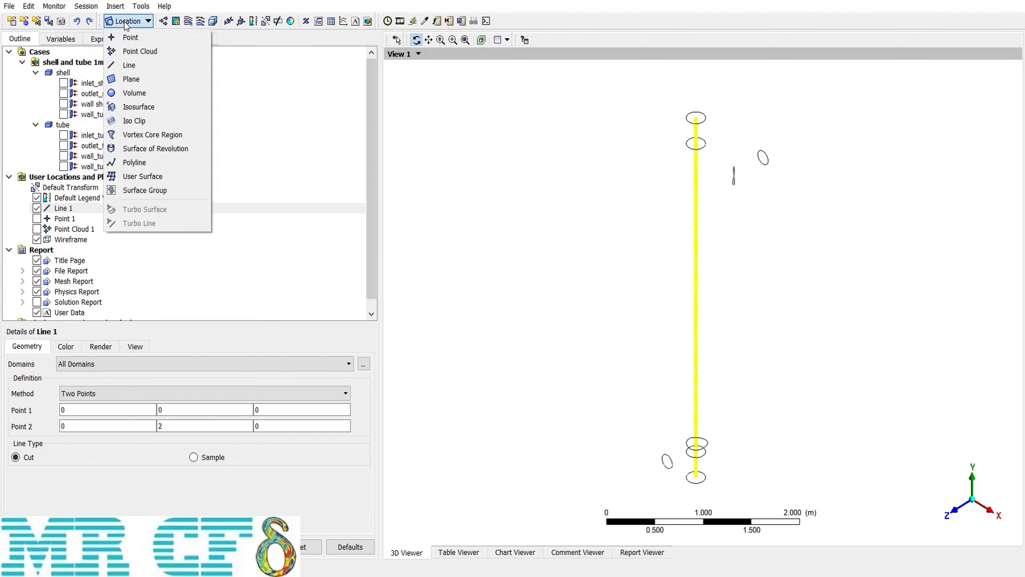
click(152, 79)
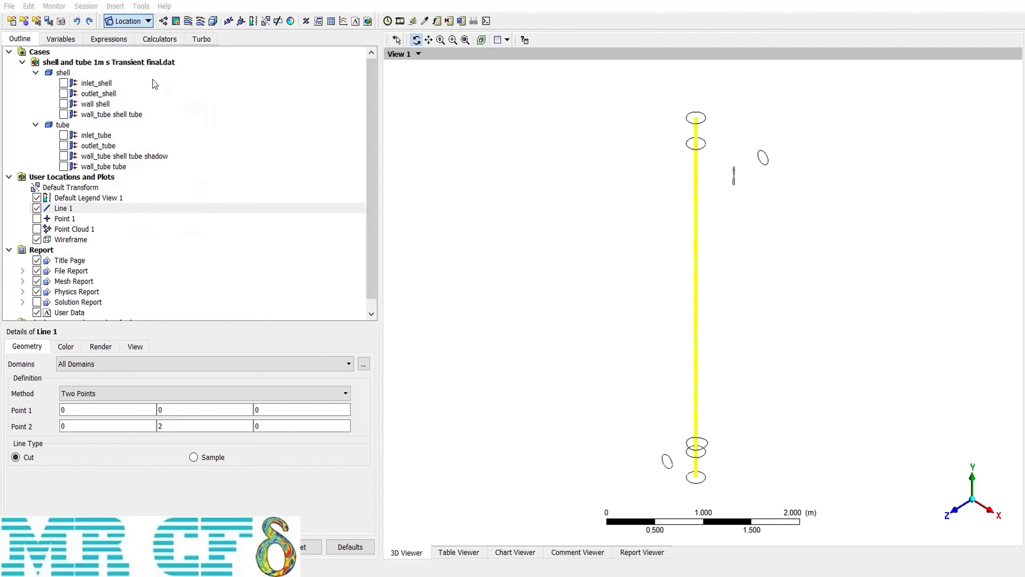
click(178, 133)
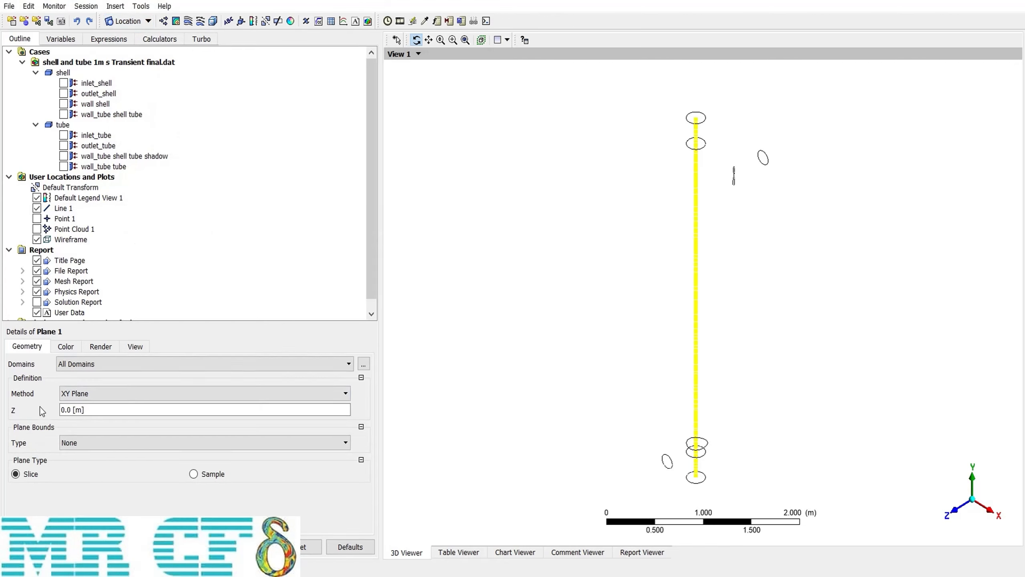
click(117, 394)
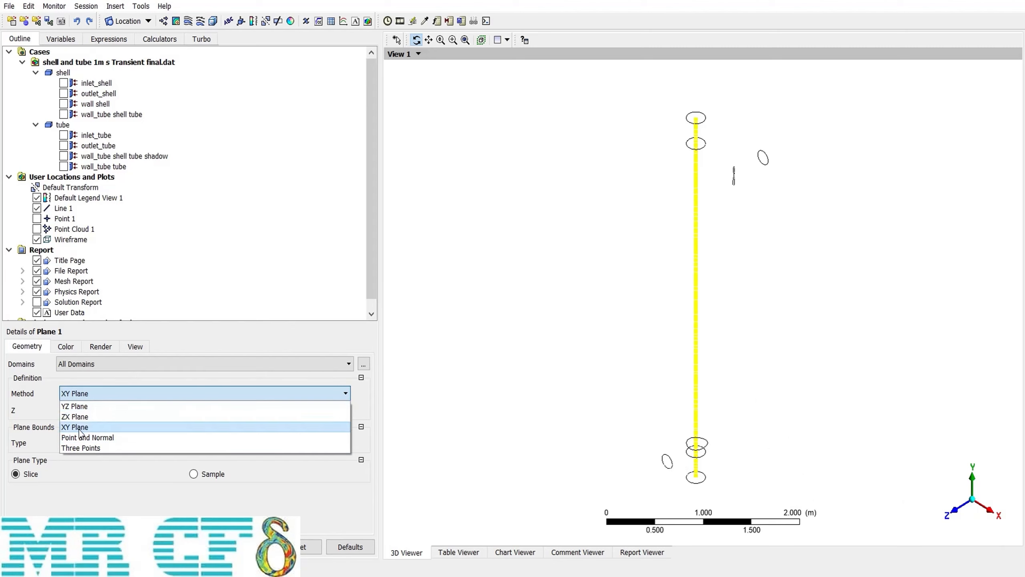
click(102, 428)
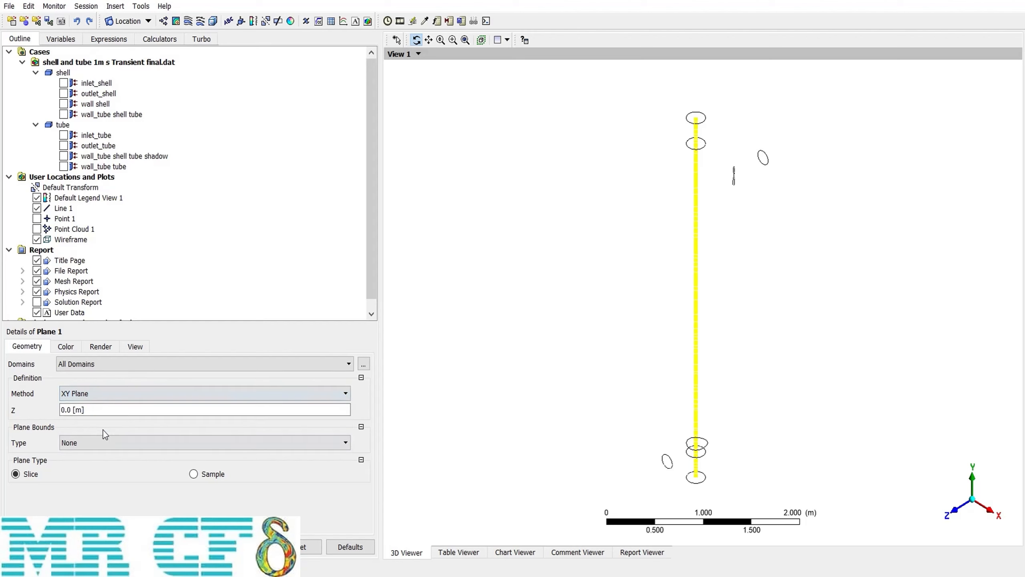
click(100, 409)
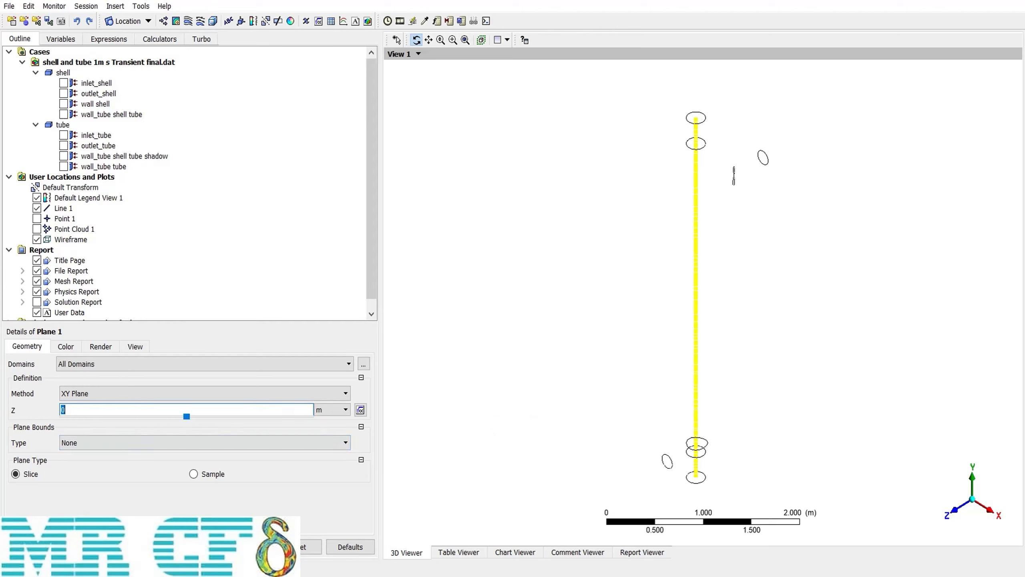
key(Return)
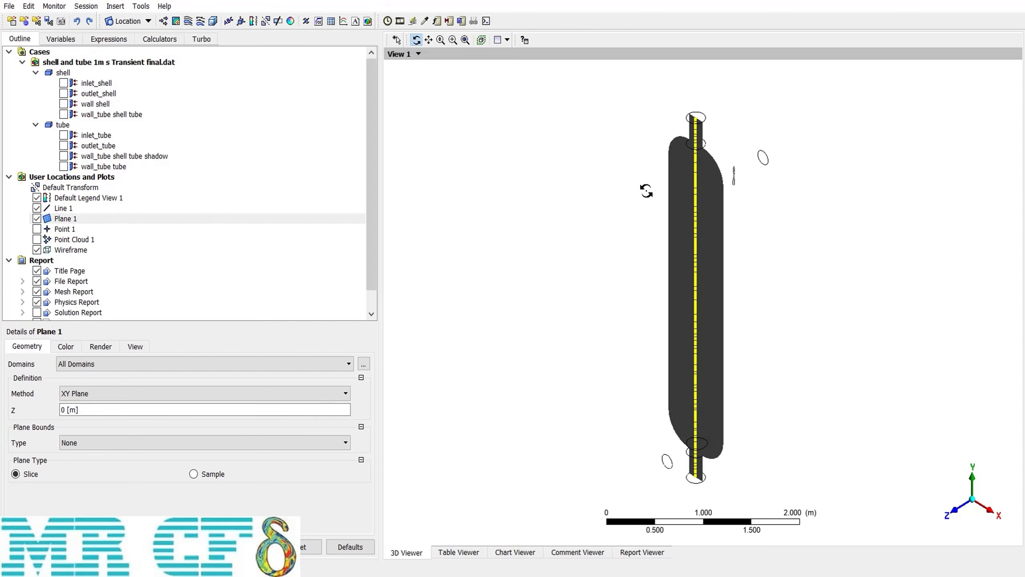
Move the XY plane to Z 0.1078 m, apply it, and inspect it in the isometric view
click(90, 405)
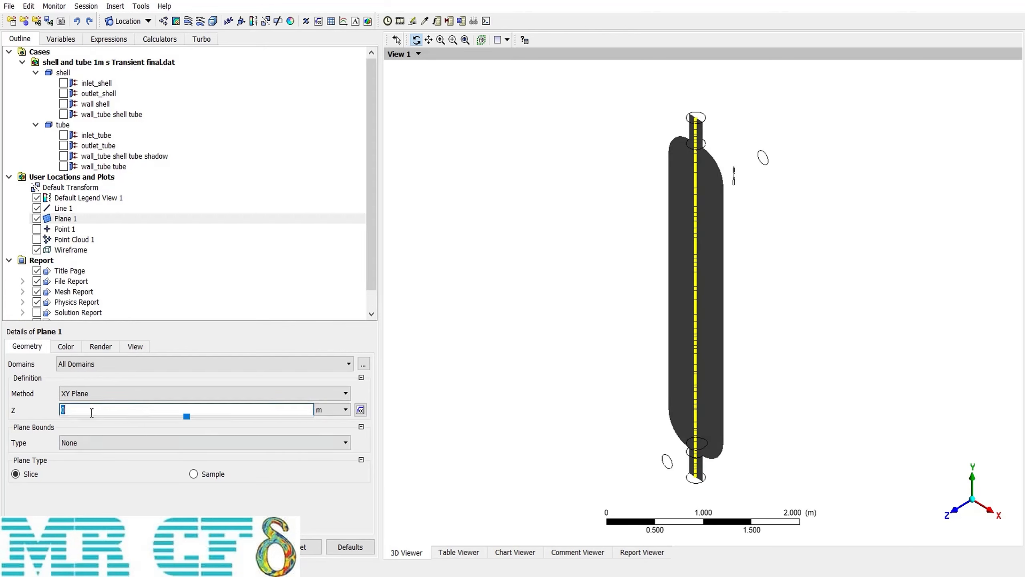
drag(185, 419, 203, 419)
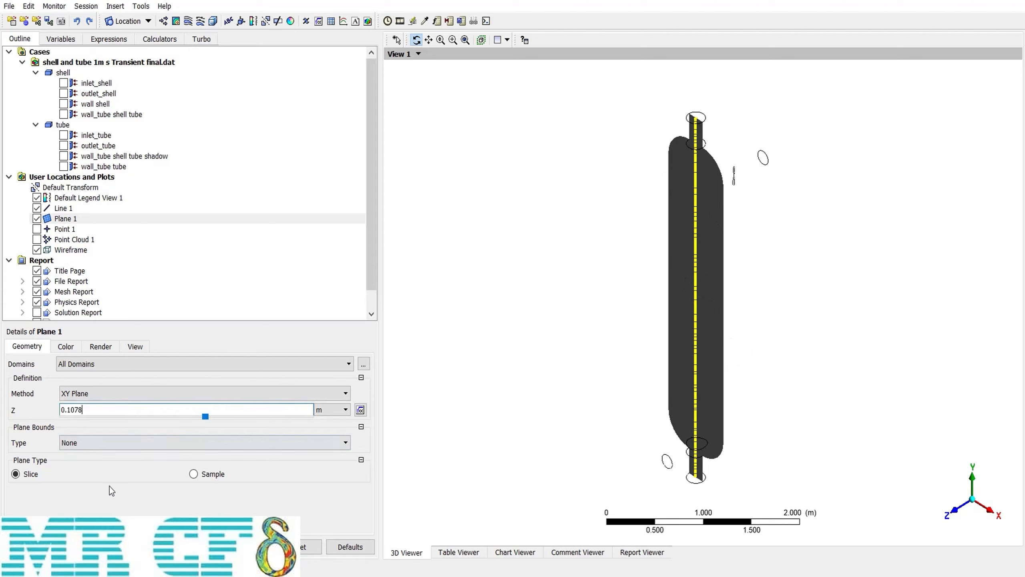
drag(735, 294, 881, 360)
click(957, 501)
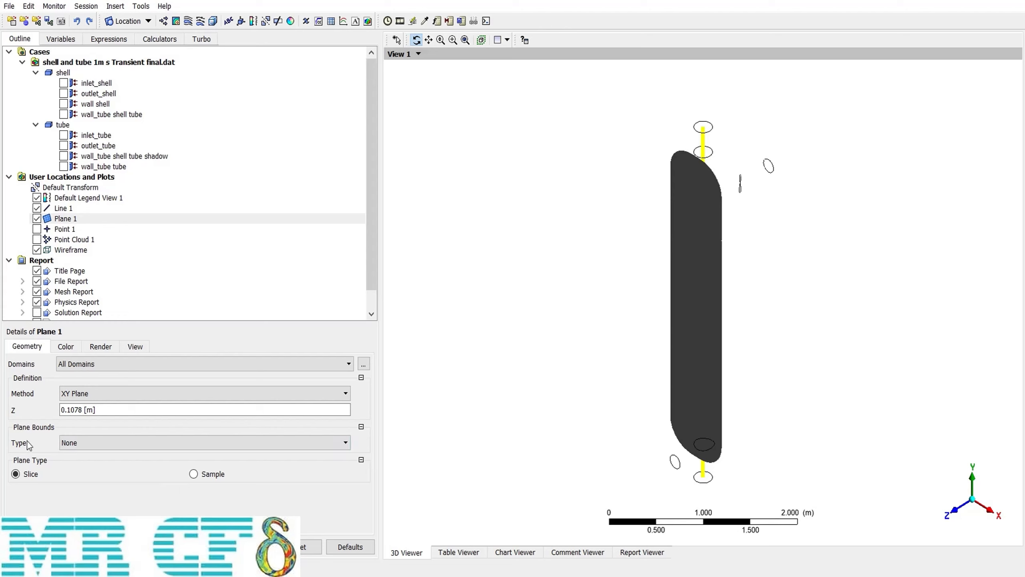
Apply Circular bounds of radius 0.5 m to the plane, first as a Slice and then as a Sample plane
click(107, 442)
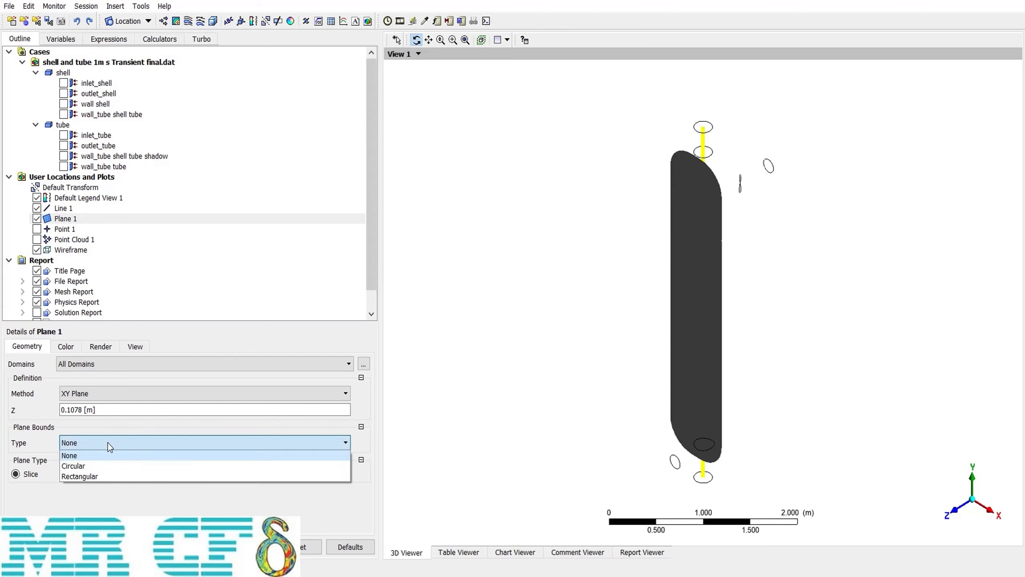
click(94, 468)
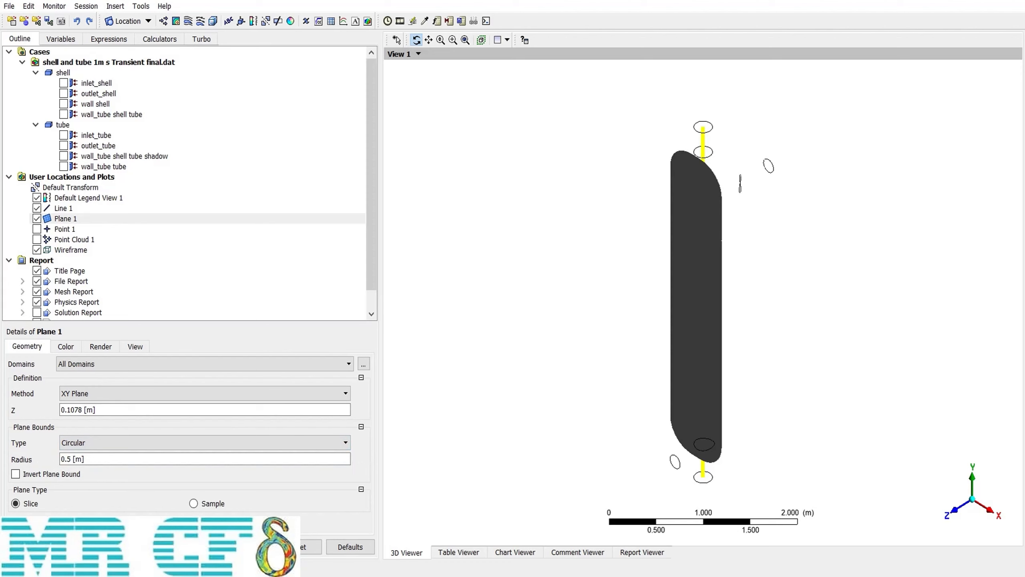
click(29, 547)
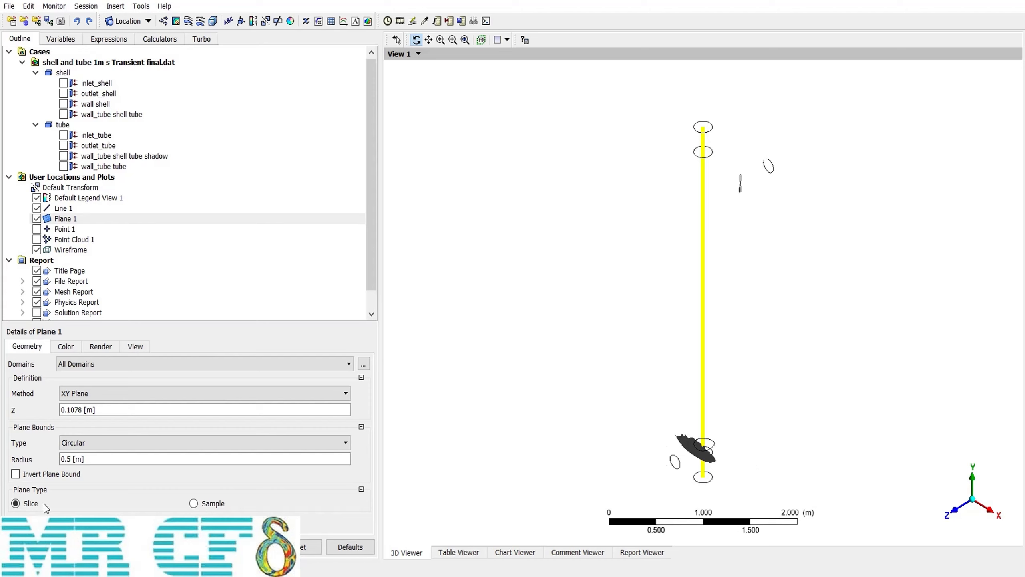
click(194, 503)
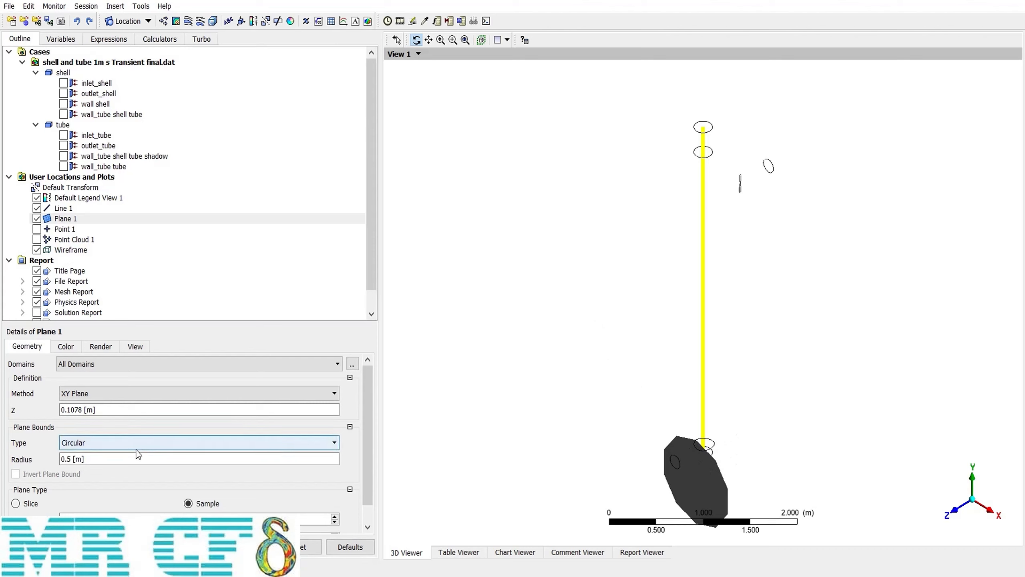
Give the sample plane Rectangular bounds of 1.0 m by 1.0 m with an X angle of 29.52 degrees and apply them
click(106, 441)
click(83, 477)
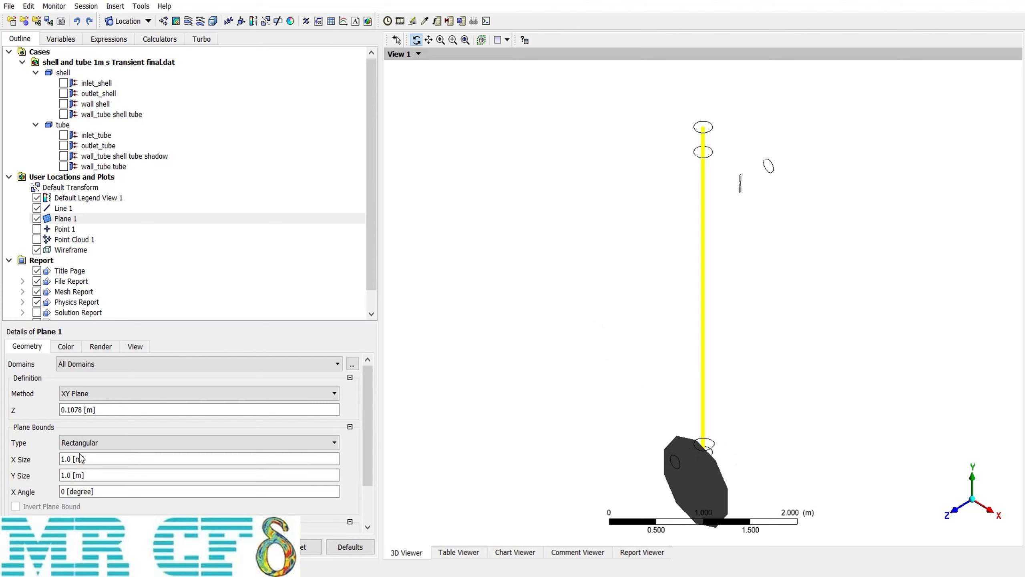
click(30, 546)
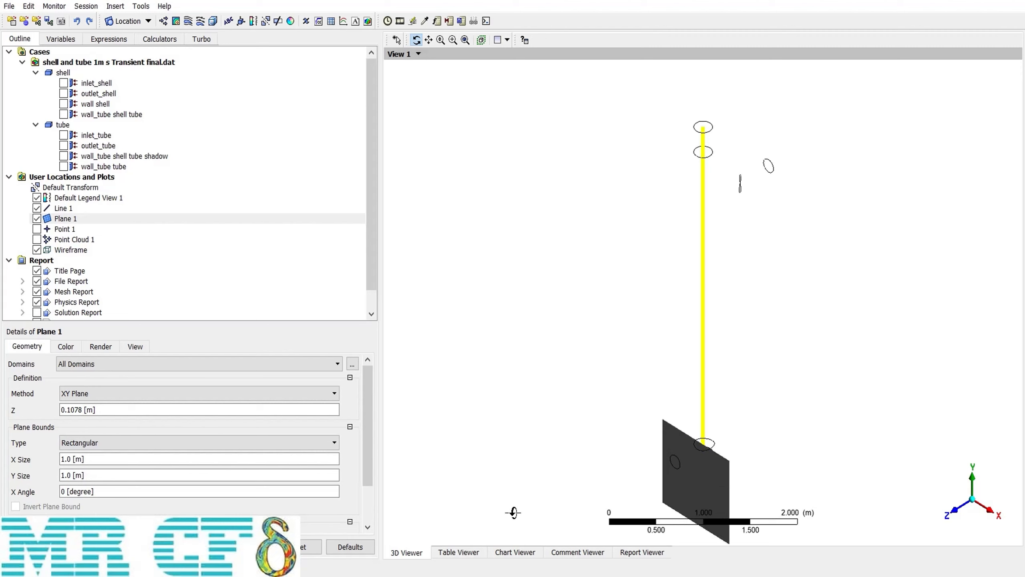
click(104, 492)
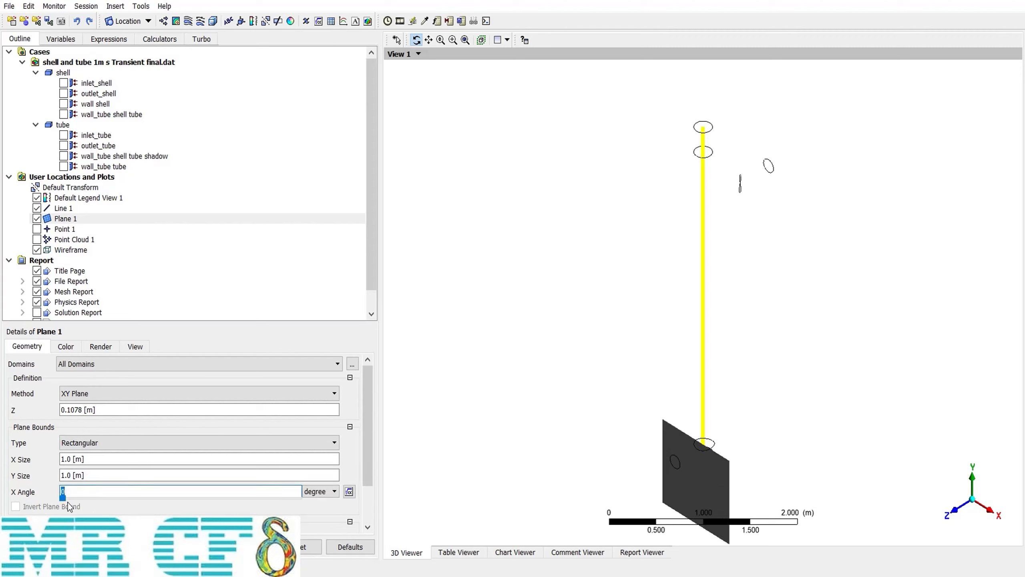
text(29.52)
key(Return)
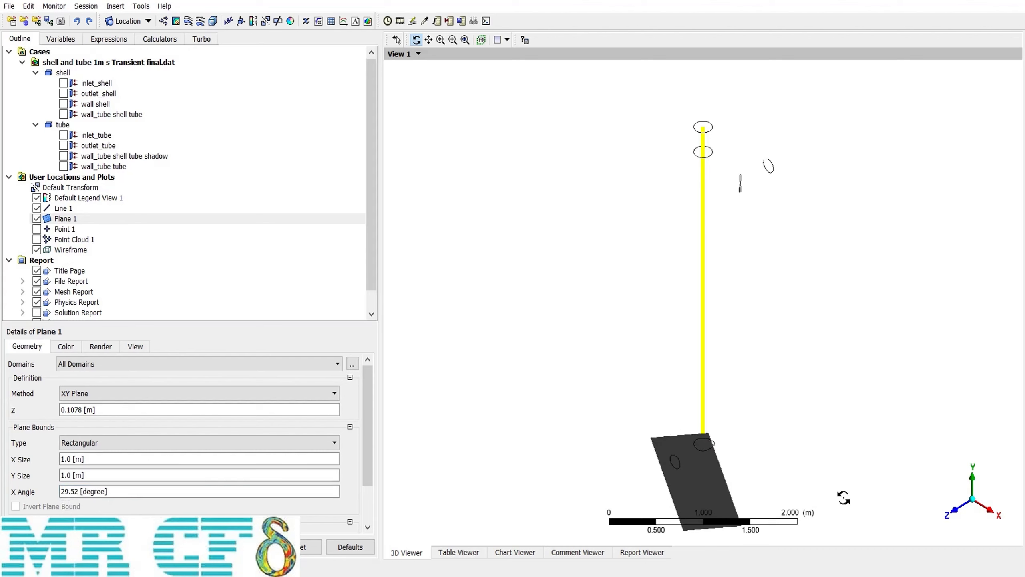
Return the plane bounds to None and the plane type to Slice, and apply
drag(364, 431, 363, 466)
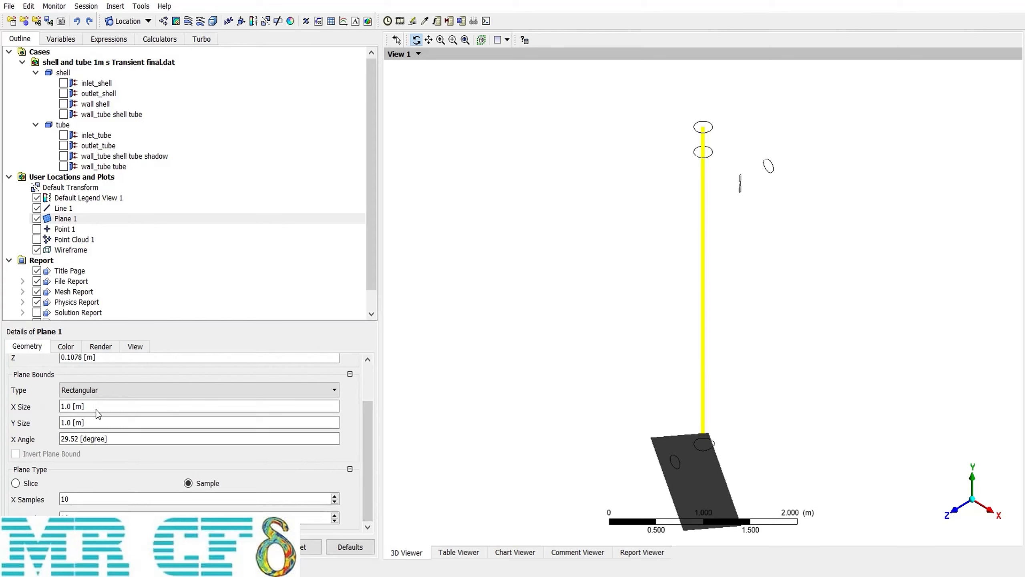
click(94, 392)
click(88, 398)
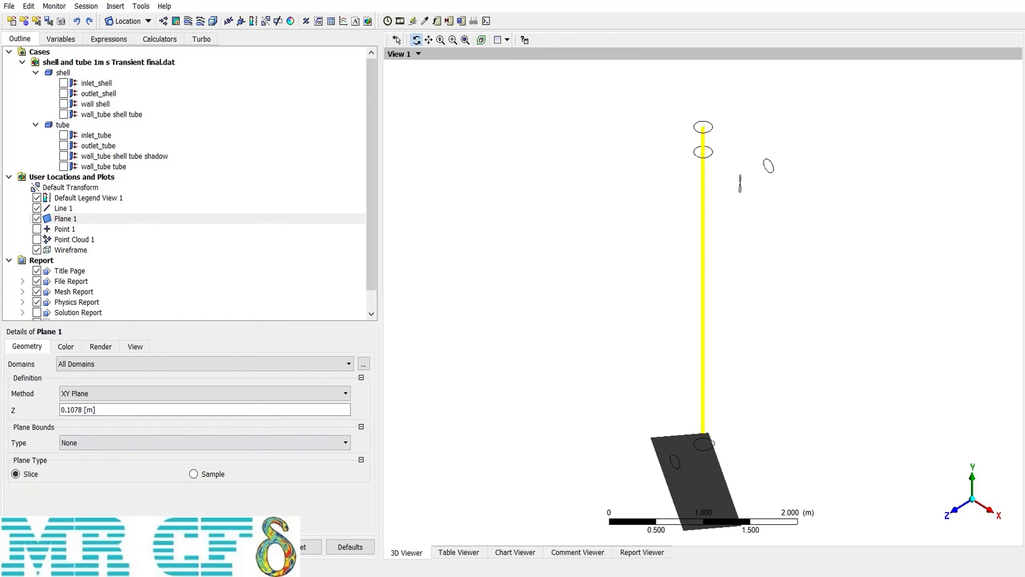
click(28, 546)
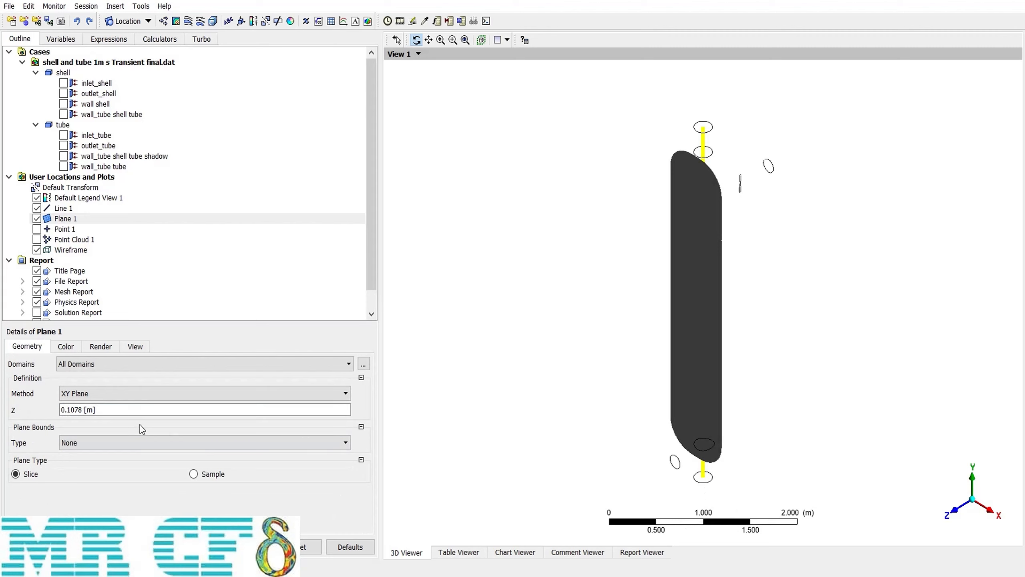
Redefine the plane by Point and Normal, with point 0, 0, 0 and normal 1, 0, 0, and apply it
click(123, 395)
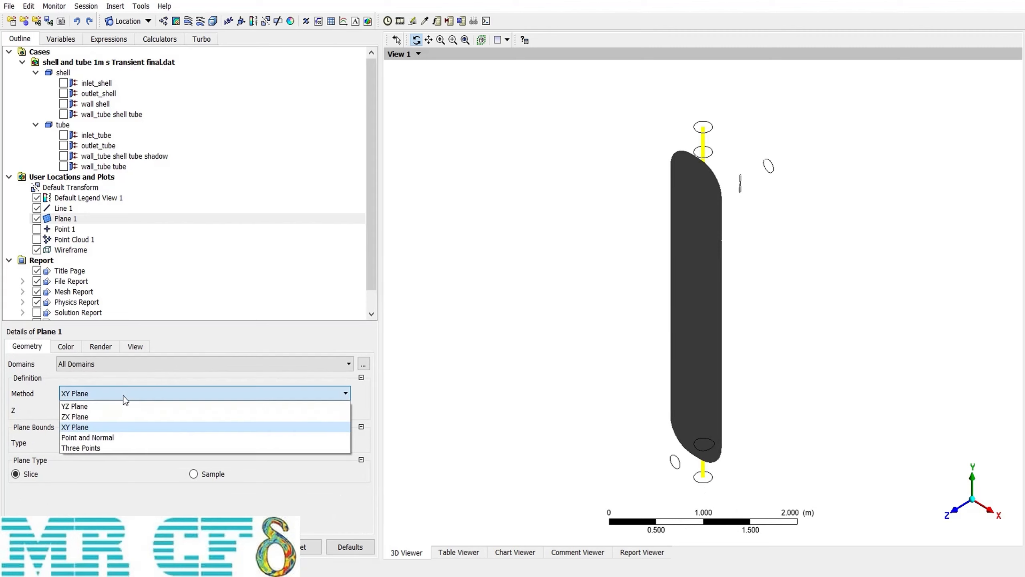
click(123, 438)
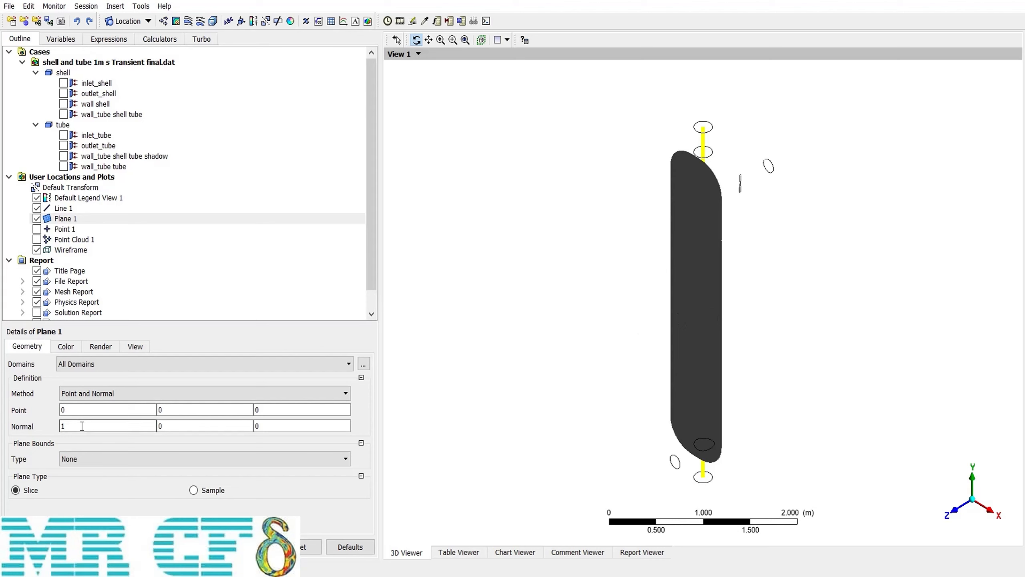
click(29, 547)
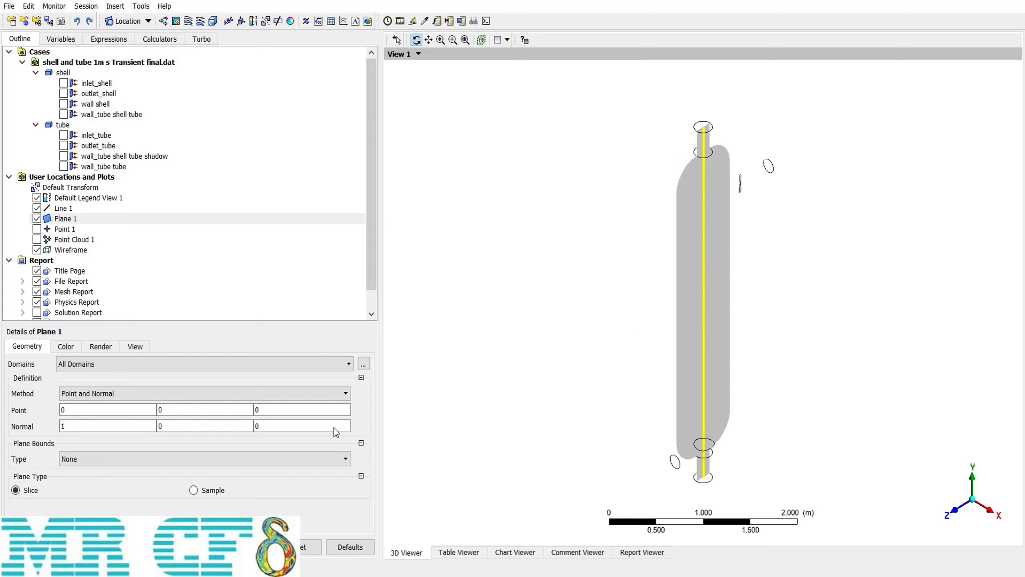
drag(703, 367, 681, 340)
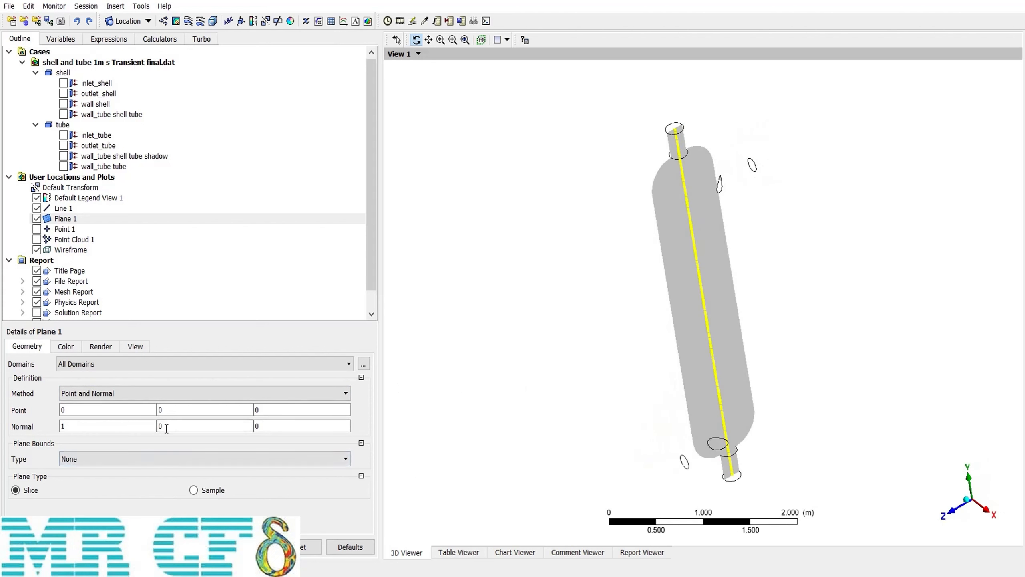
Tilt the plane by setting the Y component of its normal to 0.106, apply it, and inspect the cut
click(204, 426)
drag(215, 436, 218, 437)
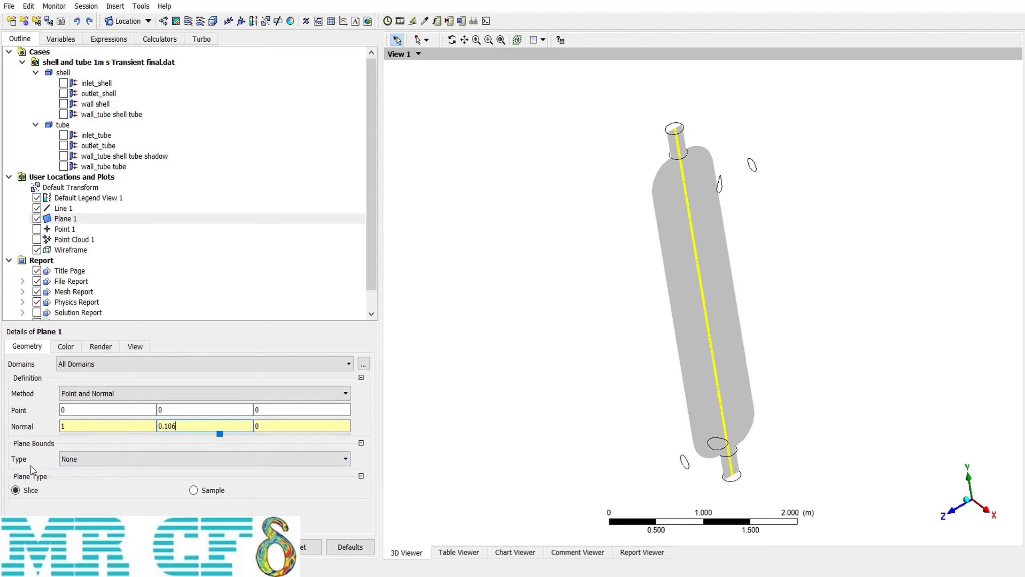
click(28, 547)
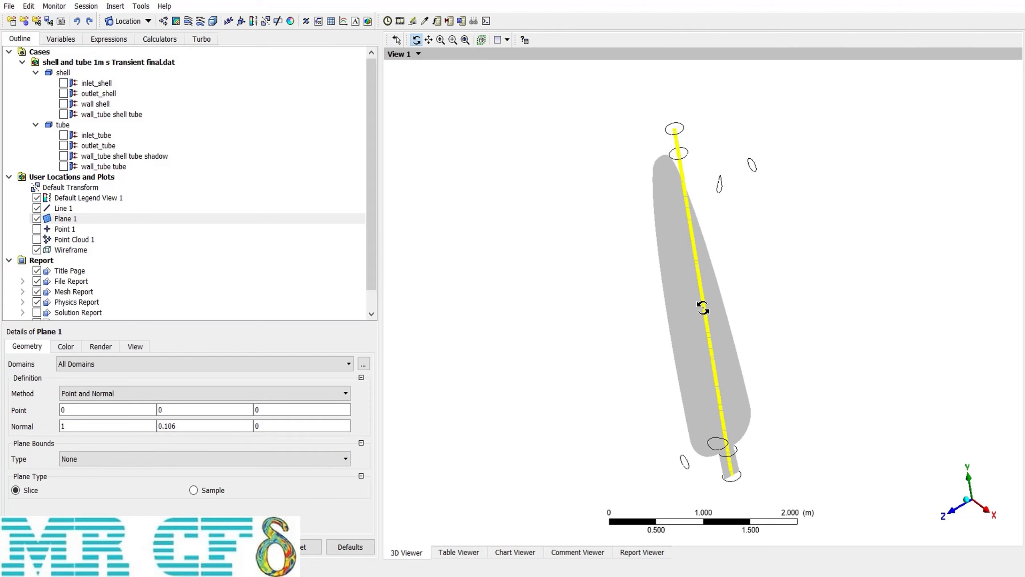
drag(789, 374, 817, 371)
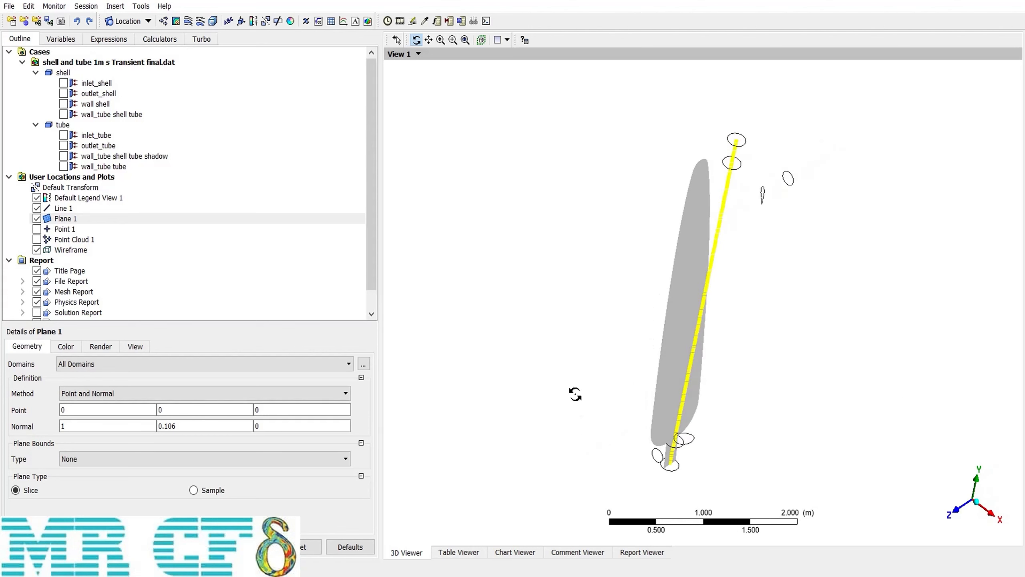
Redefine the plane by Three Points at 0, 0, 0; 1, 0, 0; and 0, 1, 0, and apply it in the isometric view
click(109, 392)
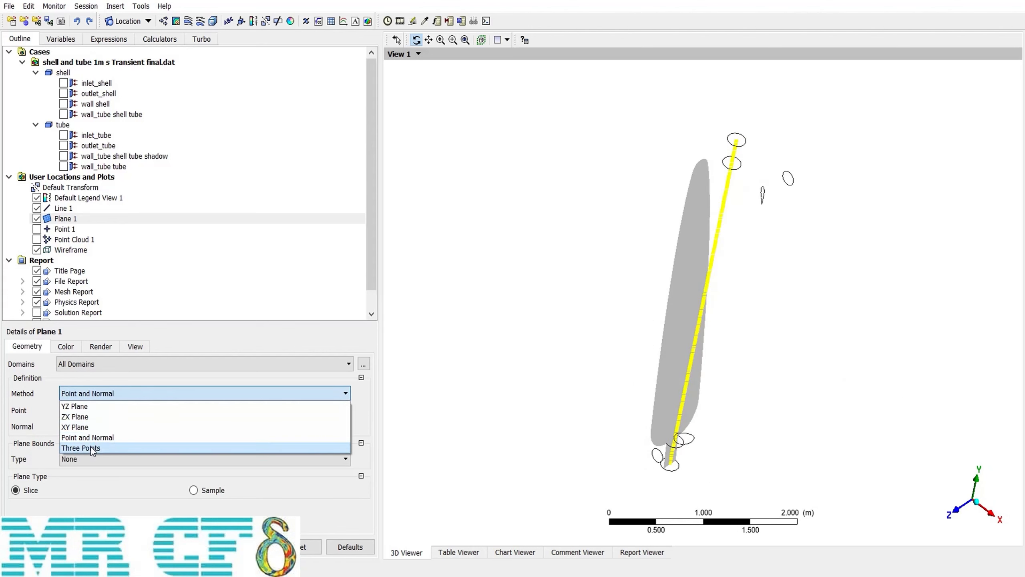
click(91, 447)
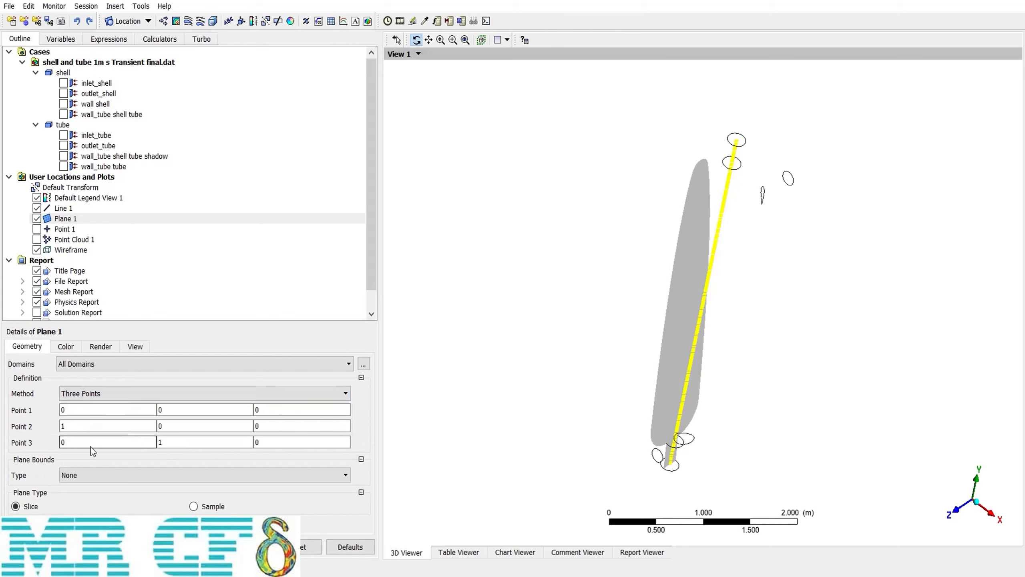
click(976, 502)
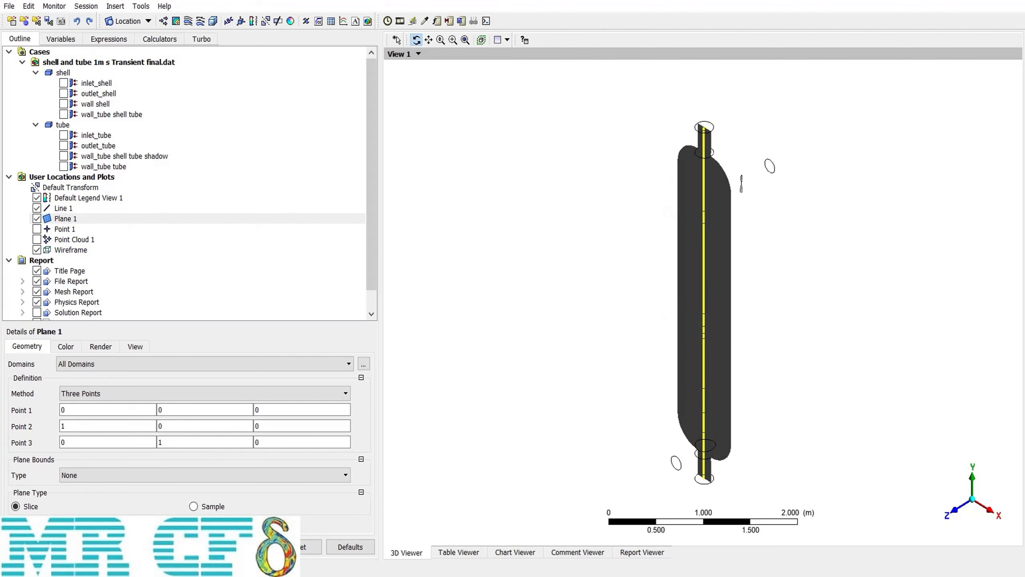
Set Point 3 X to 0.1536, Point 2 Z to 0.2366 and Point 1 Z to 0.119, apply, and inspect the tilted plane
click(173, 426)
click(121, 442)
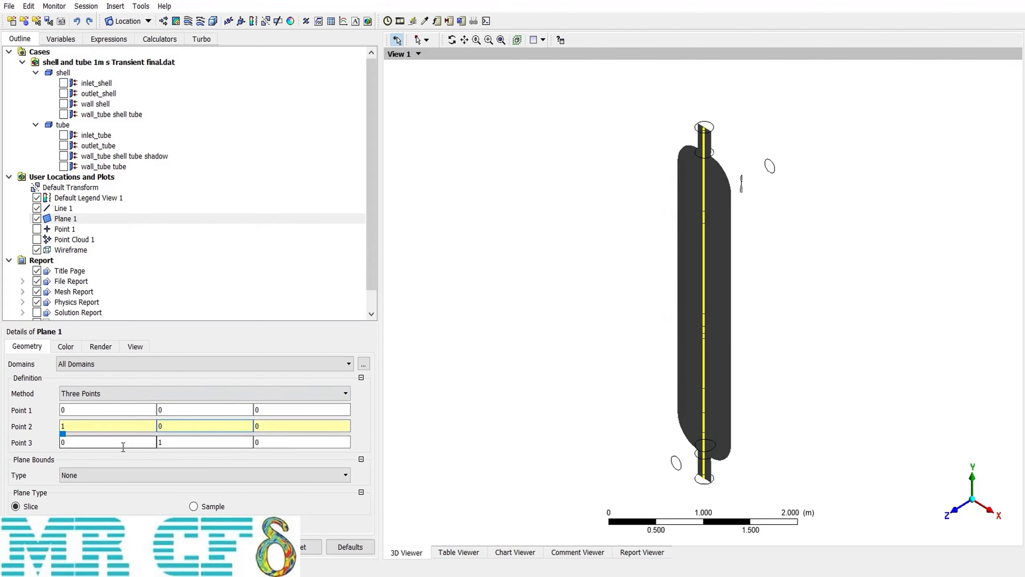
drag(205, 449, 254, 442)
click(268, 426)
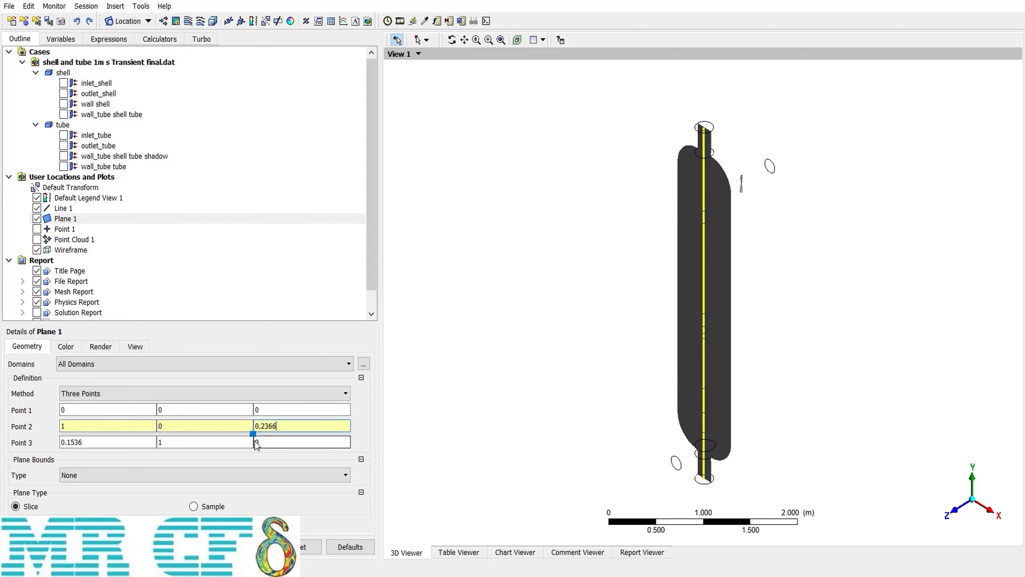
click(266, 409)
drag(204, 418, 229, 417)
key(space)
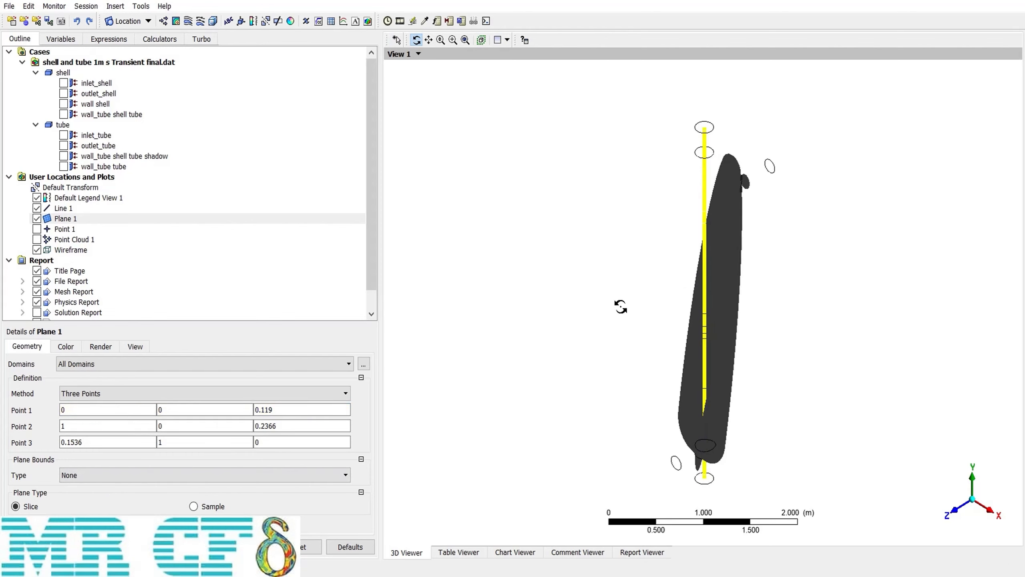
mouse_move(673, 348)
mouse_down()
mouse_move(749, 344)
mouse_move(630, 348)
mouse_move(625, 332)
mouse_up()
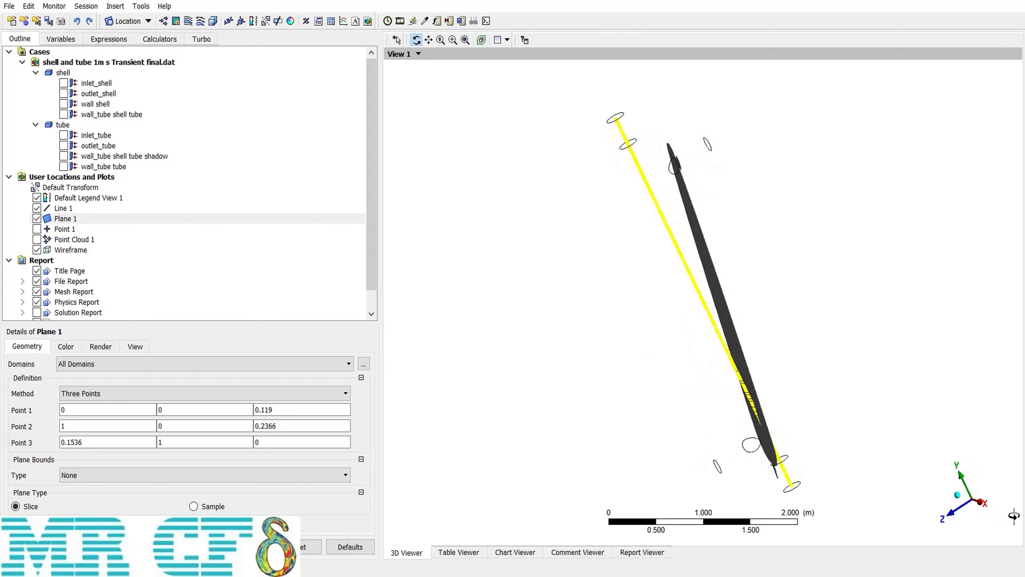
Insert a volume location named Volume 1 and review its available element types
click(959, 497)
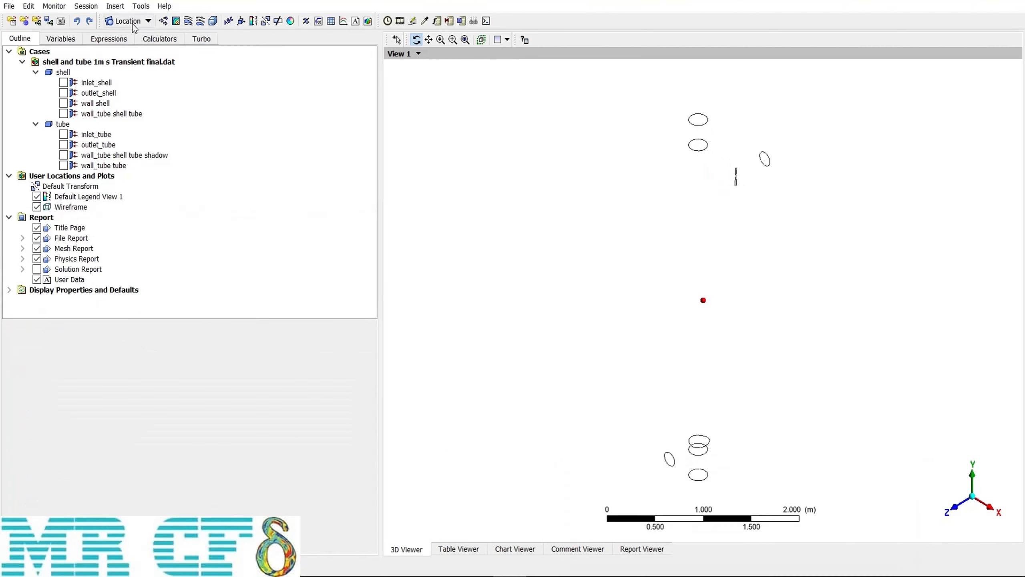
click(127, 21)
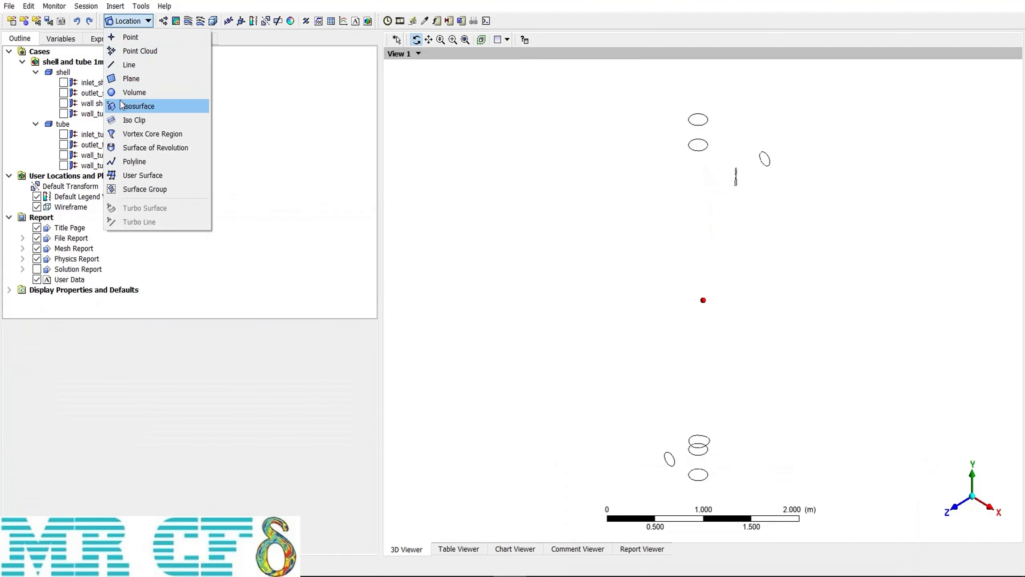
click(160, 92)
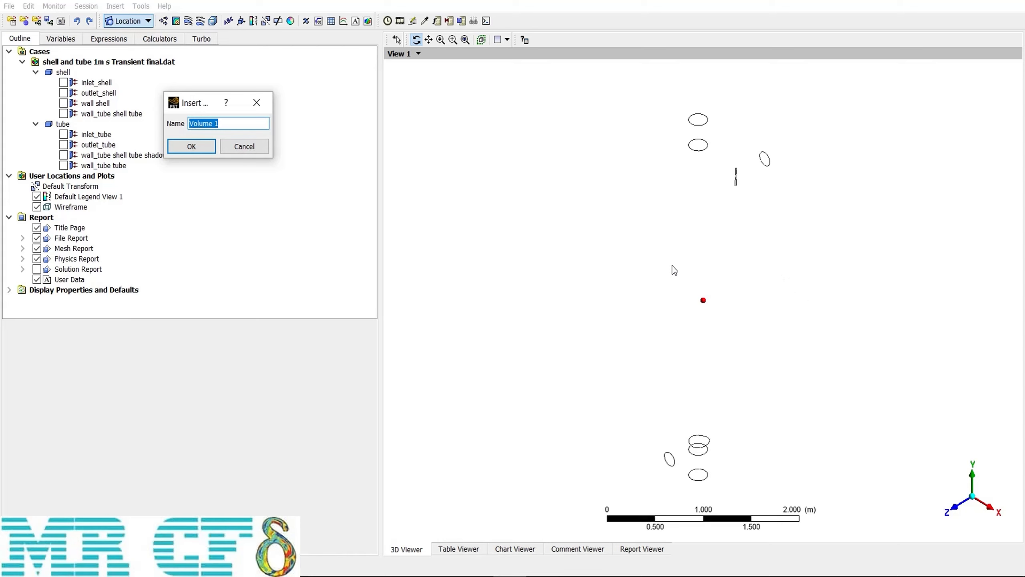
click(190, 147)
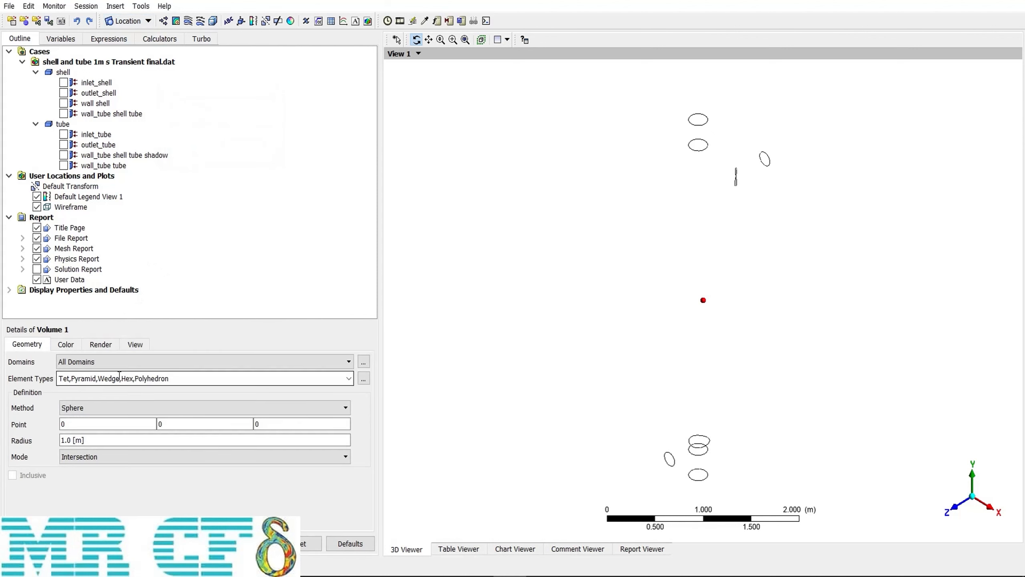
click(348, 378)
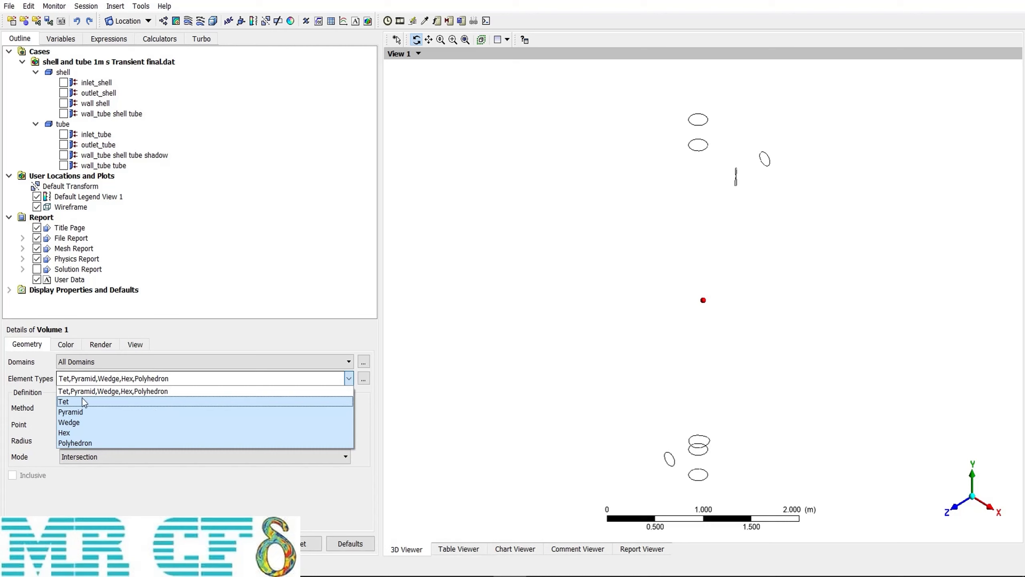
click(32, 385)
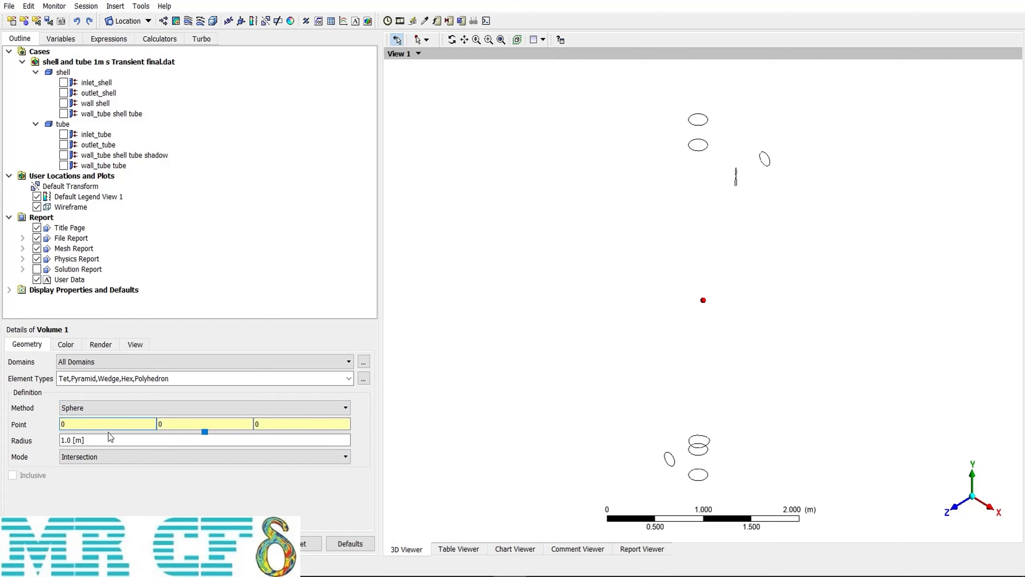
Set the sphere volume's centre Y coordinate to 1.8648 and its radius to 0.2814 m, and apply it
click(177, 427)
drag(61, 432, 189, 435)
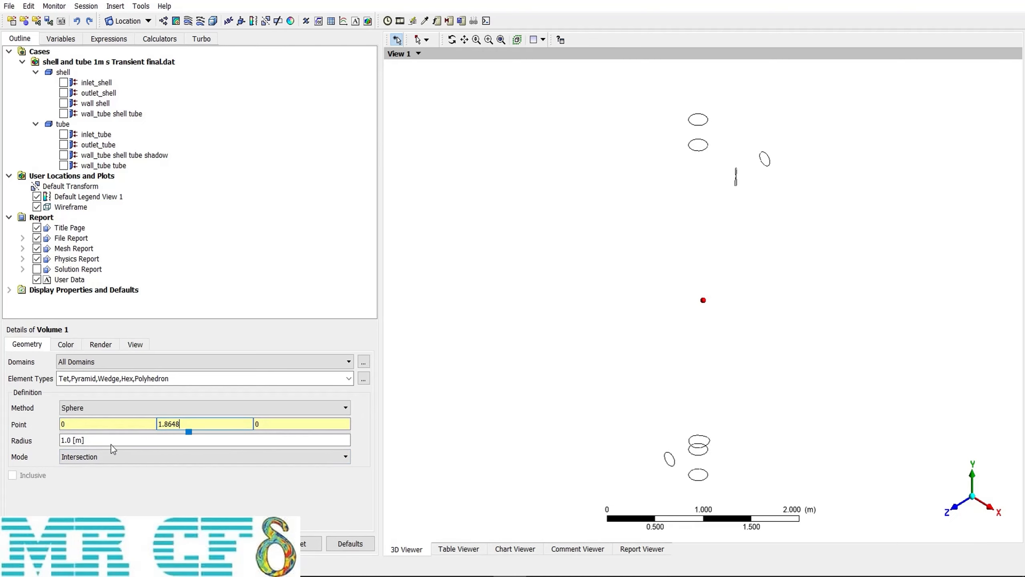
click(87, 447)
mouse_move(89, 447)
mouse_down()
mouse_move(120, 450)
mouse_move(92, 457)
mouse_move(79, 447)
mouse_up()
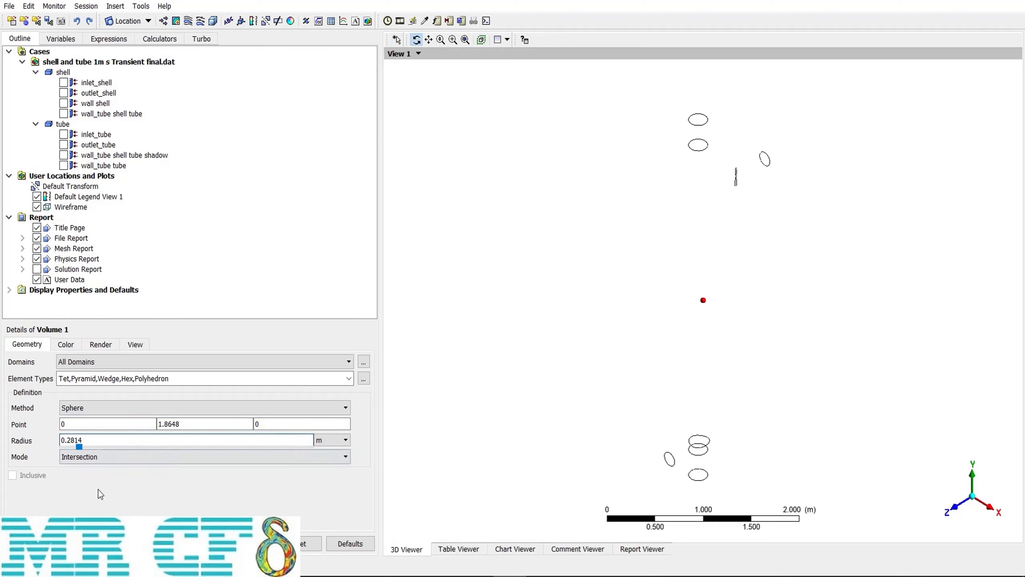
click(31, 544)
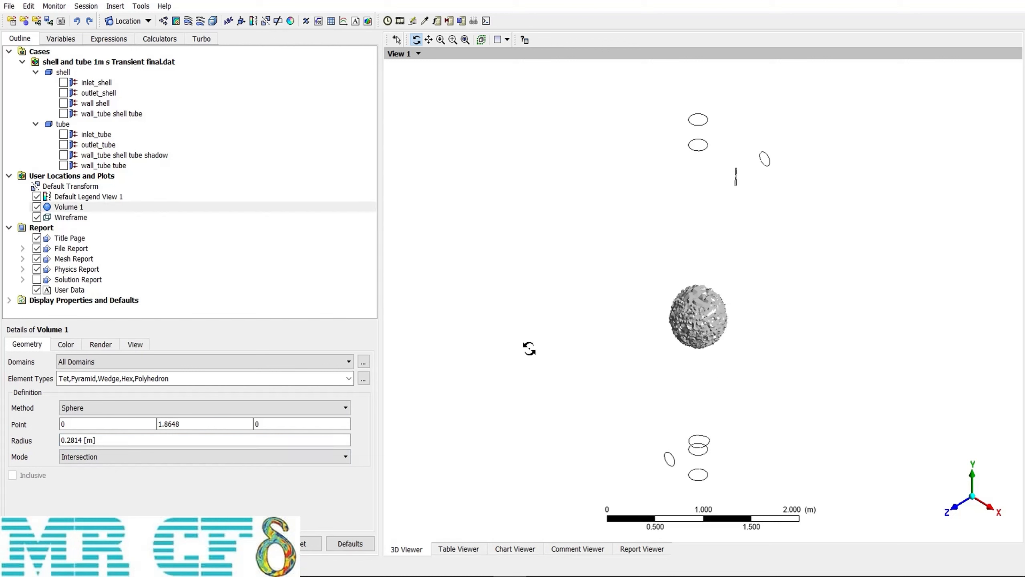
Review the sphere volume's mode options, set the mode to Below Intersection, and apply it
click(97, 458)
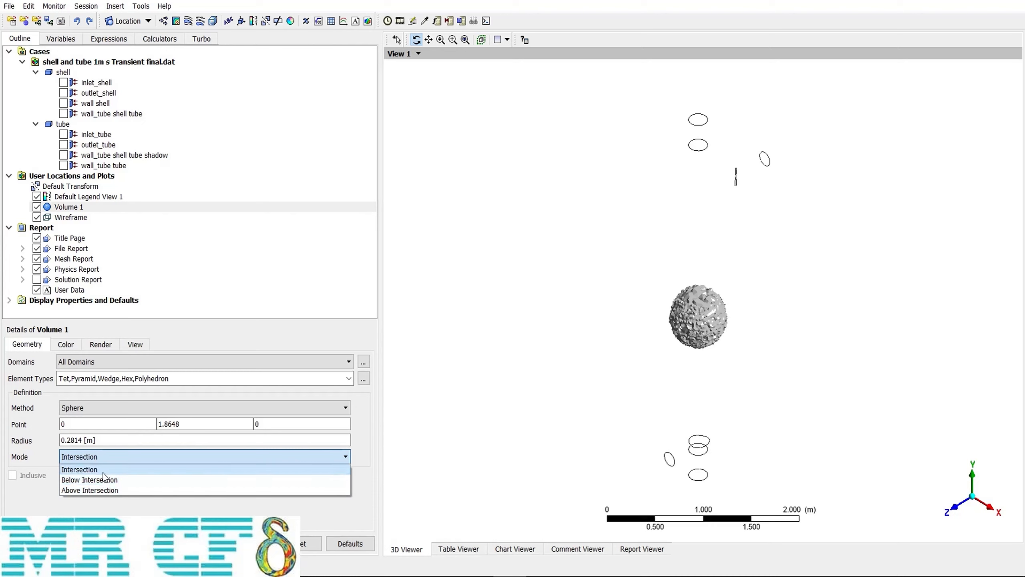
click(86, 470)
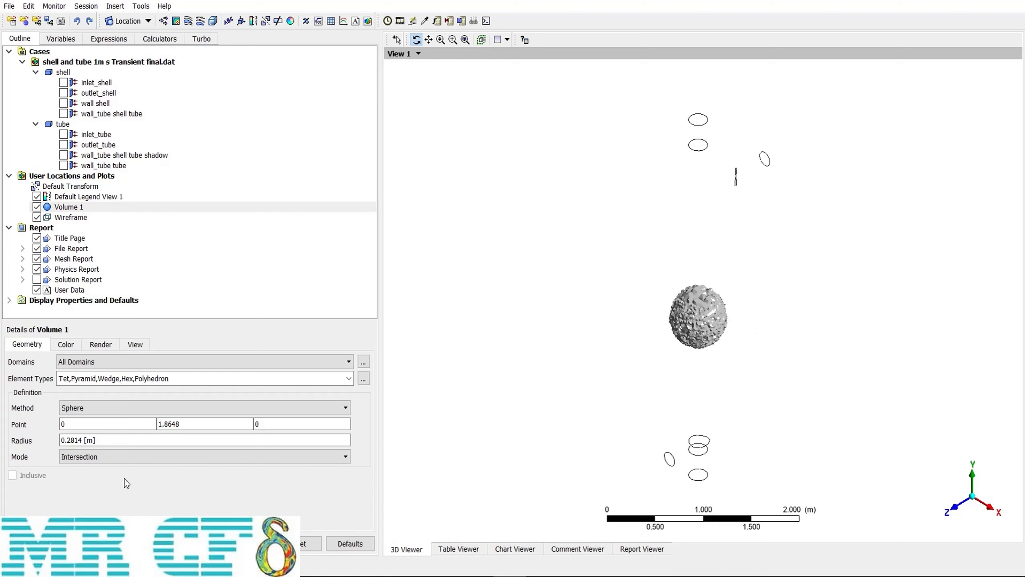
click(99, 459)
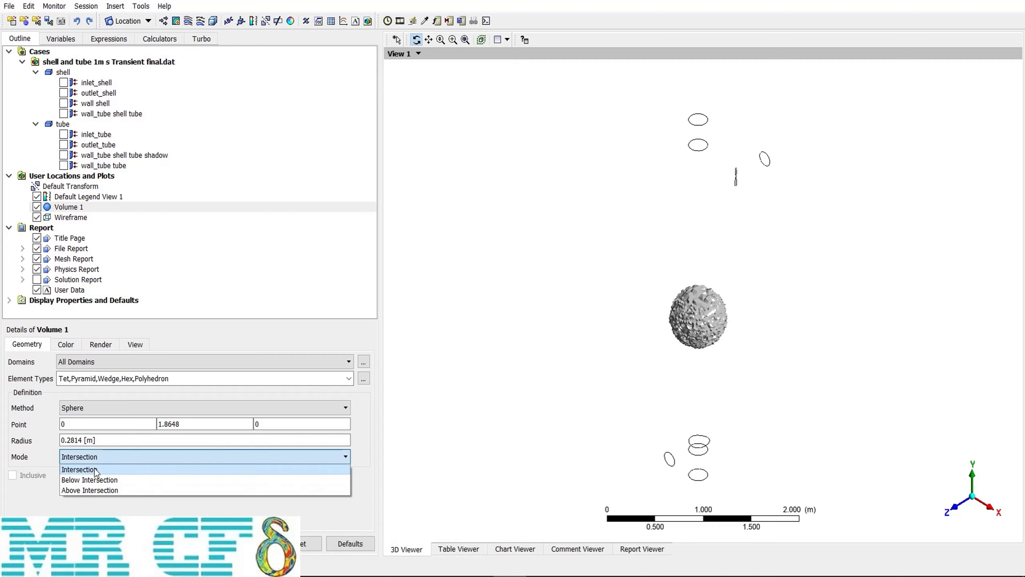
click(115, 480)
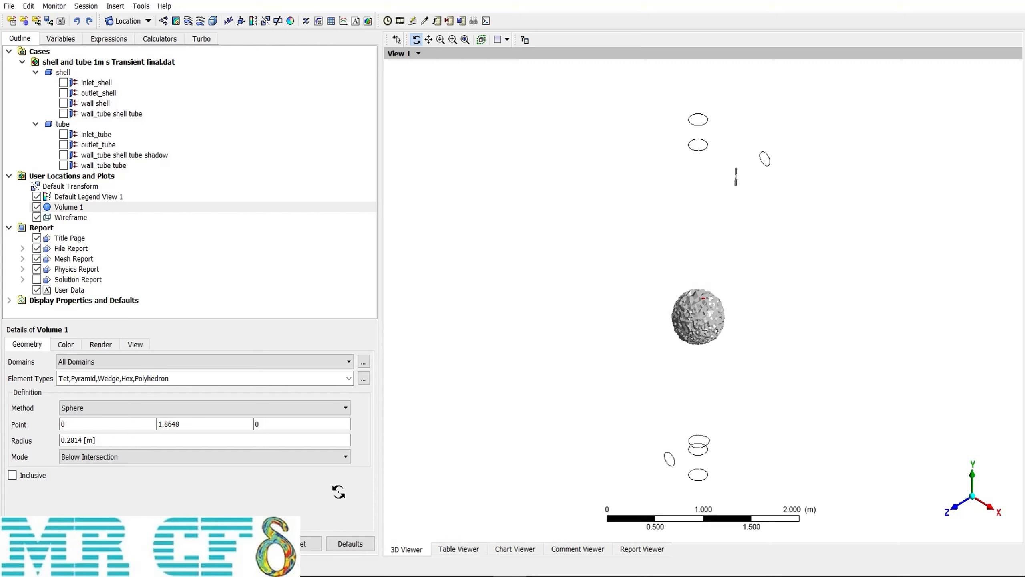
Set the sphere volume's mode to Above Intersection, apply it, and inspect the resulting volume
click(121, 460)
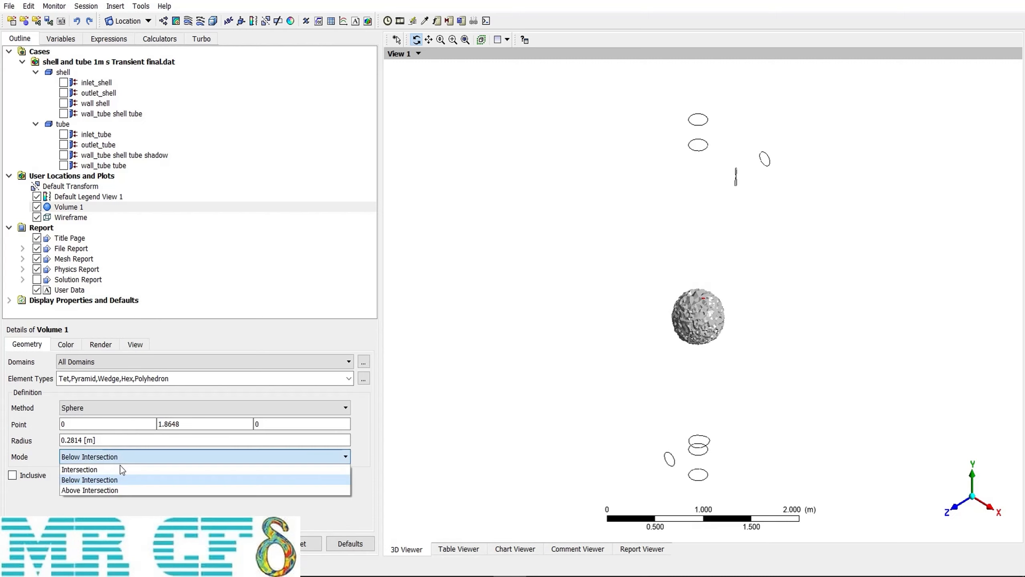
click(113, 491)
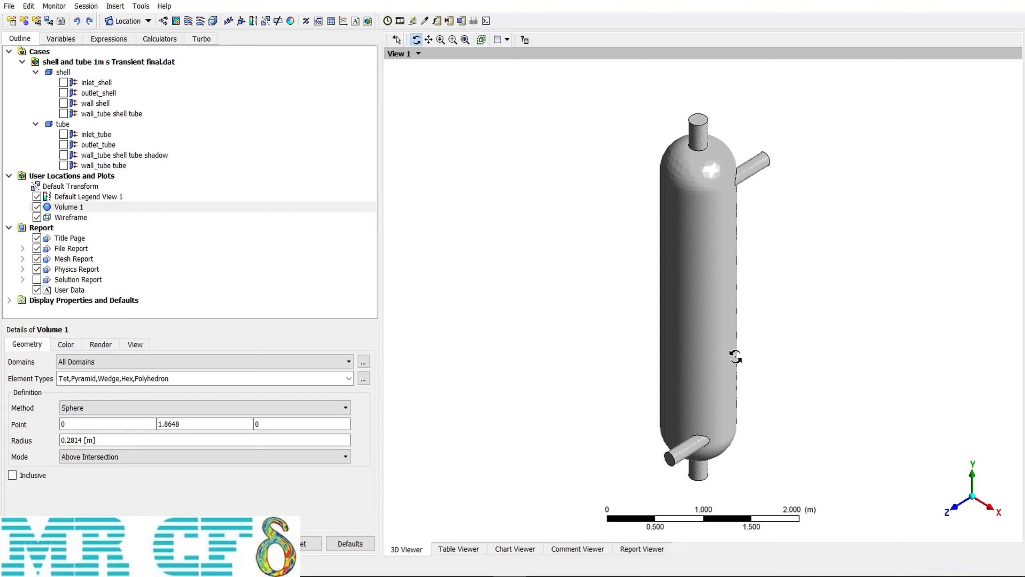
mouse_move(834, 372)
mouse_down()
mouse_move(804, 336)
mouse_move(836, 362)
mouse_up()
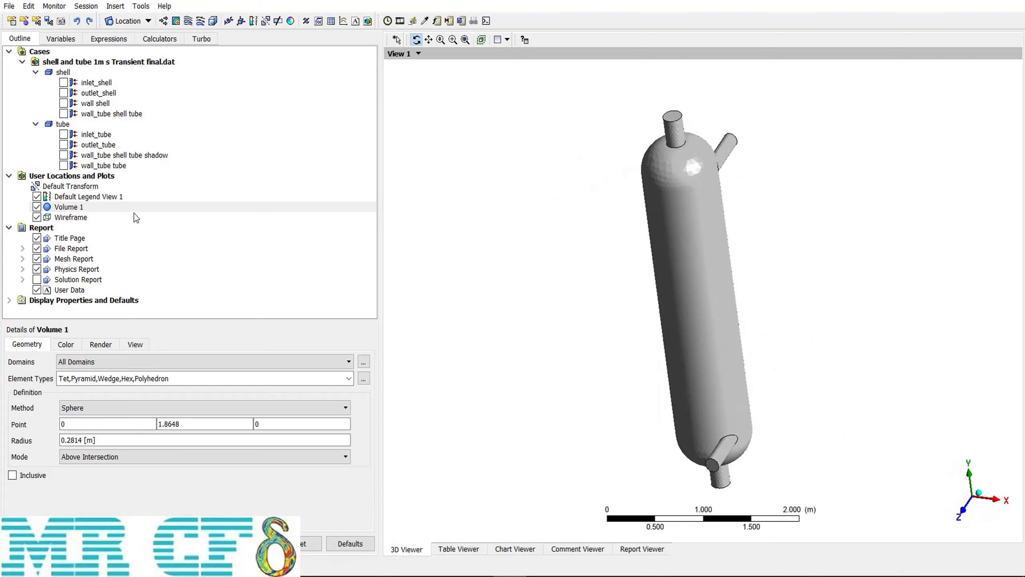
drag(732, 371, 750, 375)
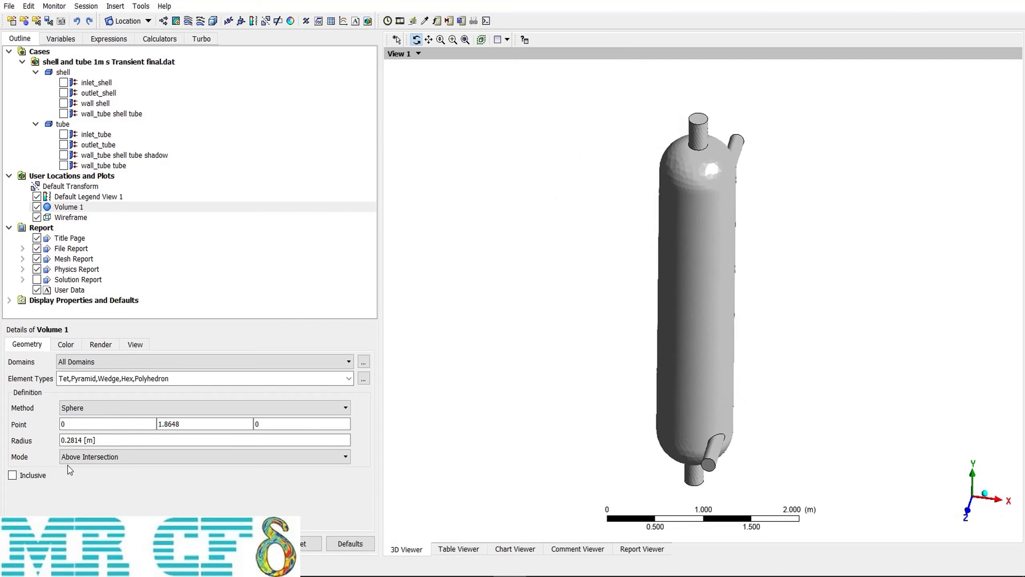
Return the sphere volume to Below Intersection mode, apply it, and enable the Inclusive option
click(86, 461)
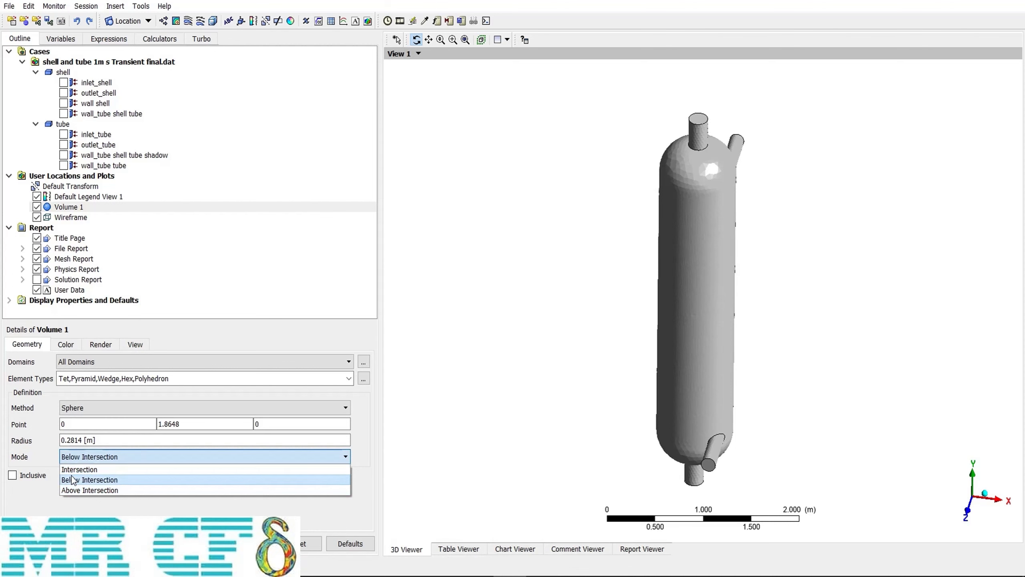
click(72, 480)
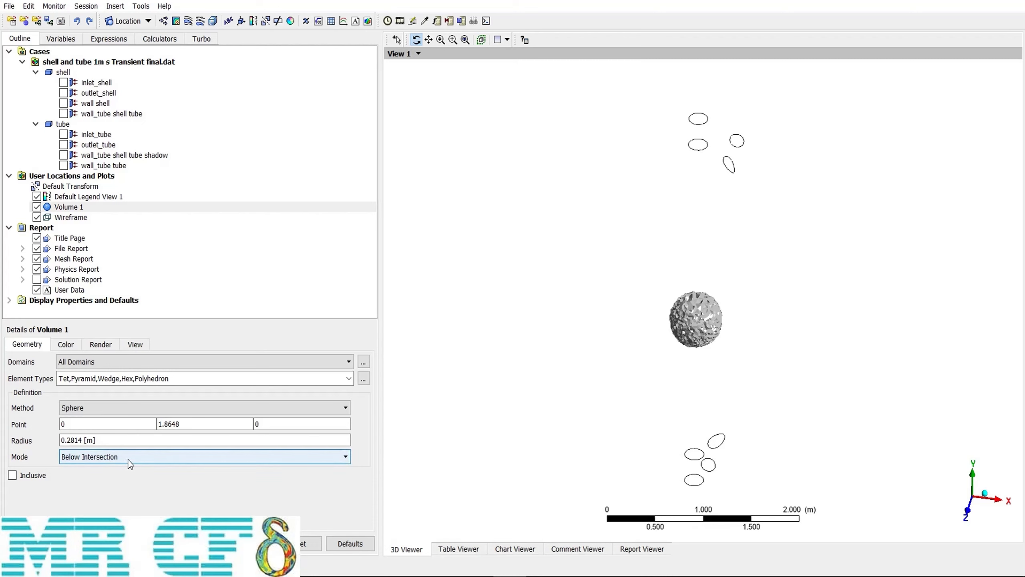
click(12, 475)
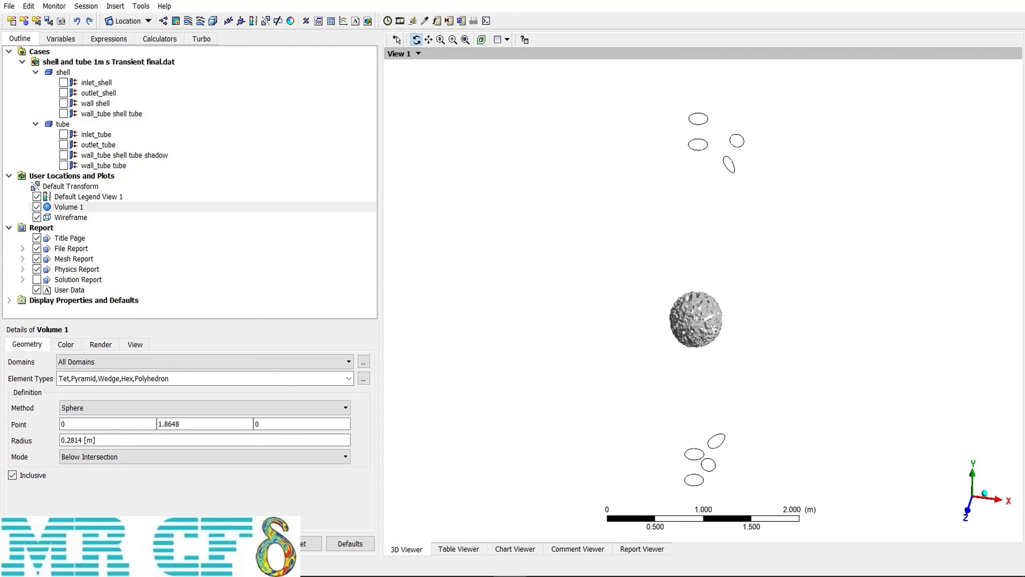
Delete Volume 1 and insert an isosurface location named Isosurface 1
click(71, 206)
key(Delete)
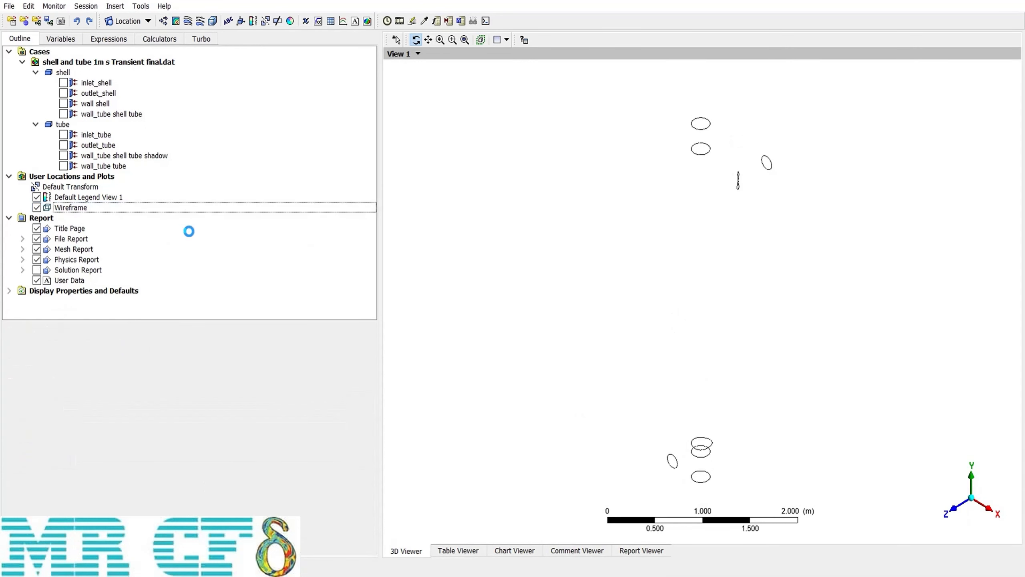
click(132, 22)
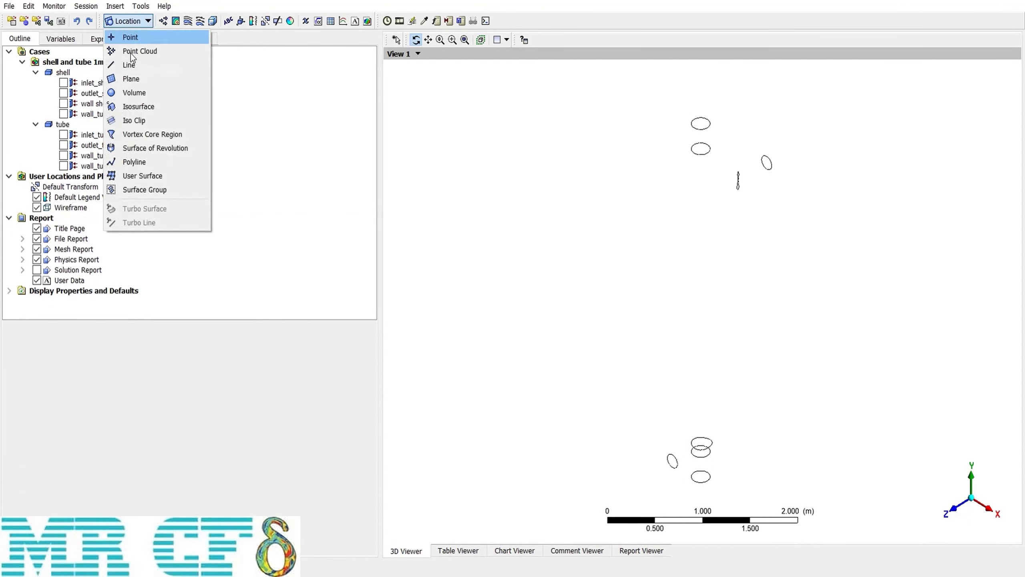
click(175, 110)
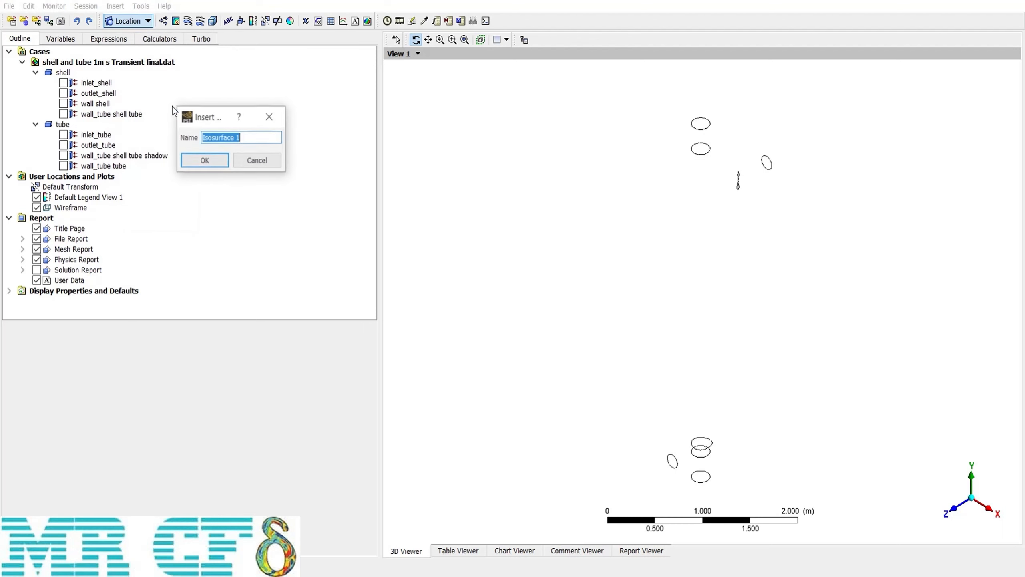
click(209, 165)
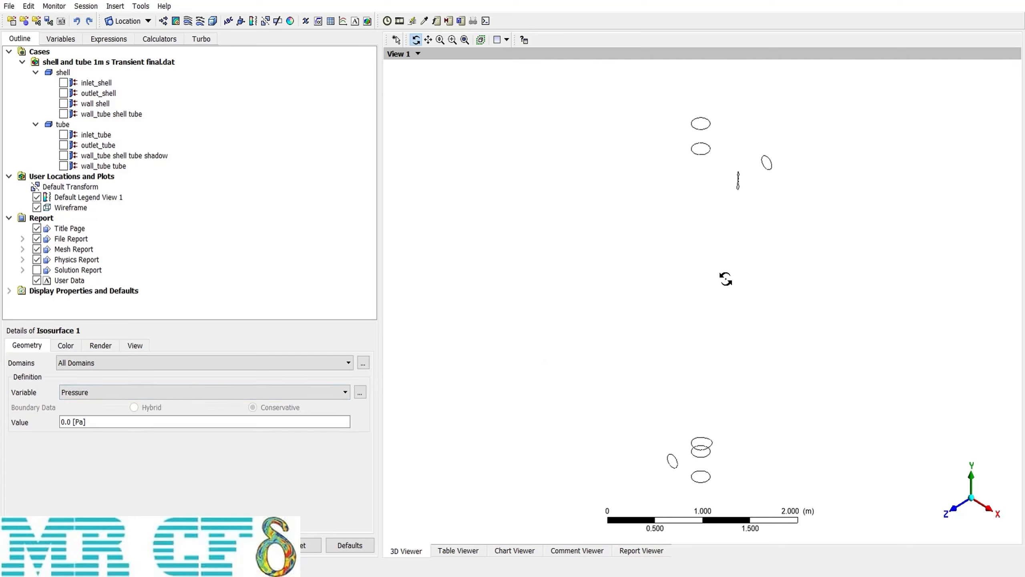
Define the isosurface by the variable Temperature with a value of 300 K, and apply it
click(162, 394)
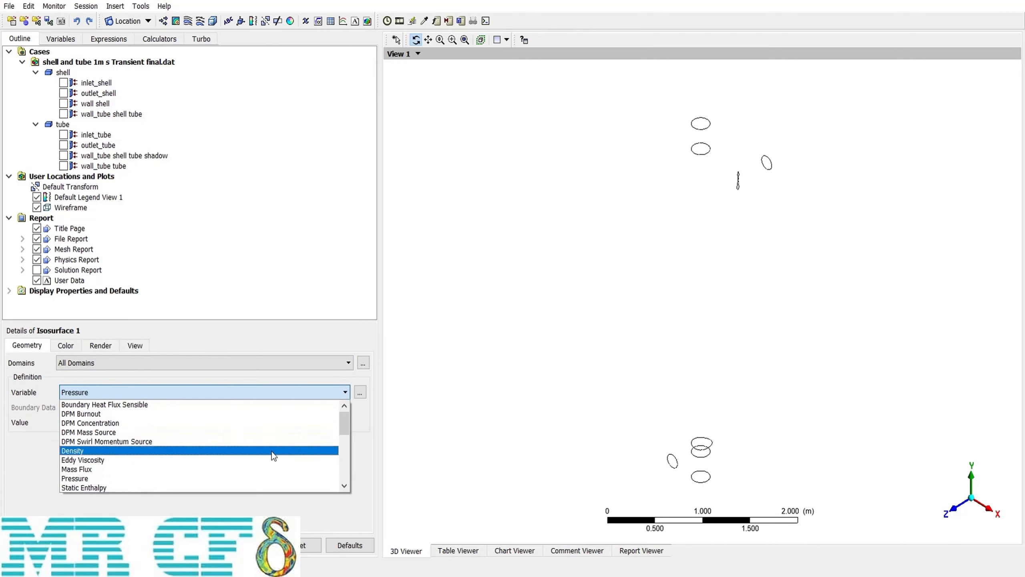
drag(344, 424, 344, 444)
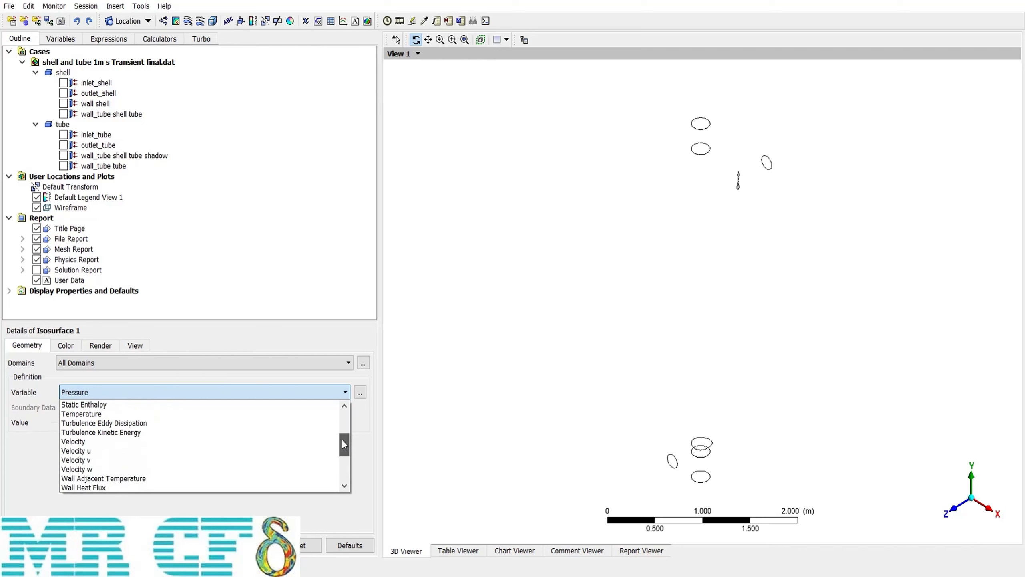
click(117, 414)
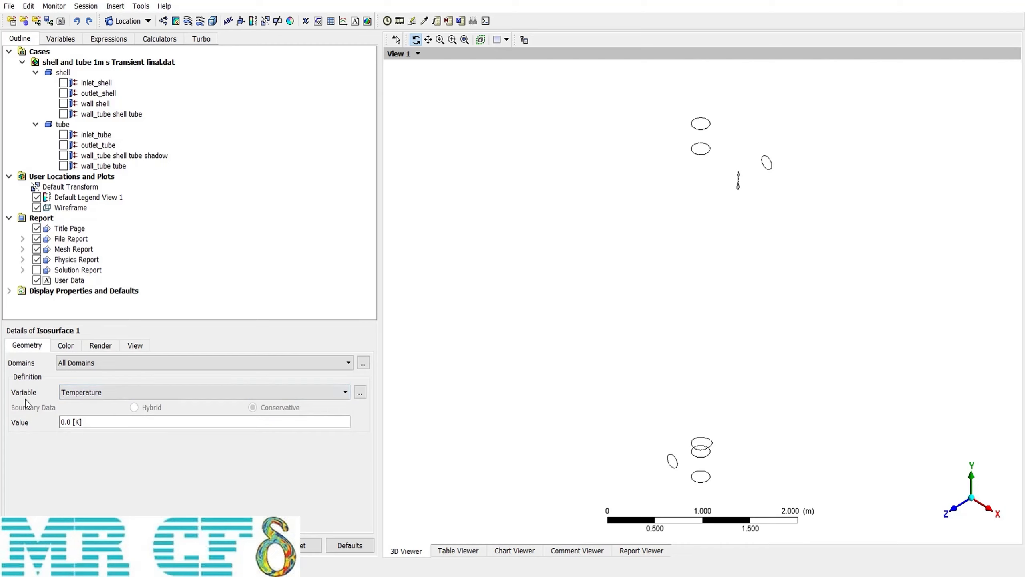
click(86, 425)
drag(62, 429, 121, 439)
double_click(73, 422)
text(300)
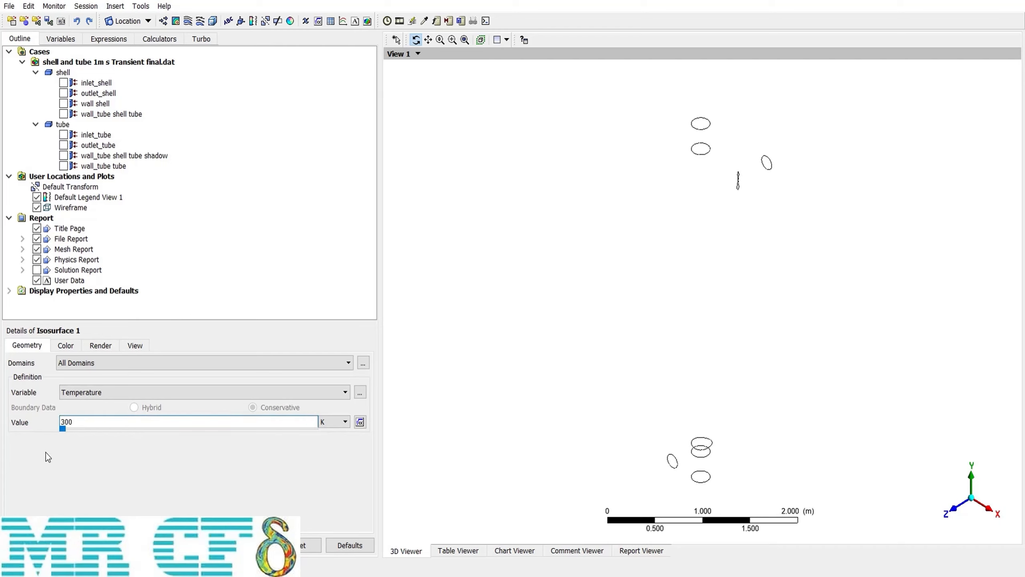
key(Return)
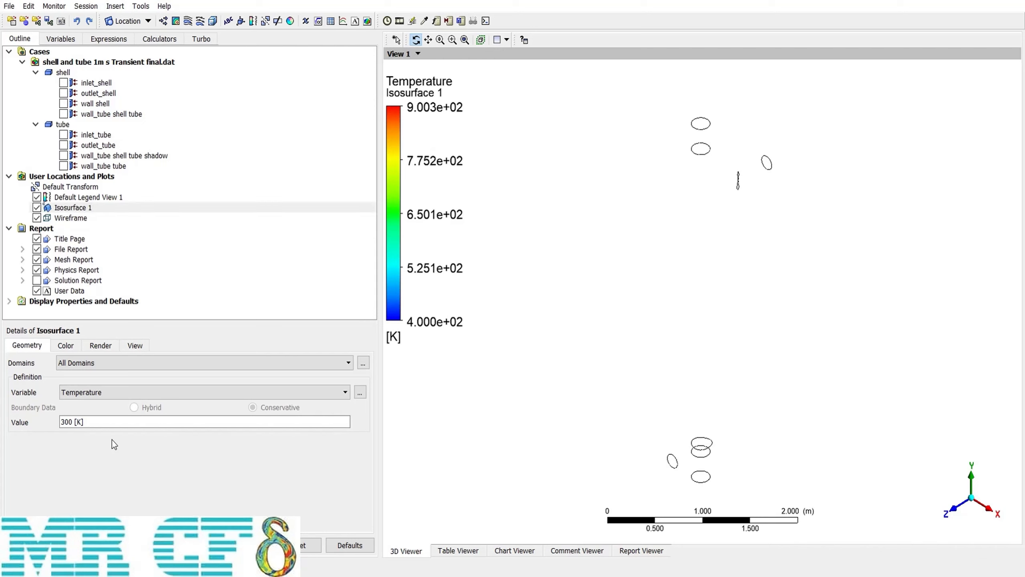
Set the temperature isosurface's value to 550 K and apply it
double_click(101, 423)
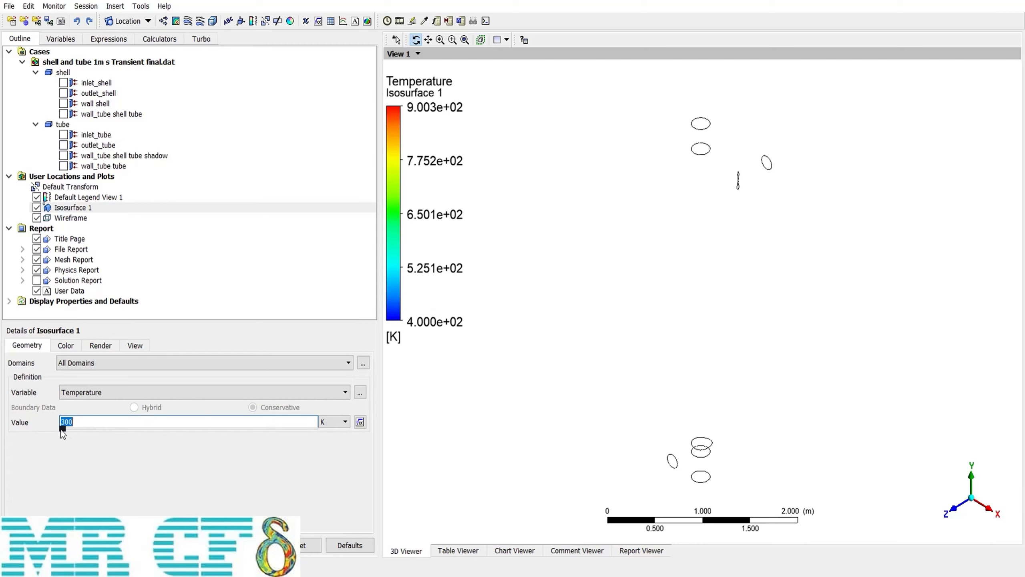
drag(62, 428, 33, 424)
text(550)
key(Return)
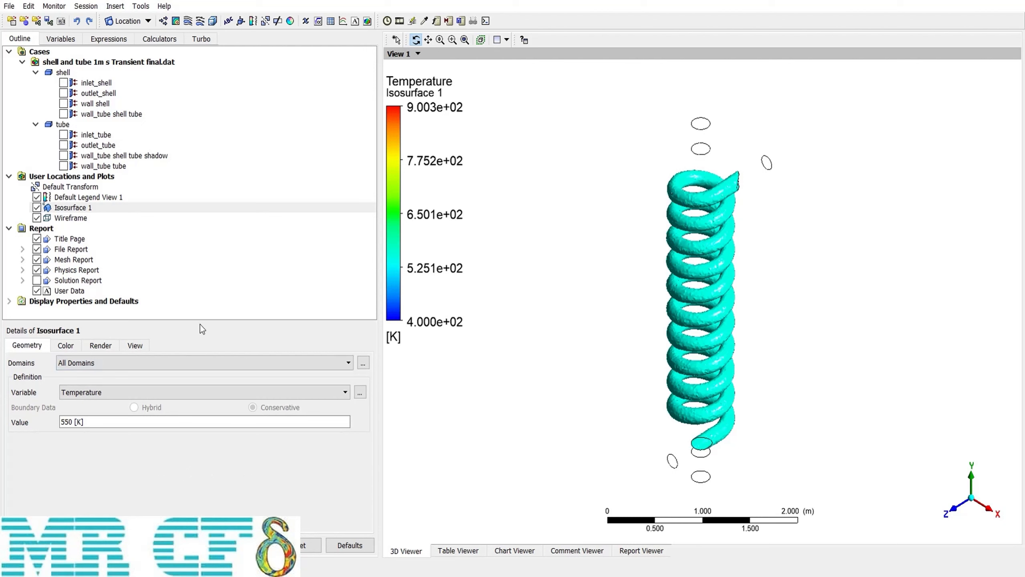
Redefine the isosurface by the variable Y with a value of 0.2814 m, and apply it
click(83, 392)
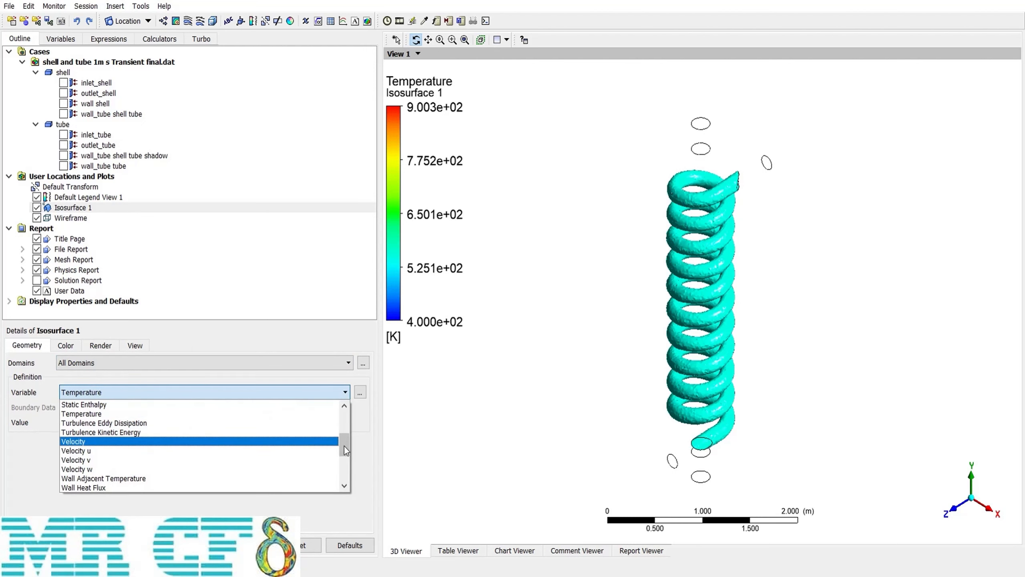
drag(344, 445, 344, 473)
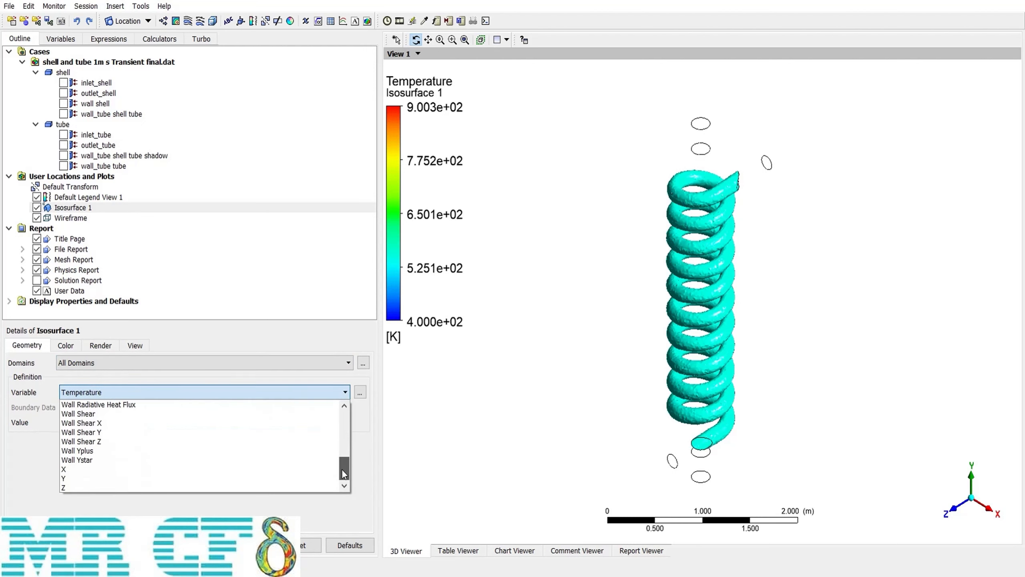
click(89, 478)
click(99, 423)
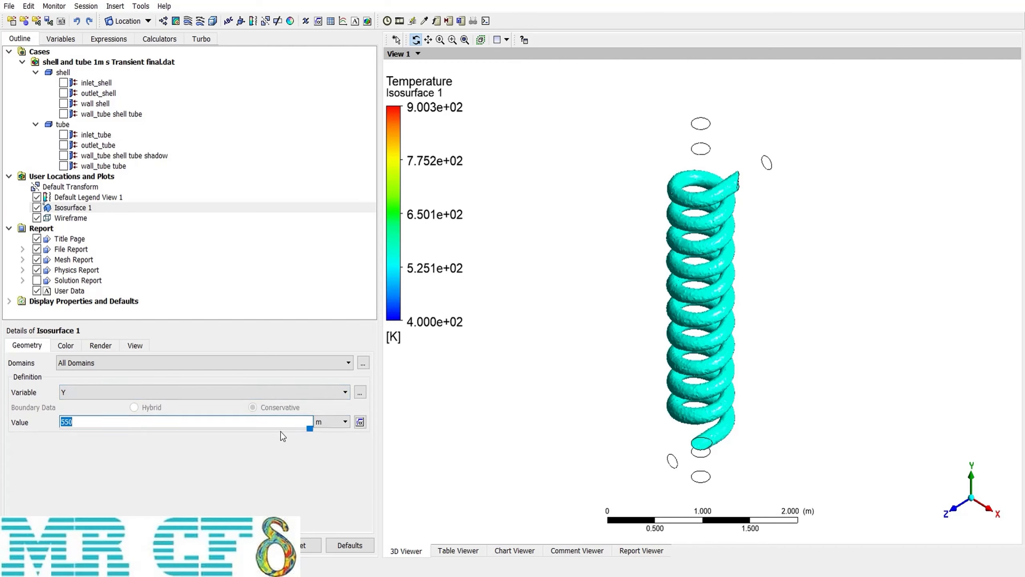
drag(310, 431, 79, 431)
click(28, 545)
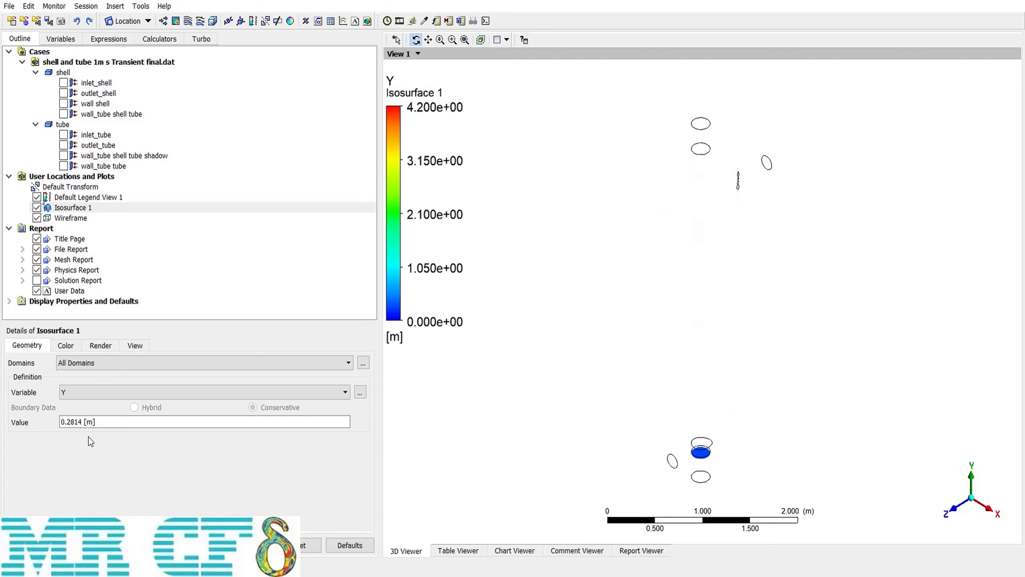
Apply a value of 0.5 m and a value of 1 m in turn to the Y isosurface
click(89, 424)
text(0.5)
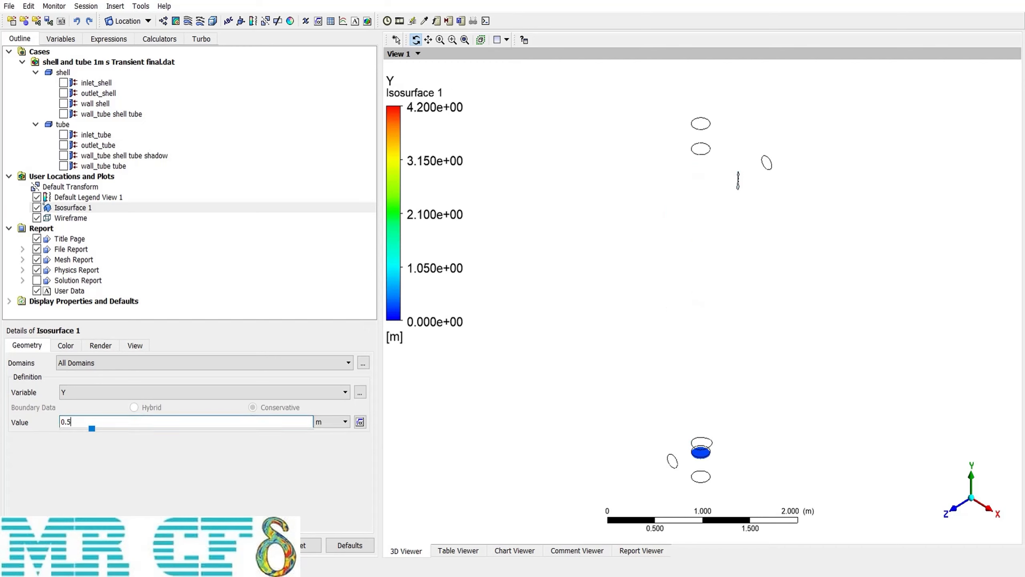
key(Return)
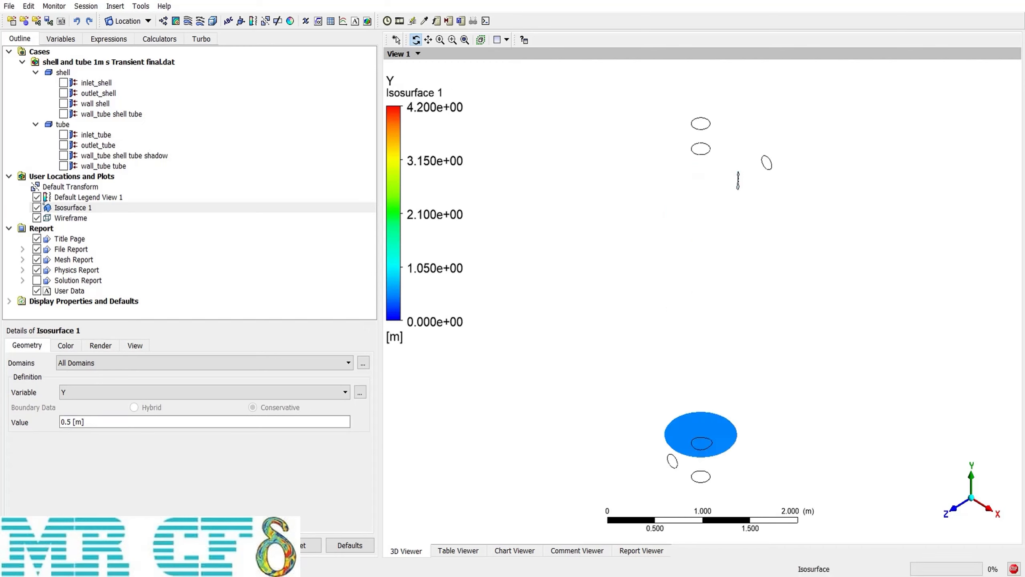
click(85, 425)
text(1)
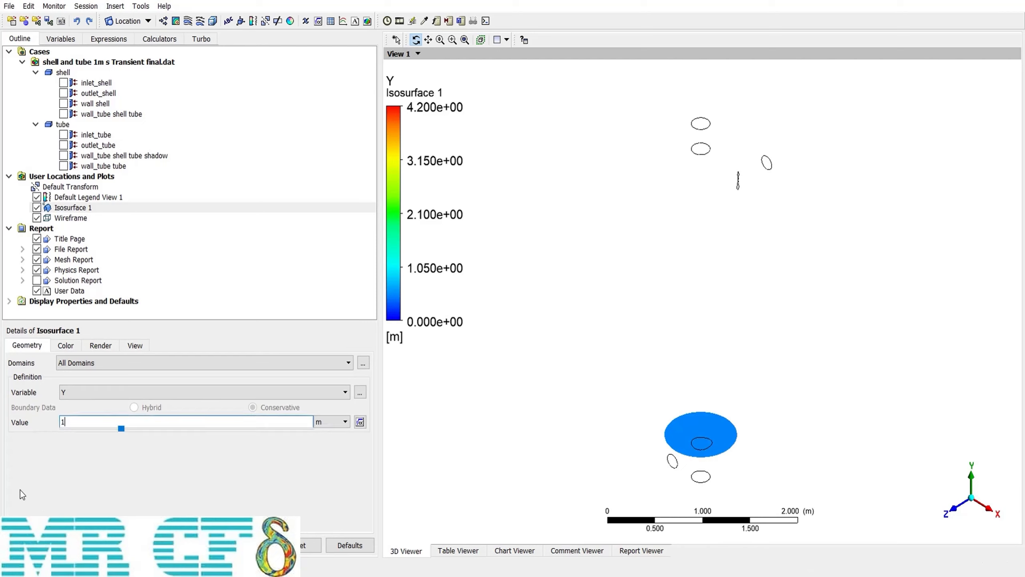
key(Return)
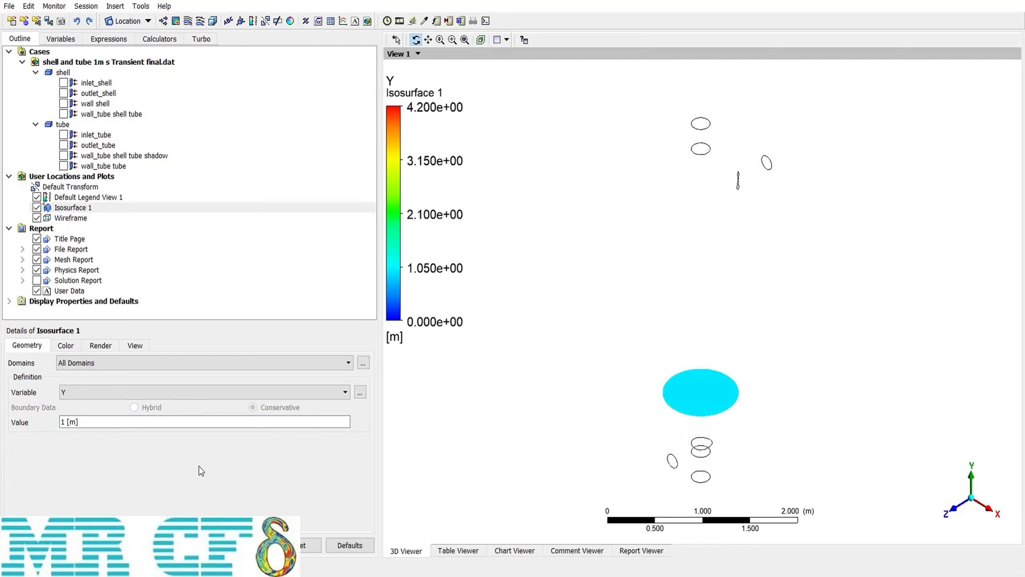
Color Isosurface 1 by the variable Temperature with a Local range, and apply it
click(65, 345)
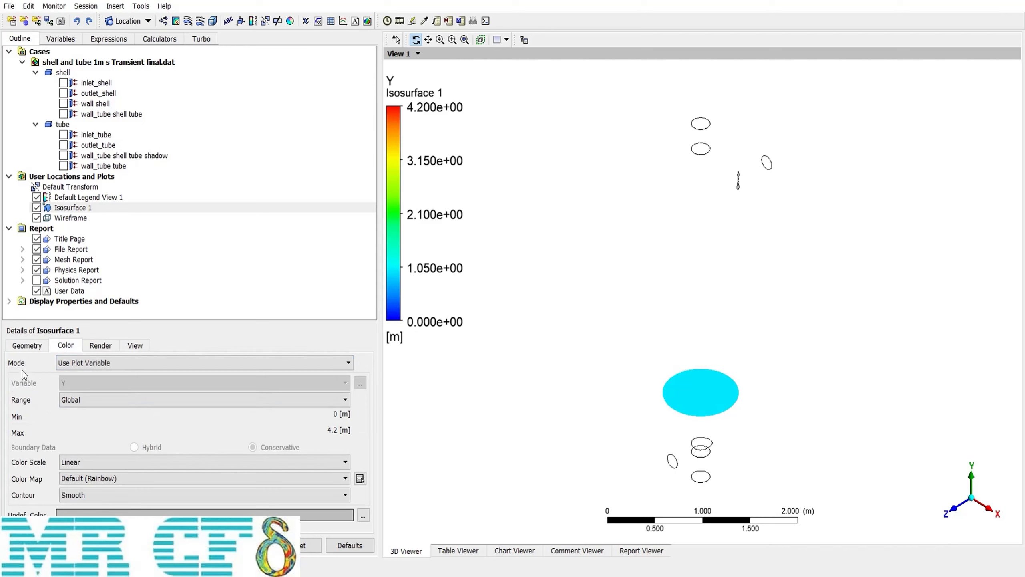
click(83, 366)
click(97, 385)
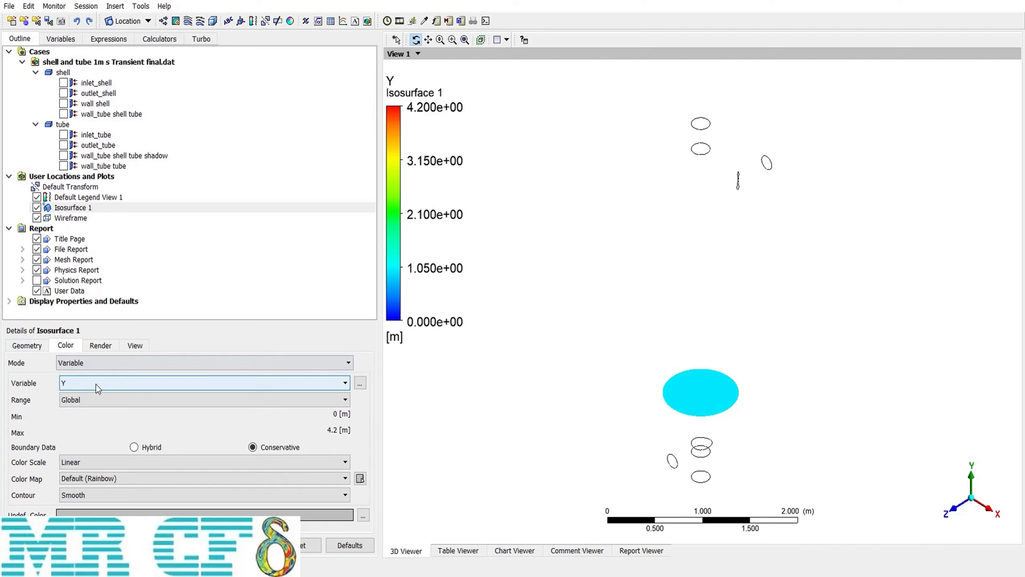
click(81, 383)
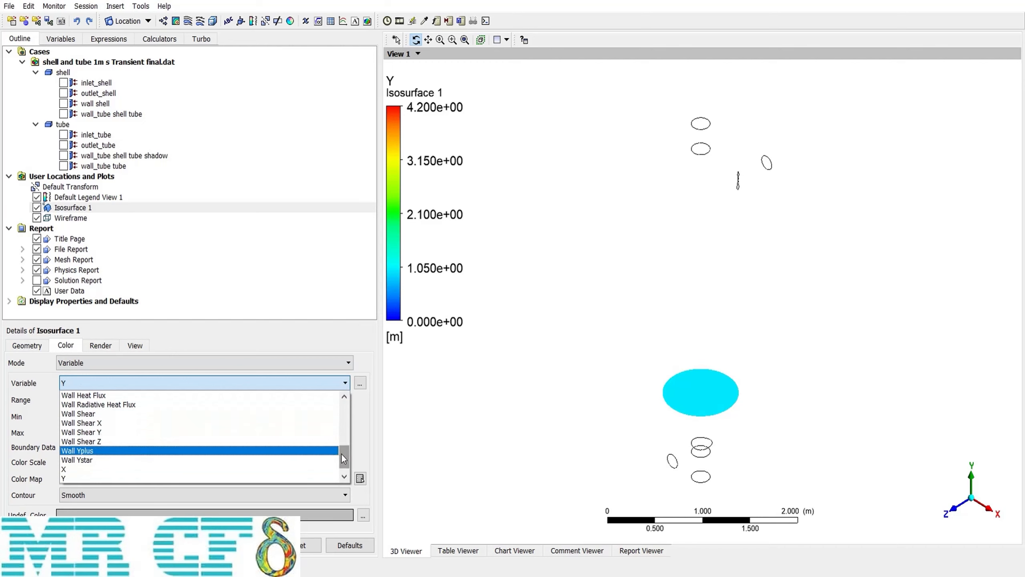
drag(341, 453, 340, 433)
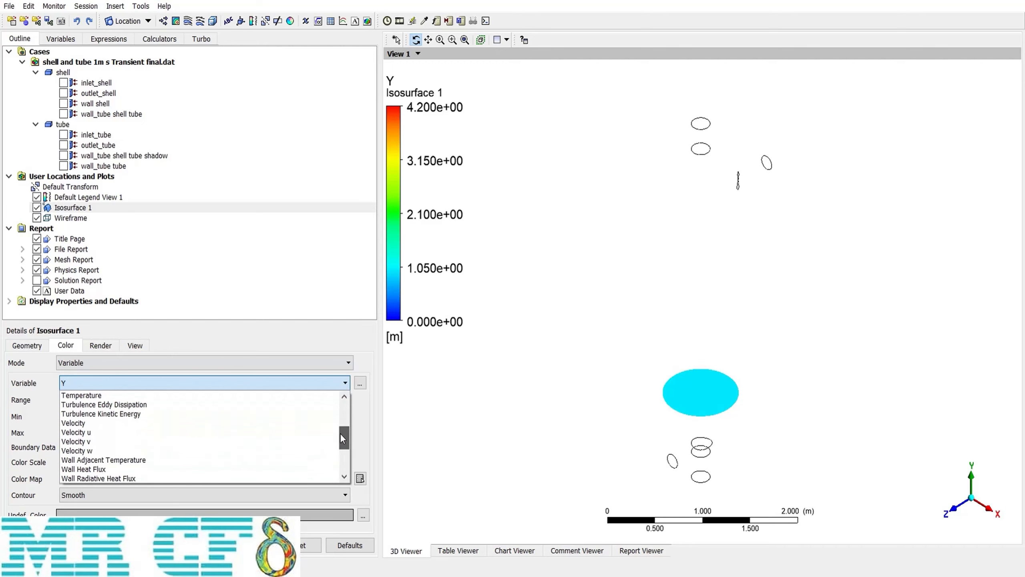
click(118, 395)
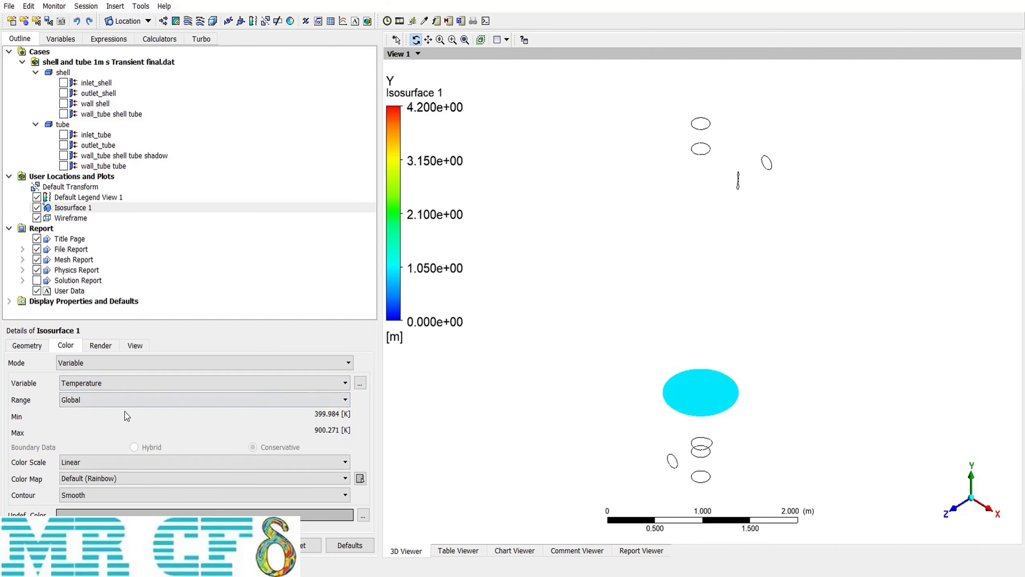
click(85, 401)
click(75, 423)
click(27, 345)
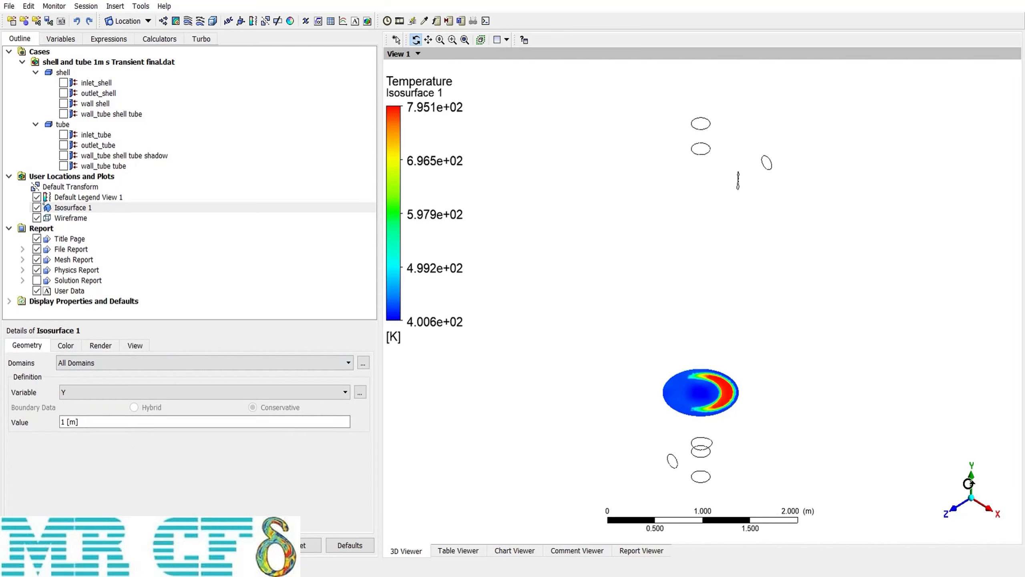
click(982, 484)
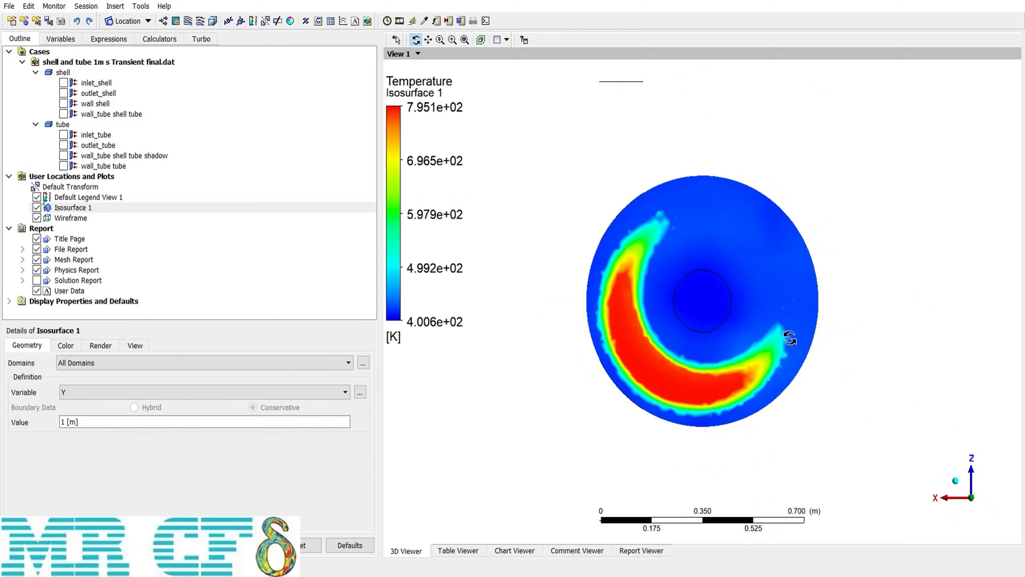
click(956, 485)
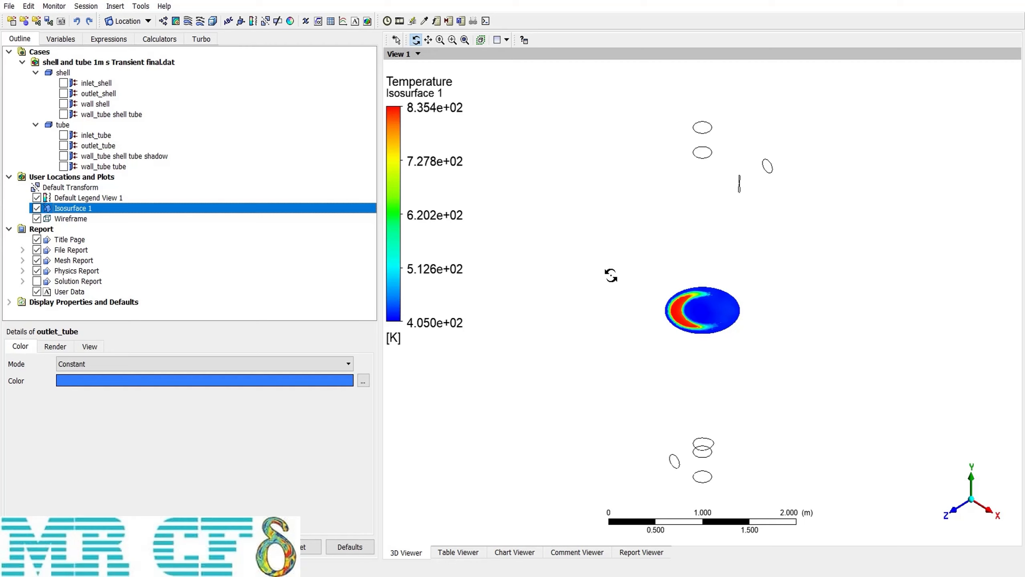
Insert an iso clip location named Iso Clip 1 and set its location to wall_tube shell tube
click(128, 21)
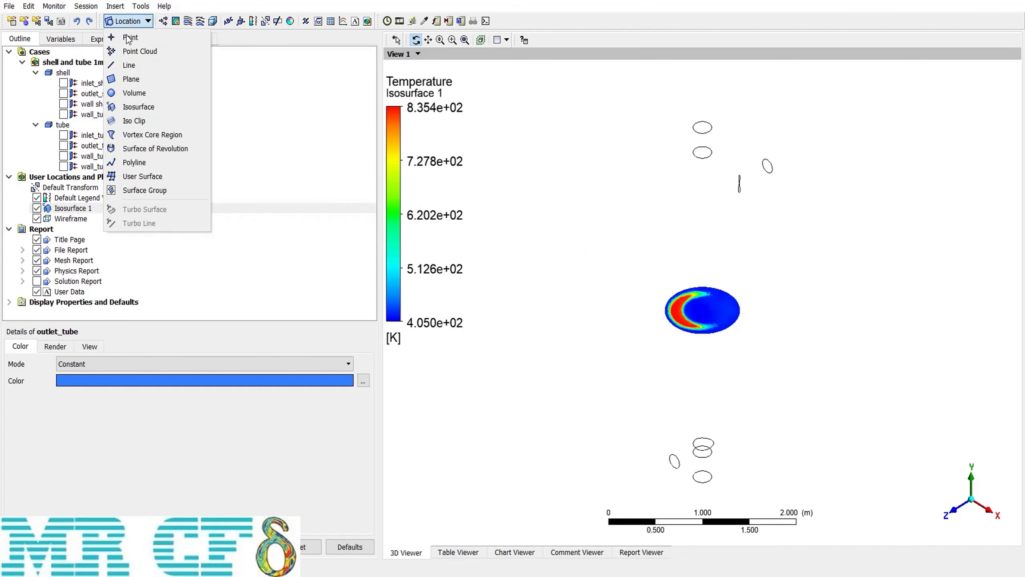
click(153, 122)
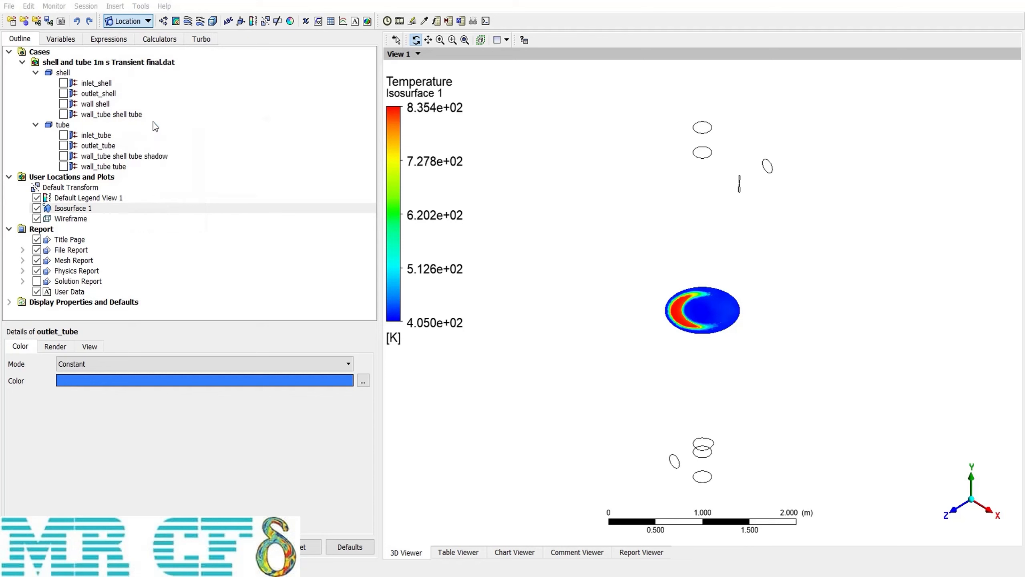
click(189, 175)
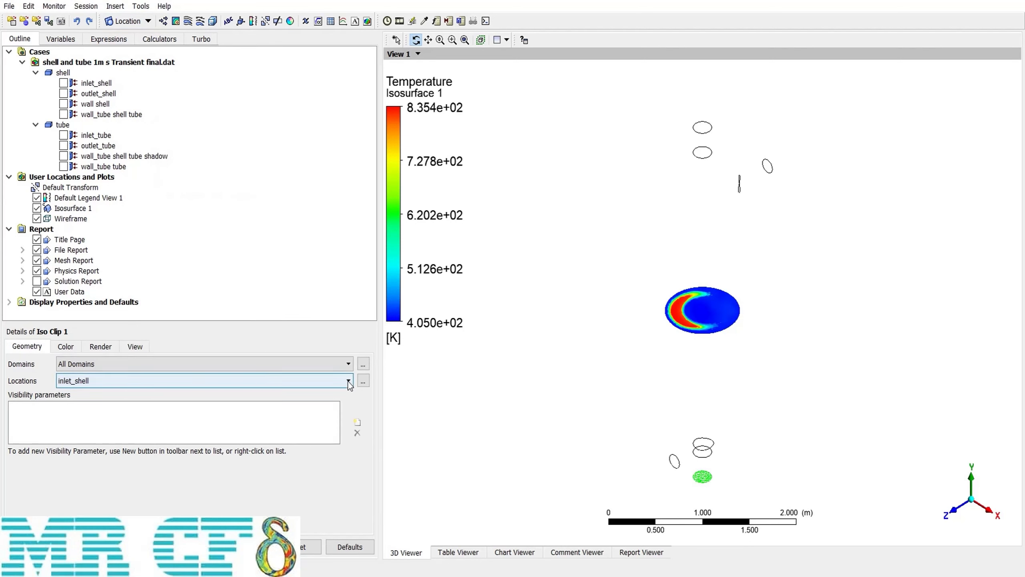
click(277, 384)
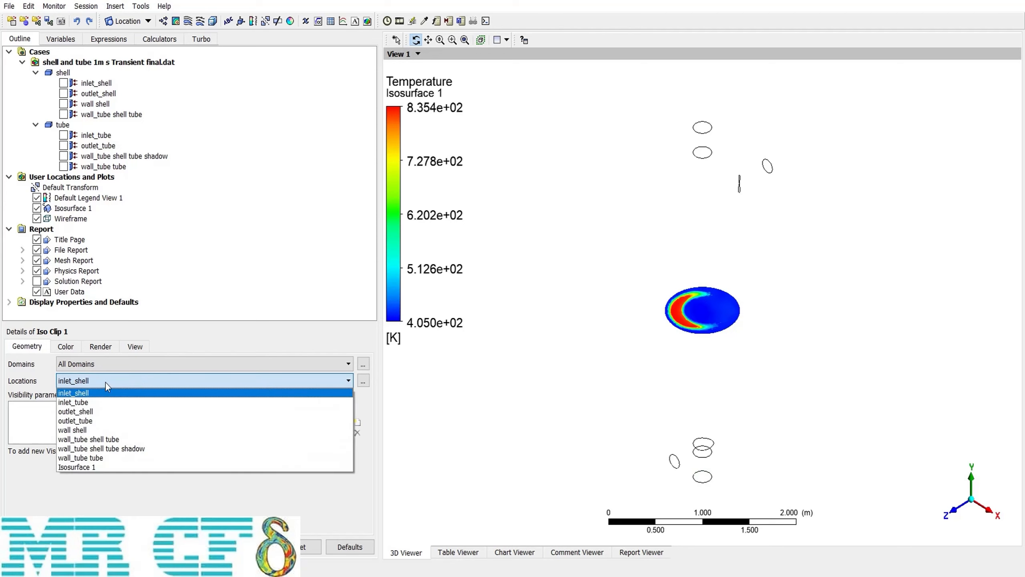
click(89, 439)
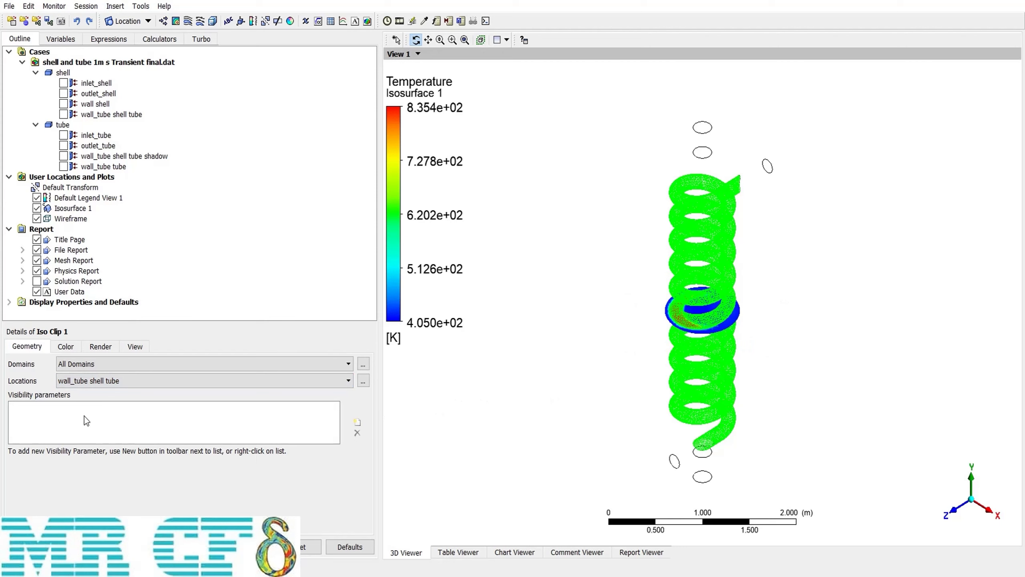
Add a visibility parameter to Iso Clip 1 that shows Temperature >= 500 K, and apply it
click(356, 422)
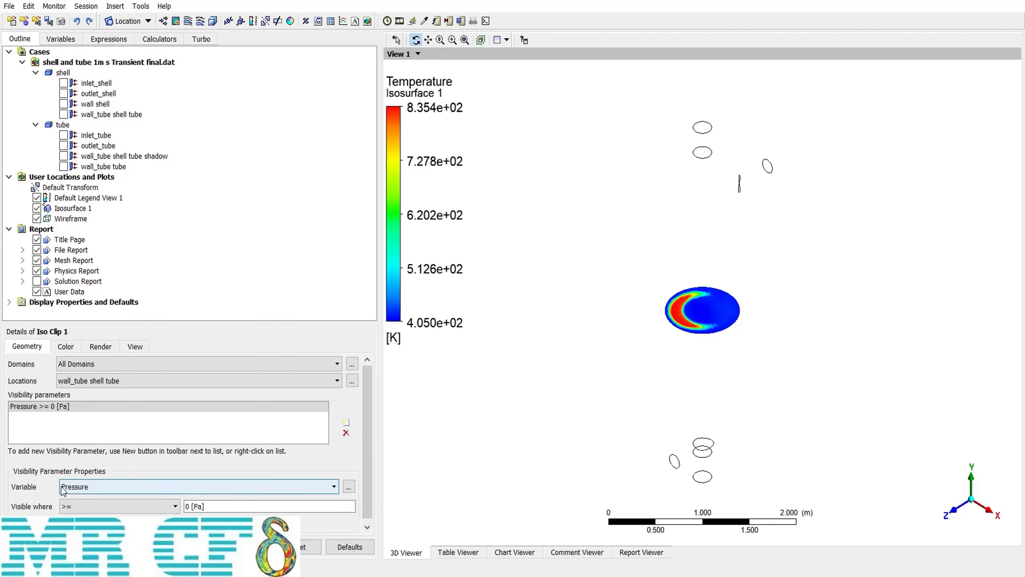
click(97, 485)
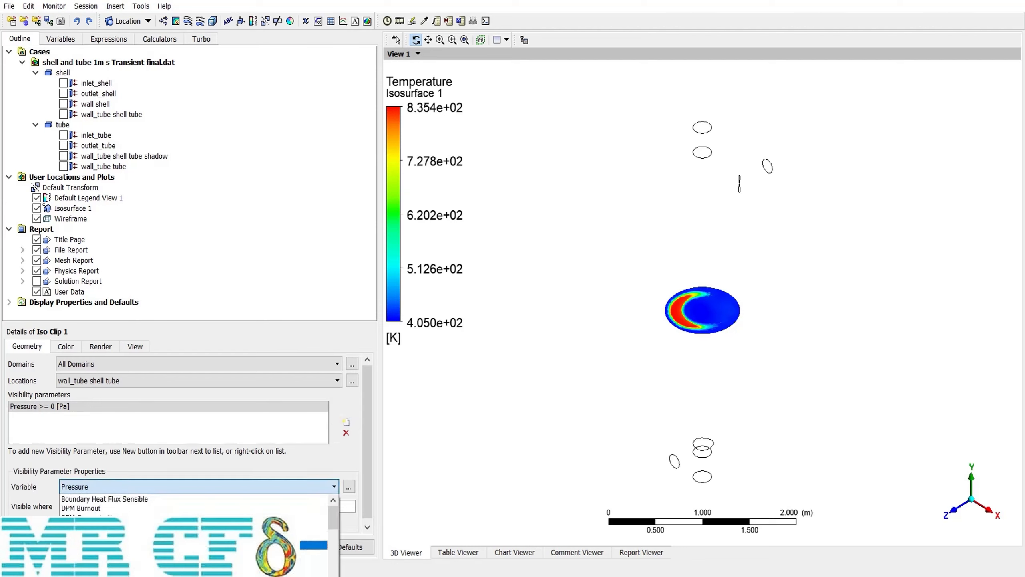
drag(335, 516, 335, 530)
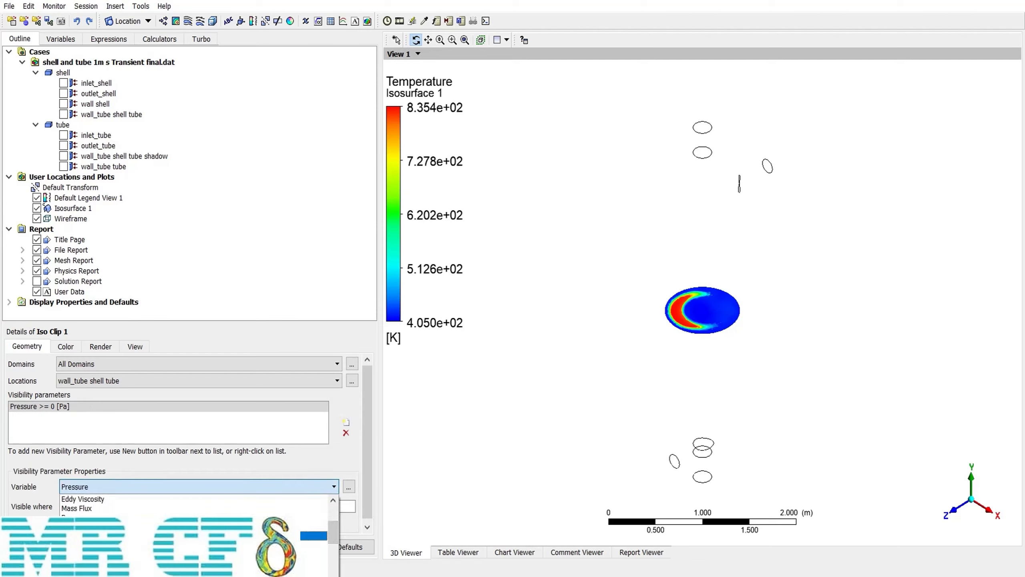
click(121, 536)
click(104, 503)
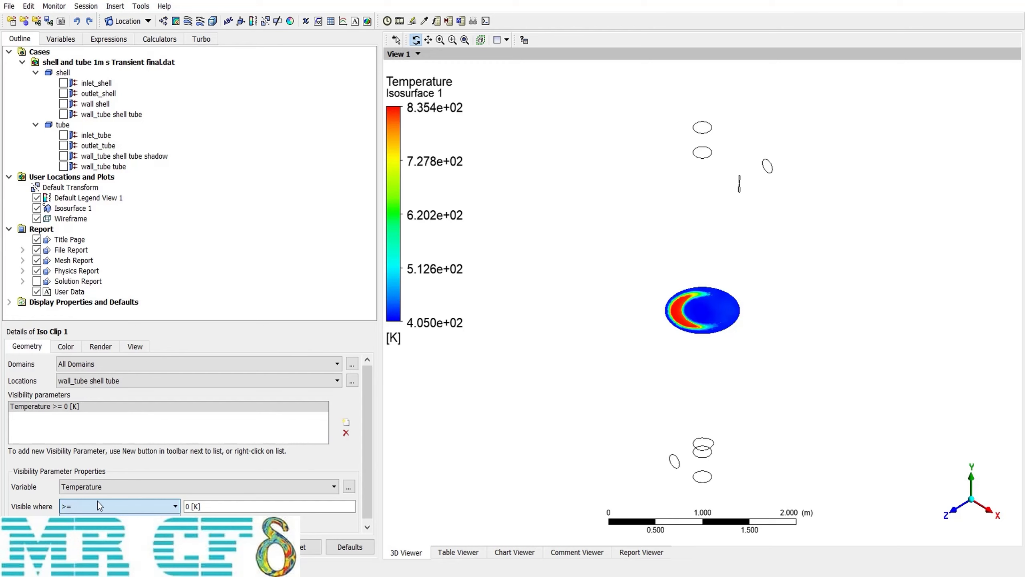
click(98, 502)
drag(236, 508, 157, 509)
text(500)
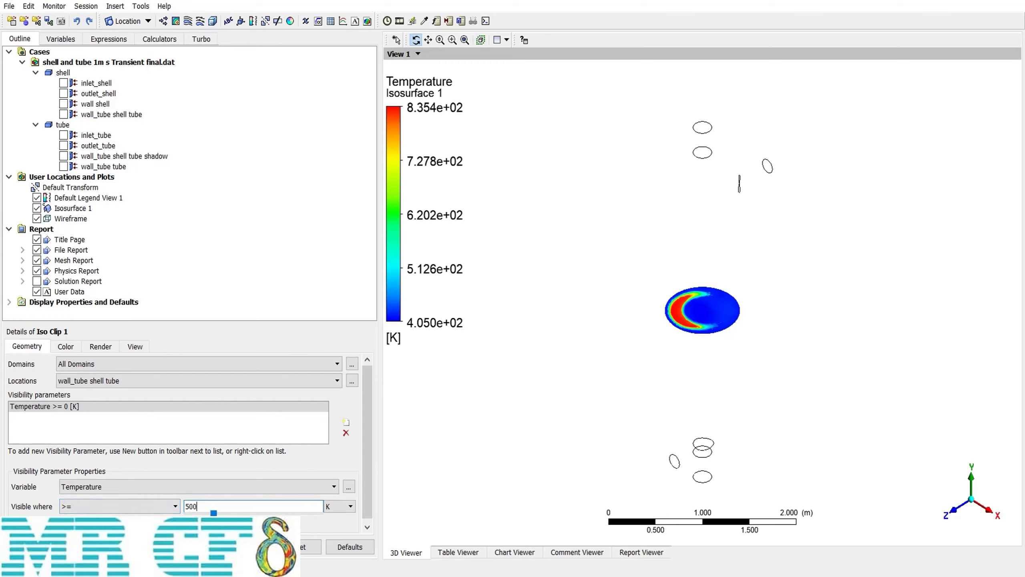
key(Return)
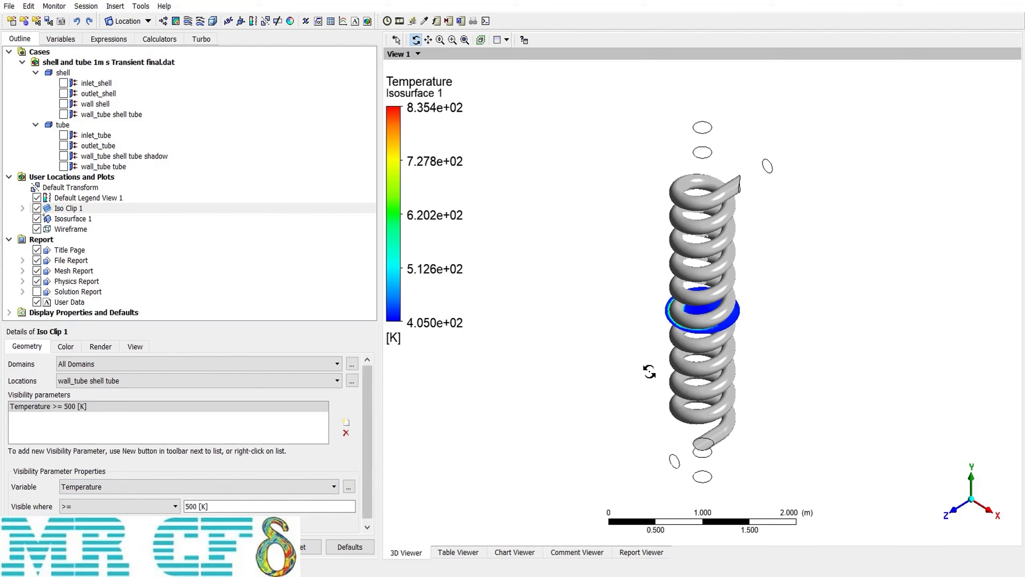
Hide Isosurface 1 and color Iso Clip 1 by the variable Temperature with a Local range
click(37, 219)
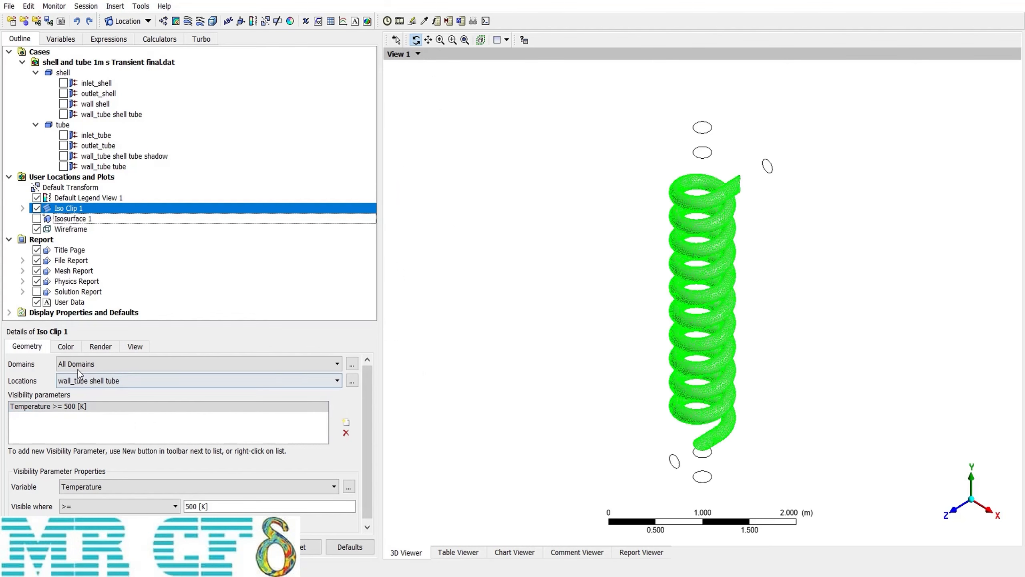
click(65, 348)
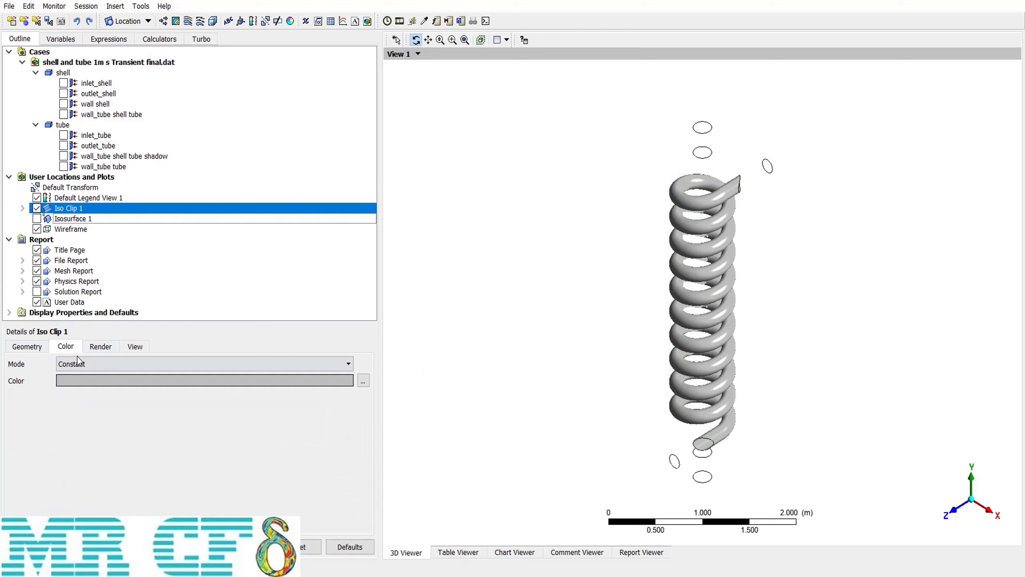
click(94, 364)
click(76, 387)
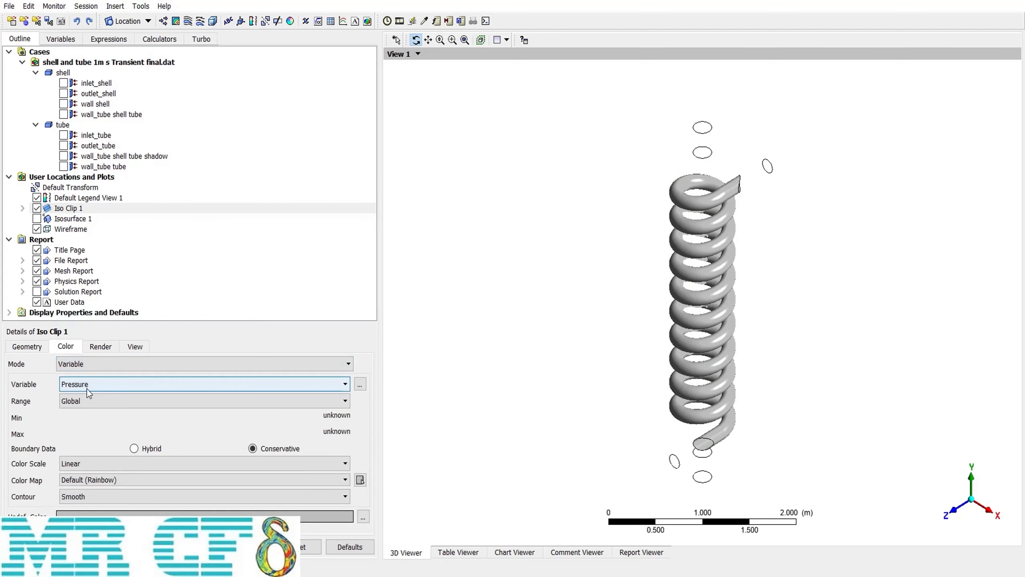
click(78, 385)
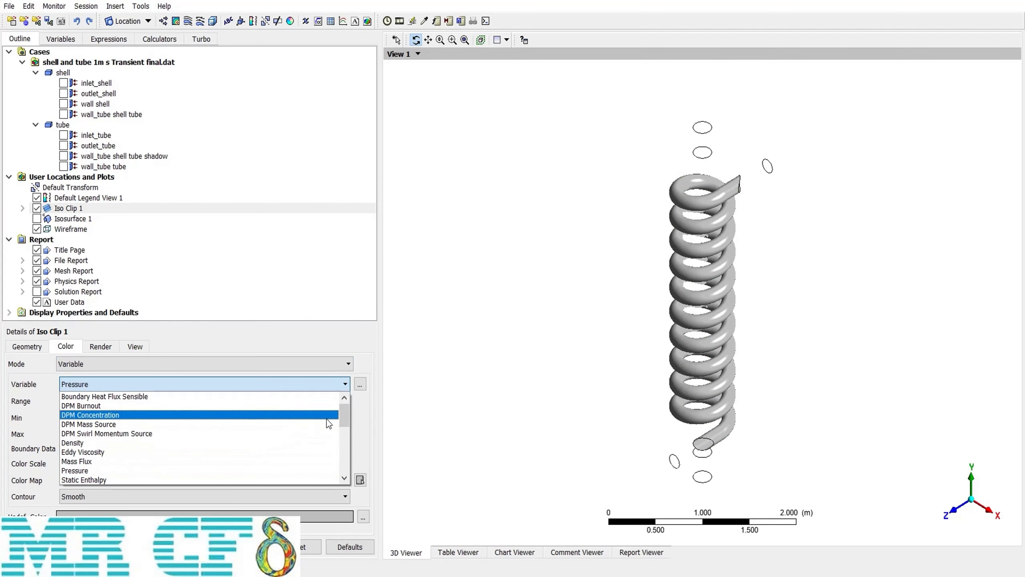
drag(345, 420, 338, 434)
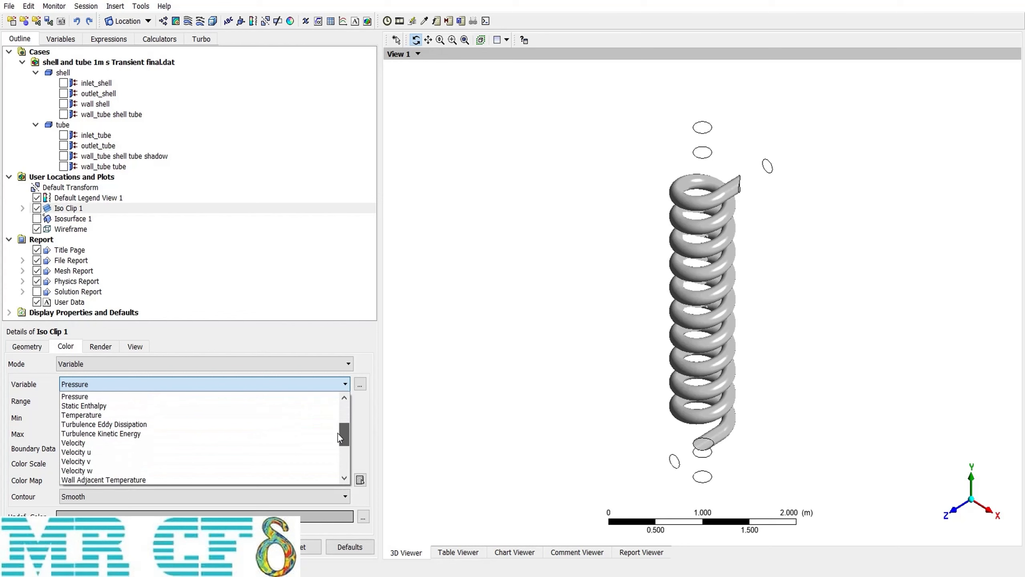
click(101, 408)
click(106, 403)
click(87, 421)
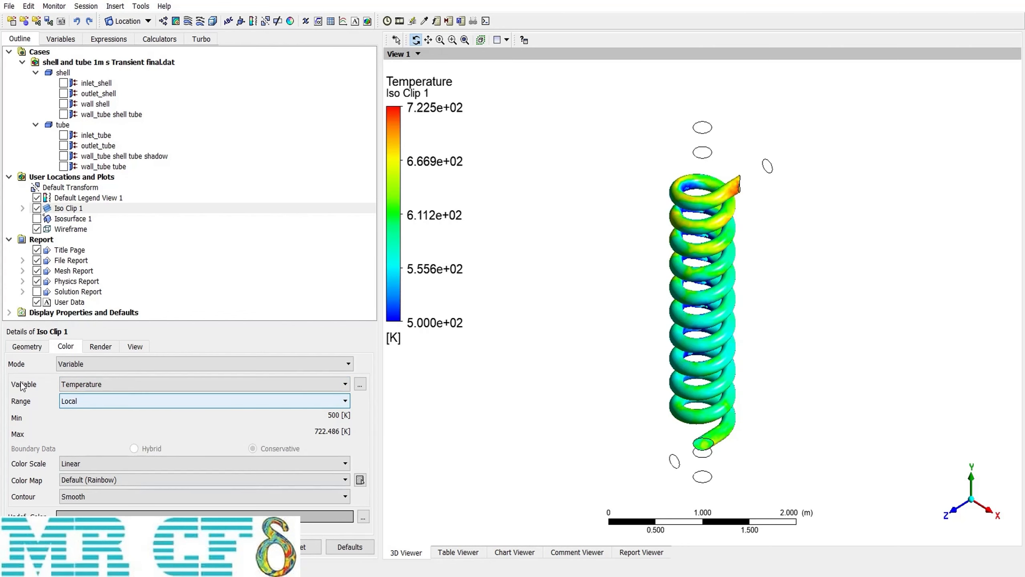
Delete Iso Clip 1 and Isosurface 1 from the user locations
click(28, 346)
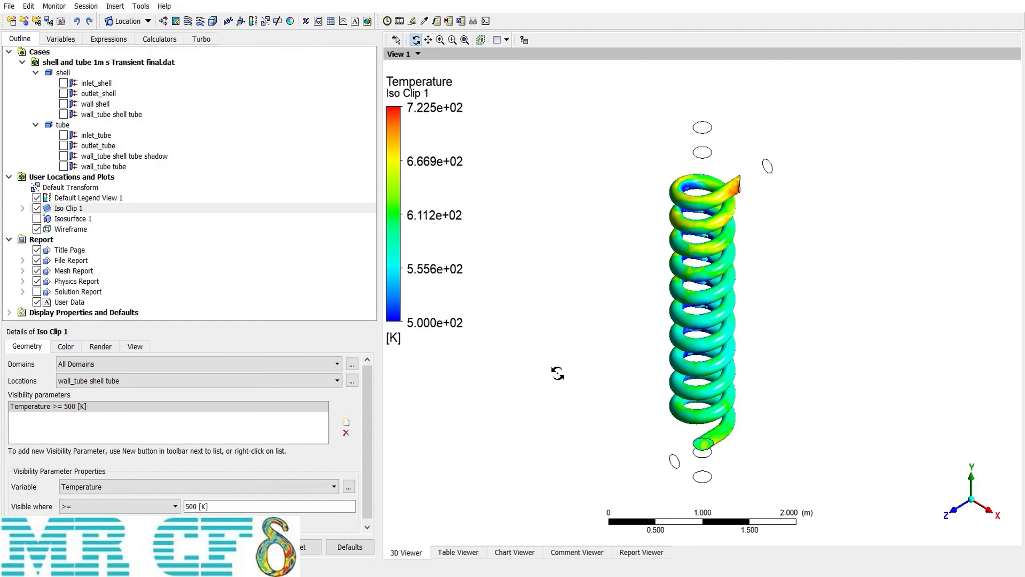
key(Delete)
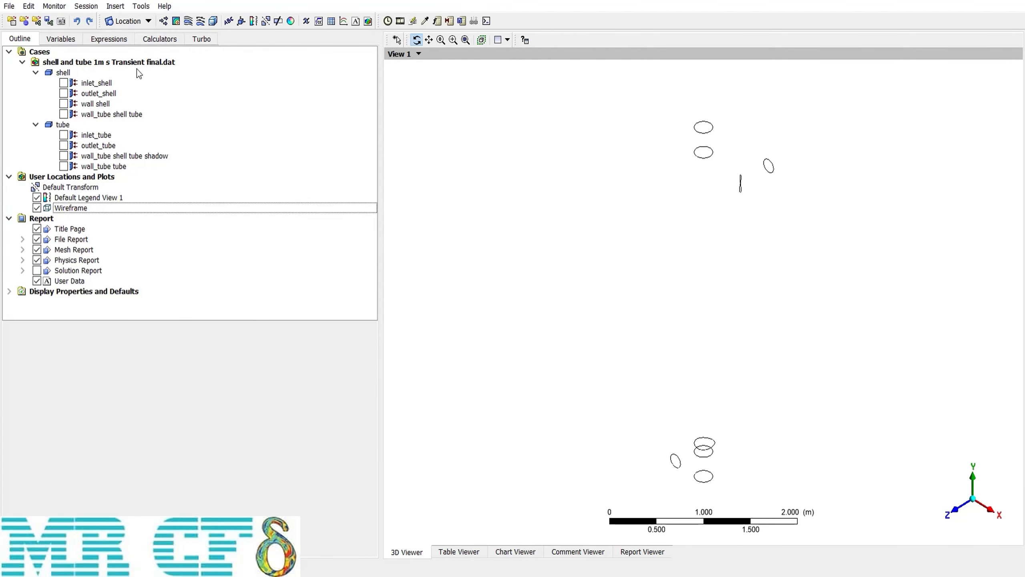
Insert a plane location named Plane 1, define it with the YZ Plane method at X = 0.0 m, and apply it
click(128, 21)
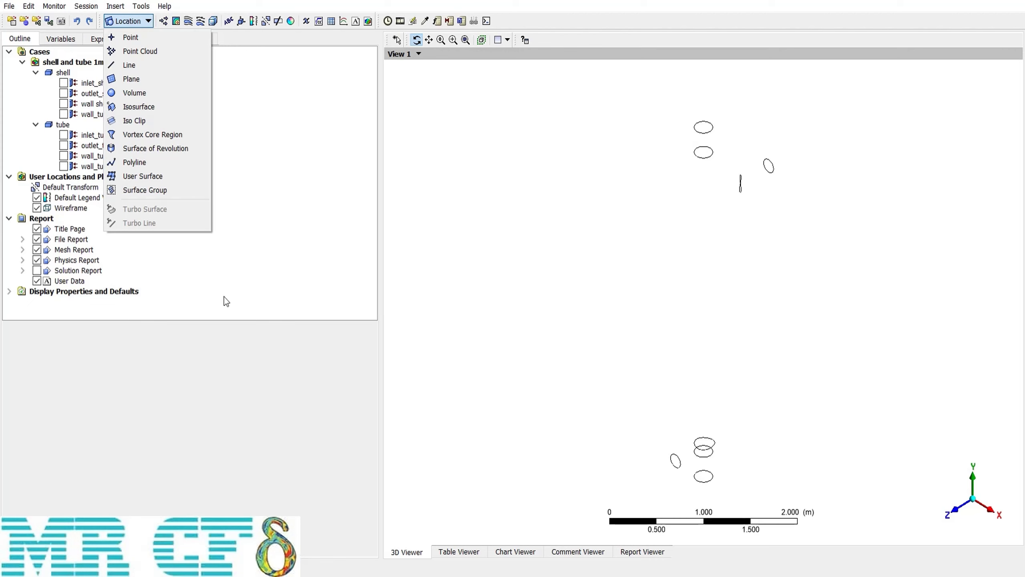
click(132, 79)
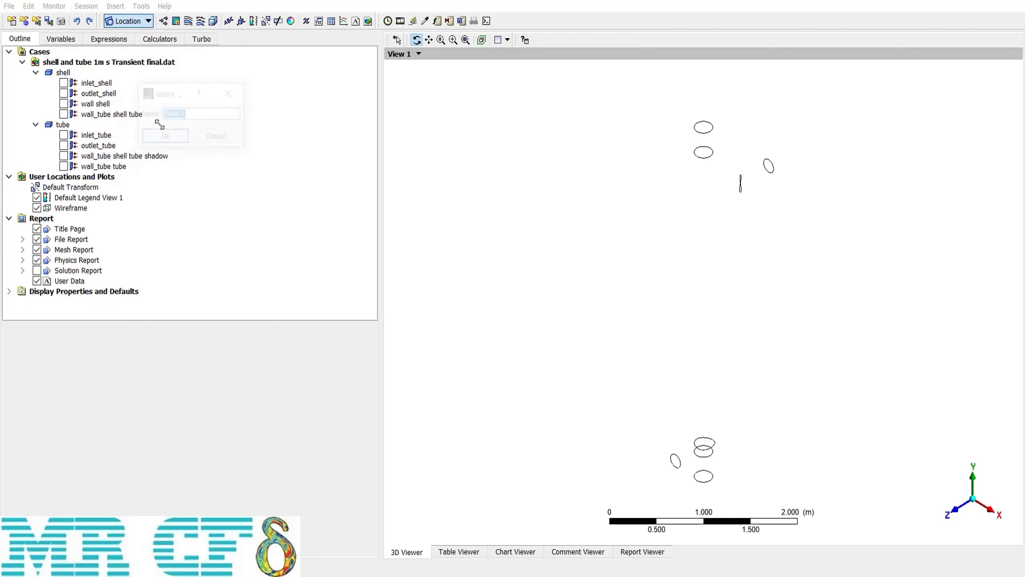
click(167, 138)
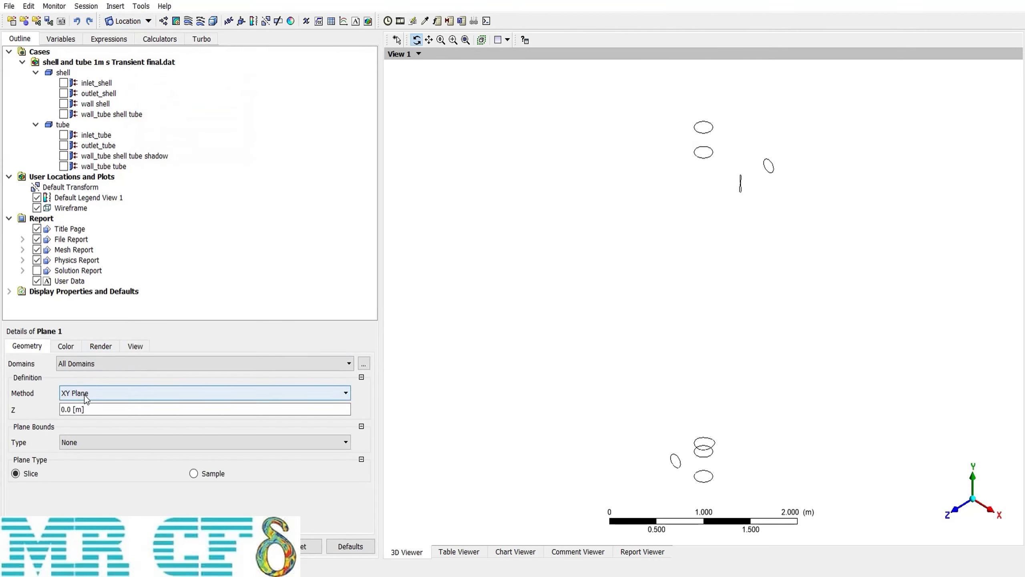
click(84, 394)
click(152, 416)
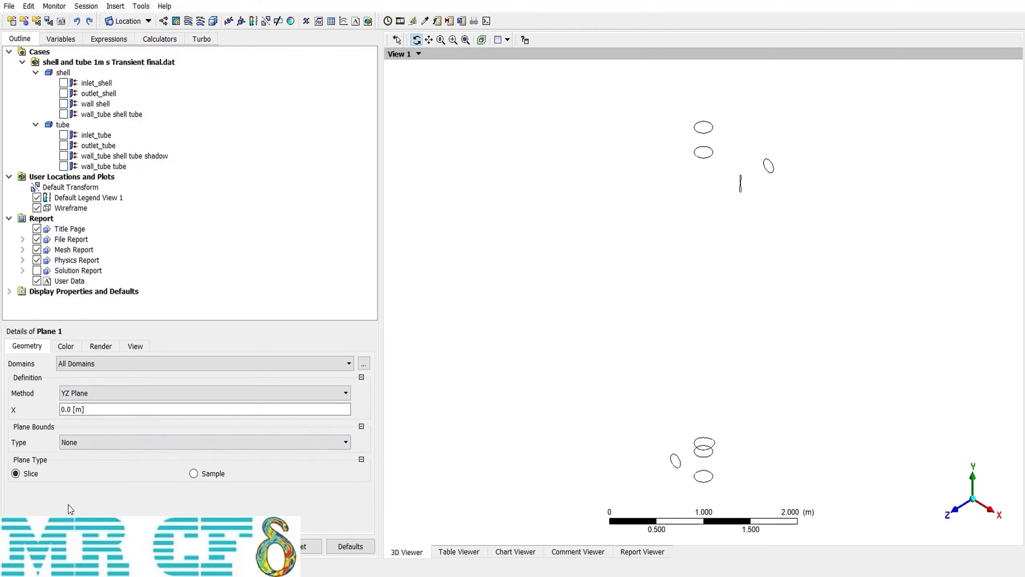
click(262, 546)
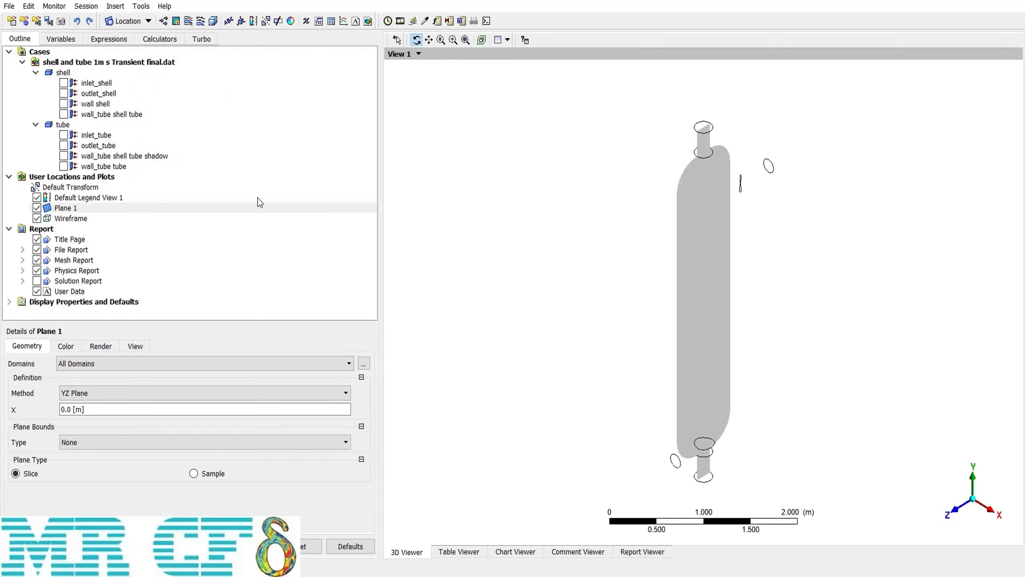
Insert a contour named Contour 1 on Plane 1 with the variable Pressure, apply it, and view it along the X axis
click(177, 21)
click(225, 77)
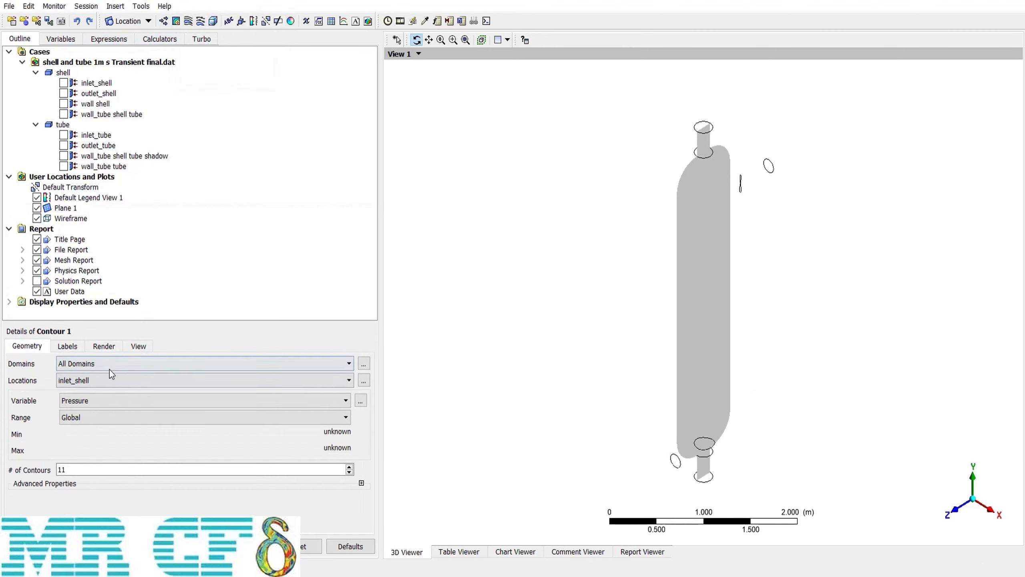
click(101, 381)
click(76, 467)
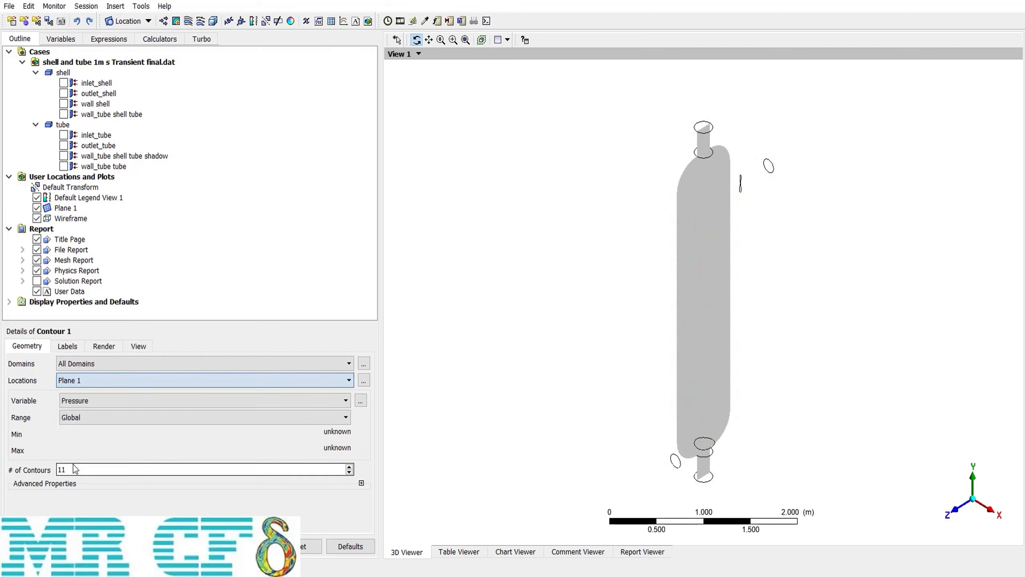
click(80, 400)
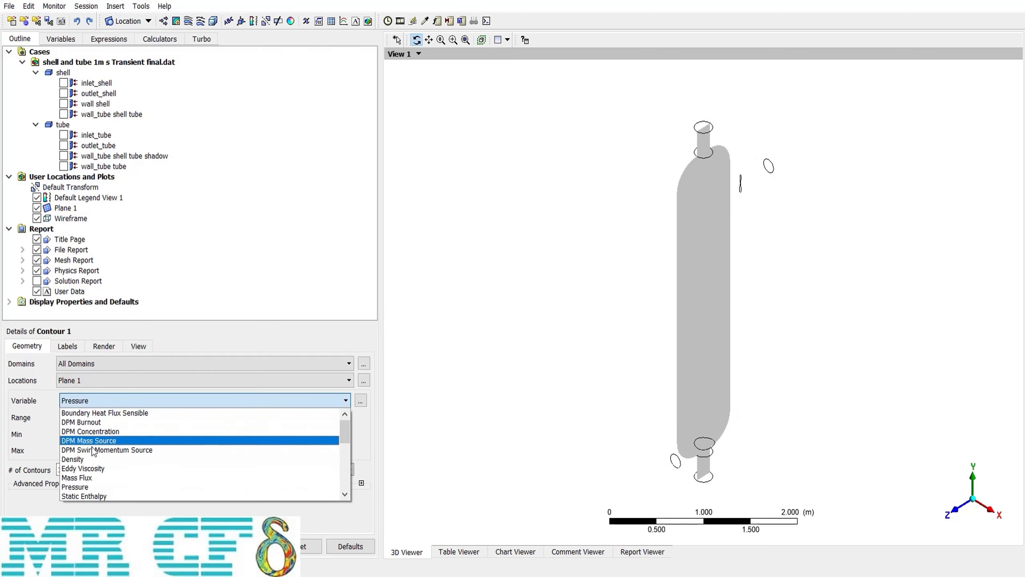
click(87, 486)
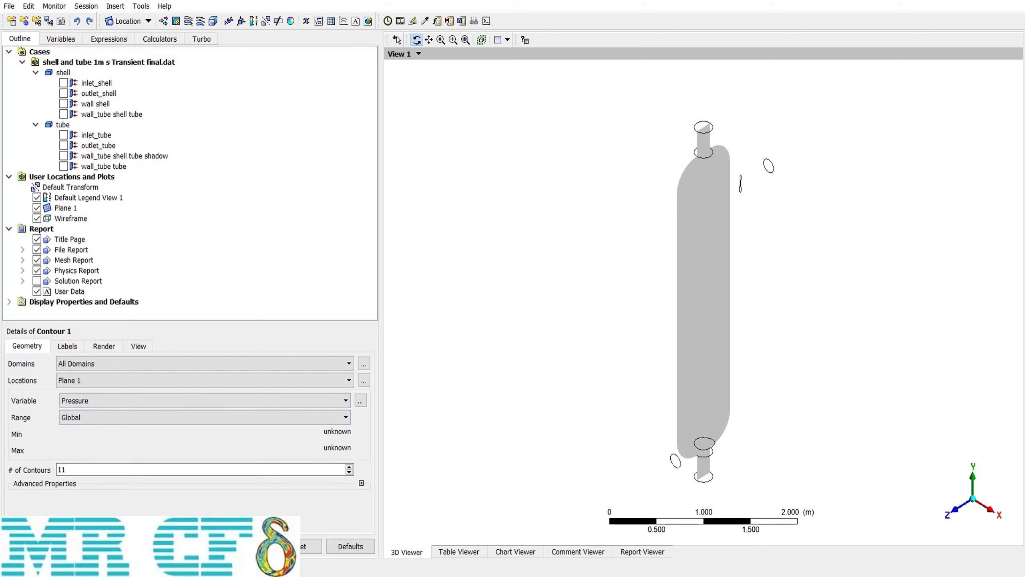
click(30, 546)
click(991, 513)
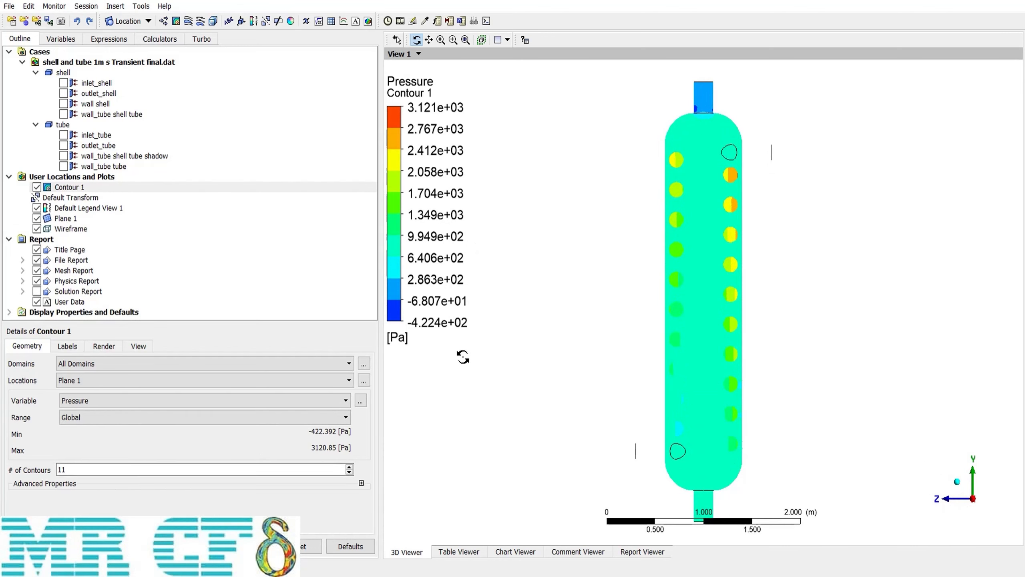
Insert a polyline location named Polyline 1
click(127, 22)
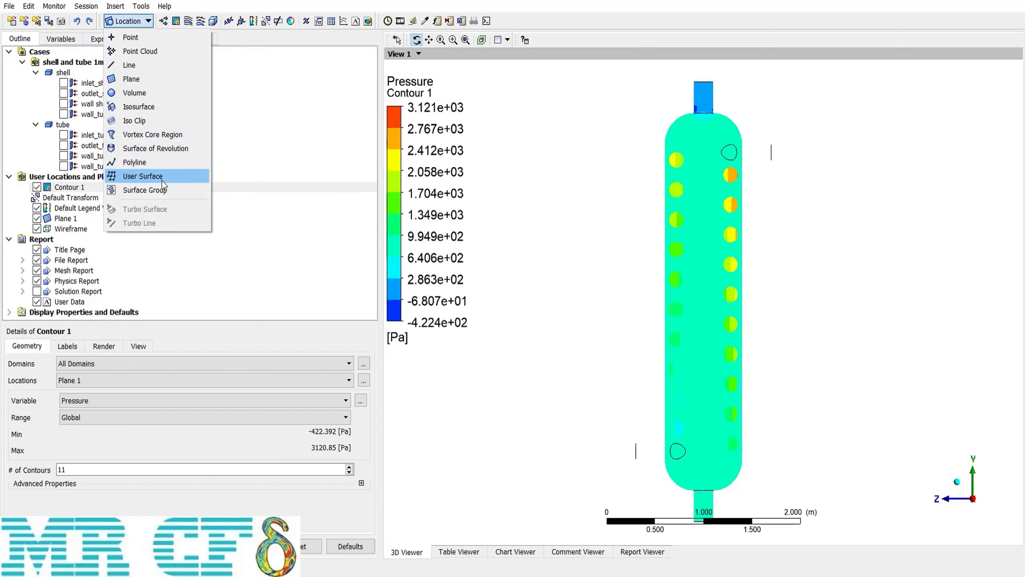
click(120, 164)
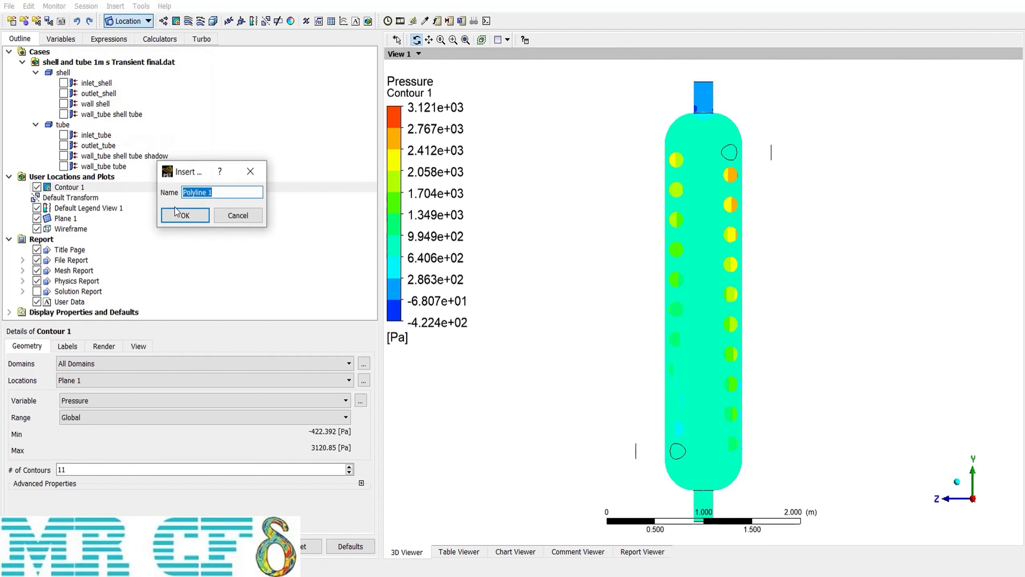
click(183, 215)
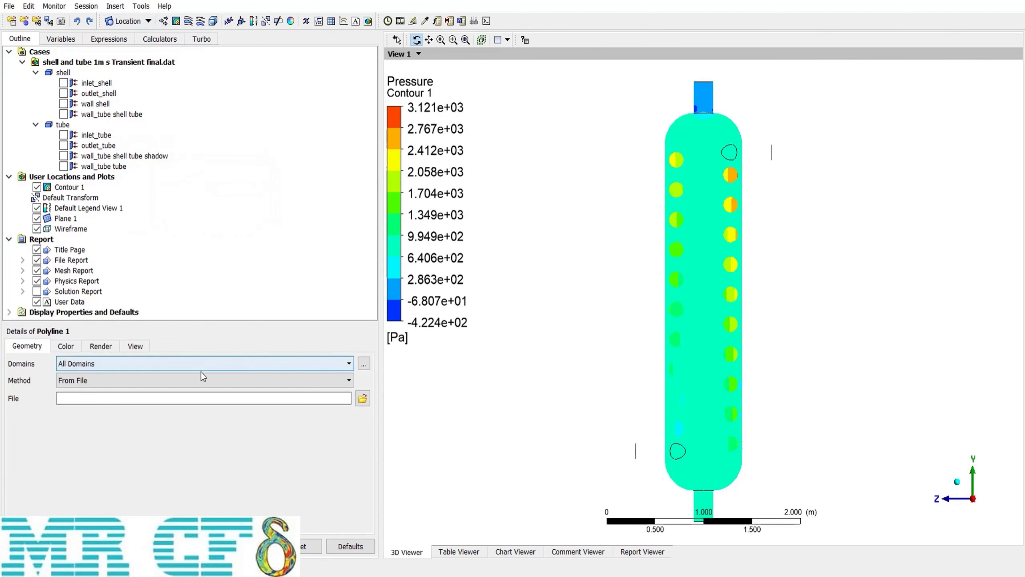
Examine the polyline's definition methods and the CSV import dialog of the From File method
click(113, 383)
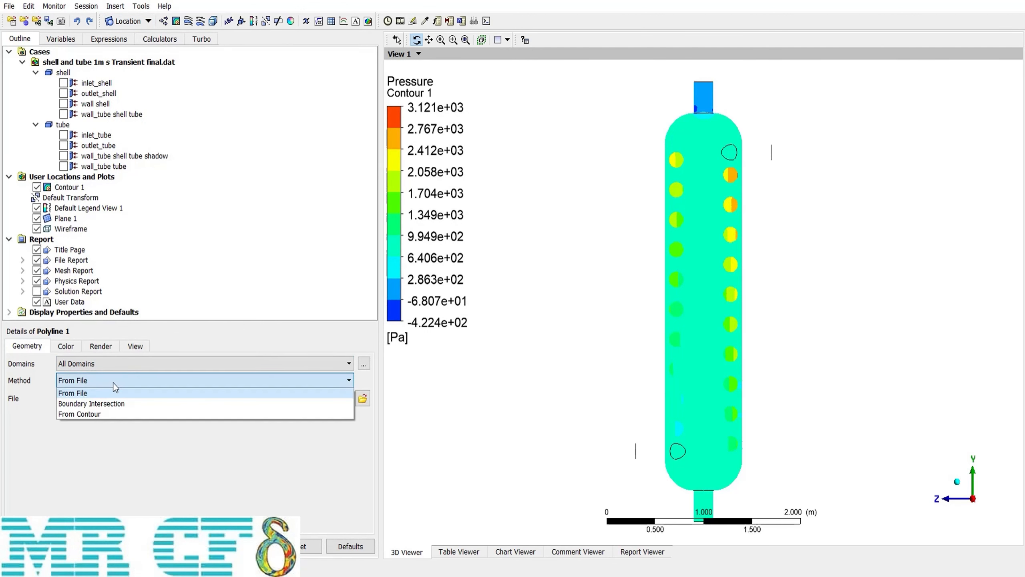
click(113, 383)
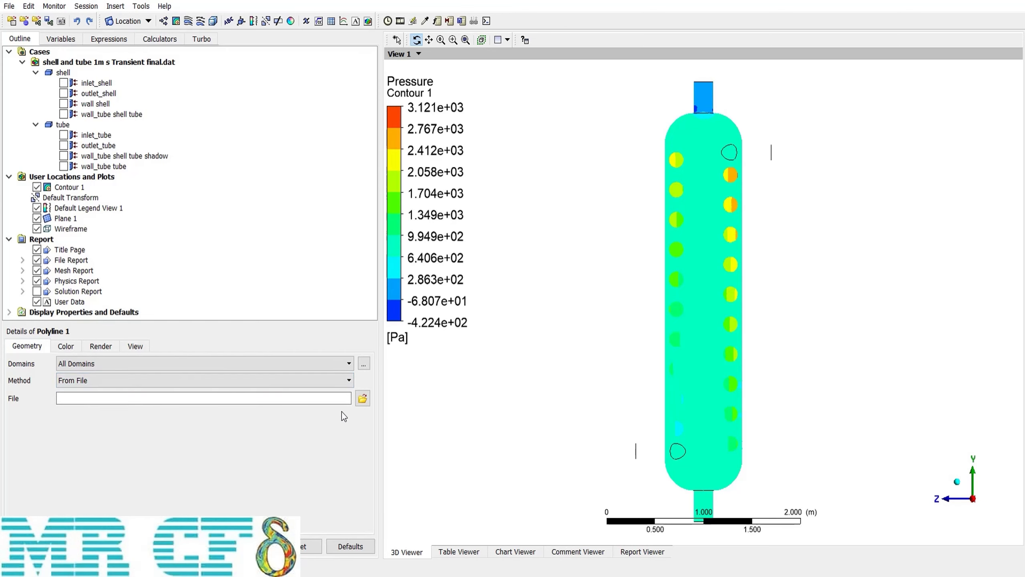
click(363, 398)
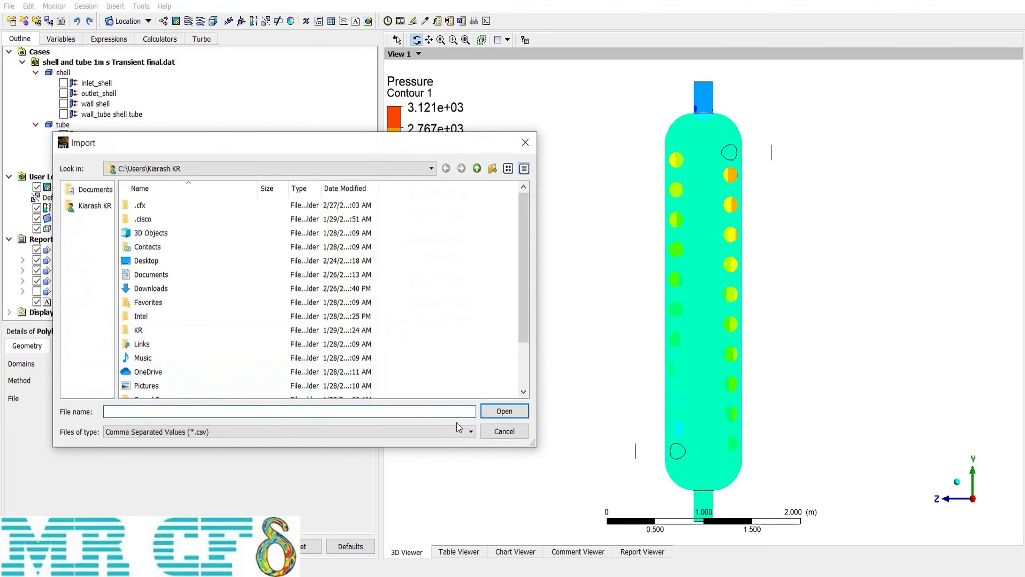
click(496, 433)
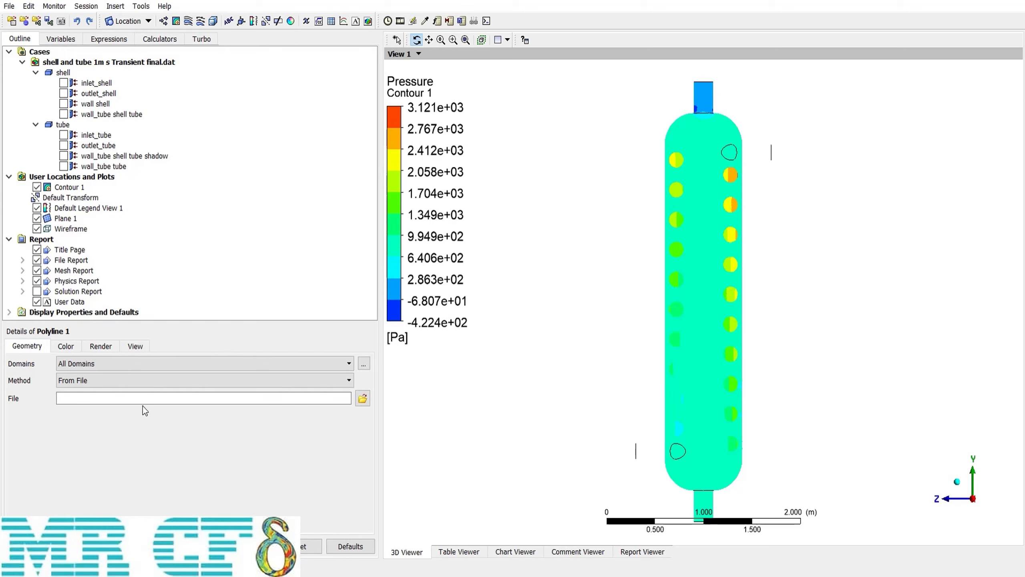
Define Polyline 1 by Boundary Intersection of wall_tube shell tube with Plane 1, and apply it
click(101, 382)
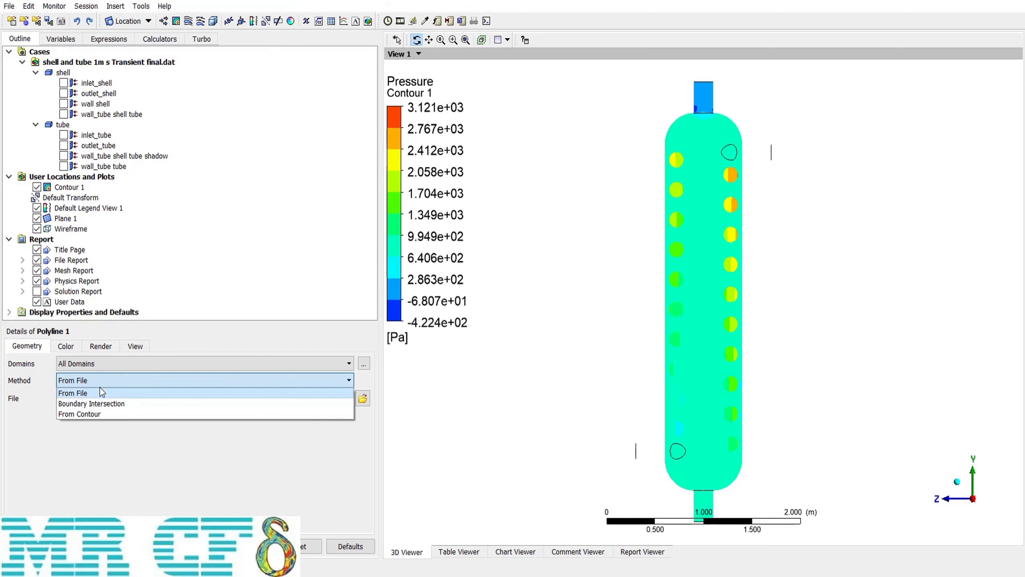
click(75, 403)
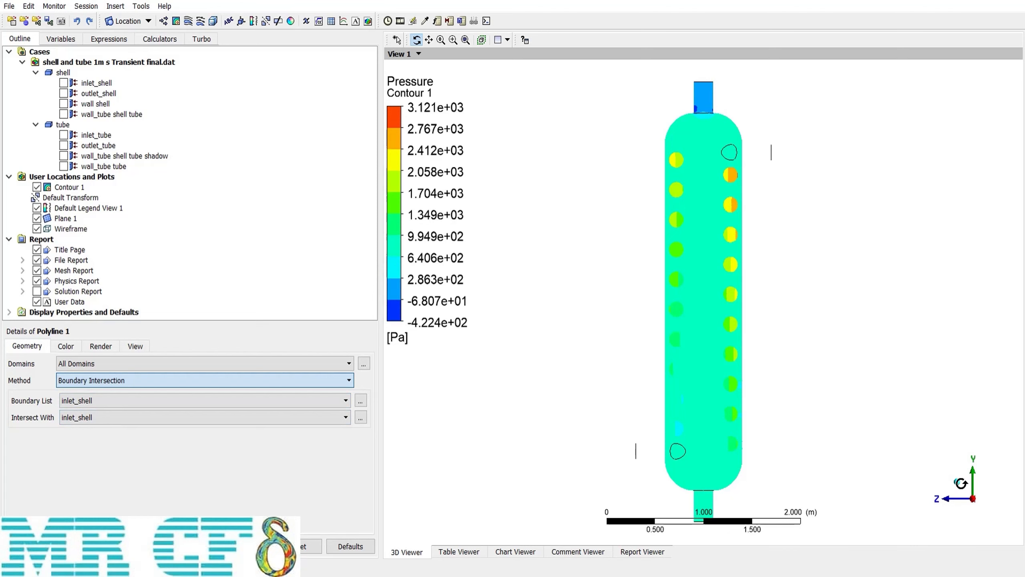
drag(887, 480, 925, 468)
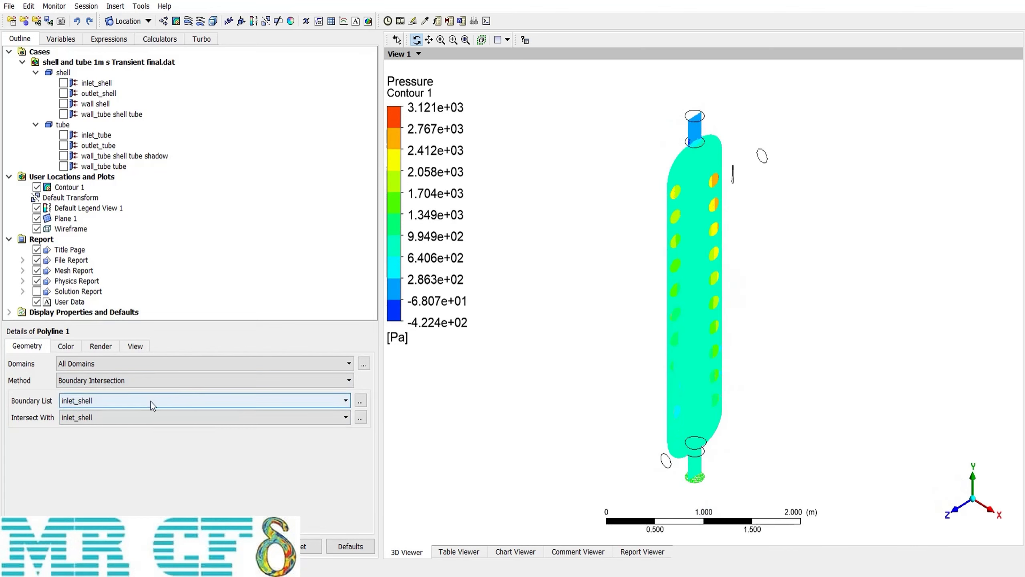
click(88, 406)
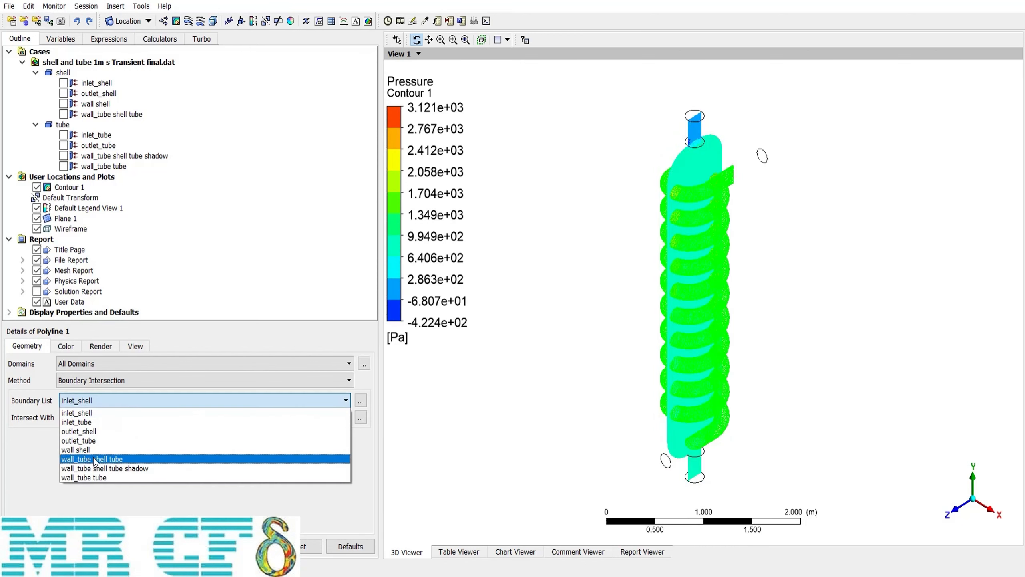
click(94, 459)
click(88, 418)
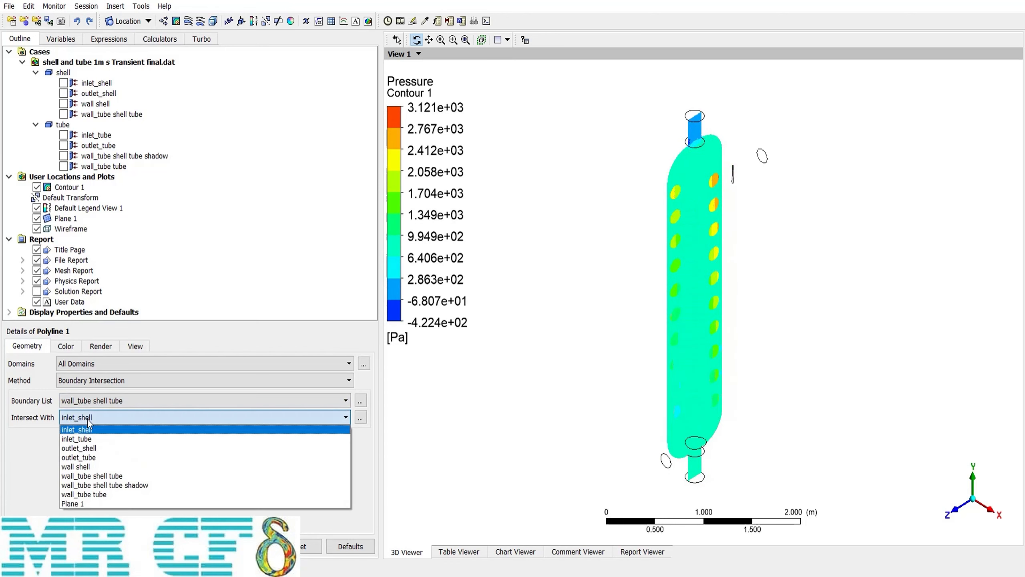
click(82, 503)
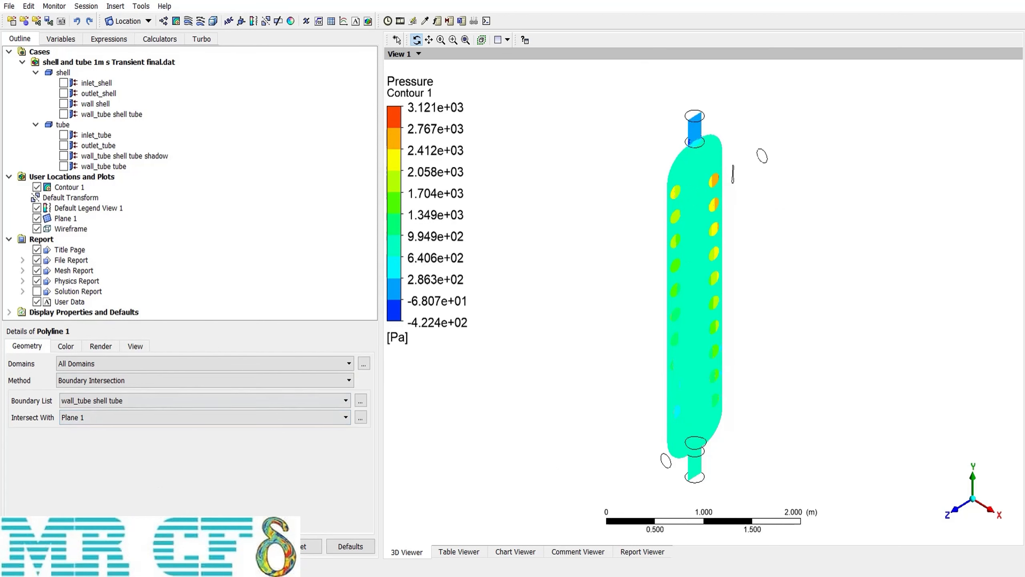
click(30, 546)
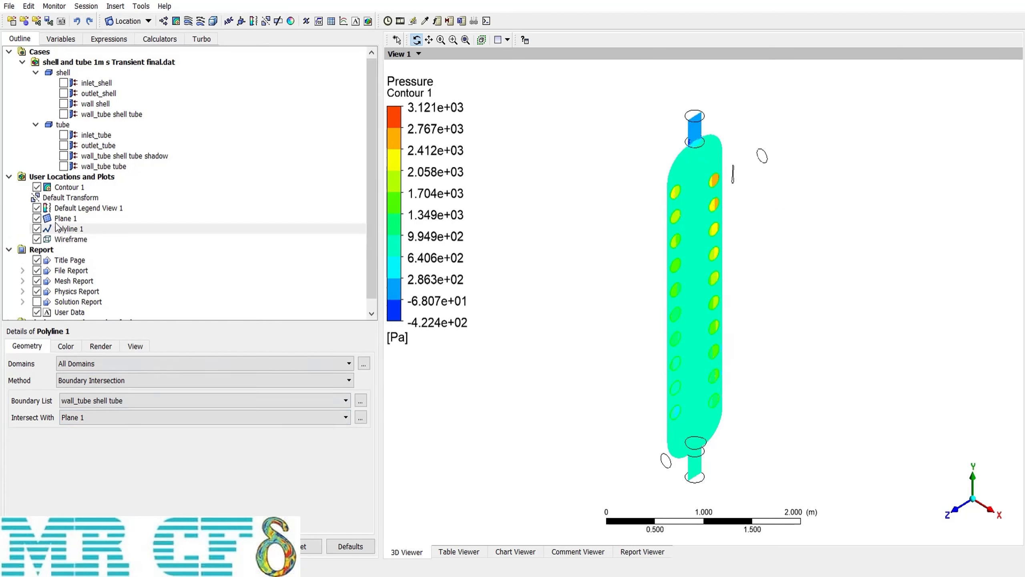
Hide Plane 1 and Contour 1, and inspect Polyline 1 along the X axis and in isometric view
click(37, 224)
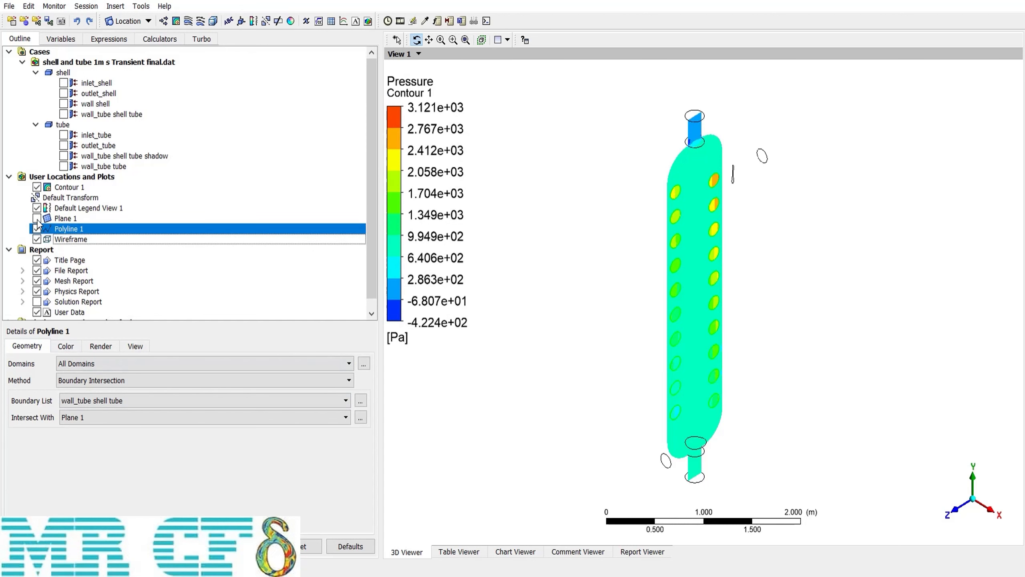
click(37, 187)
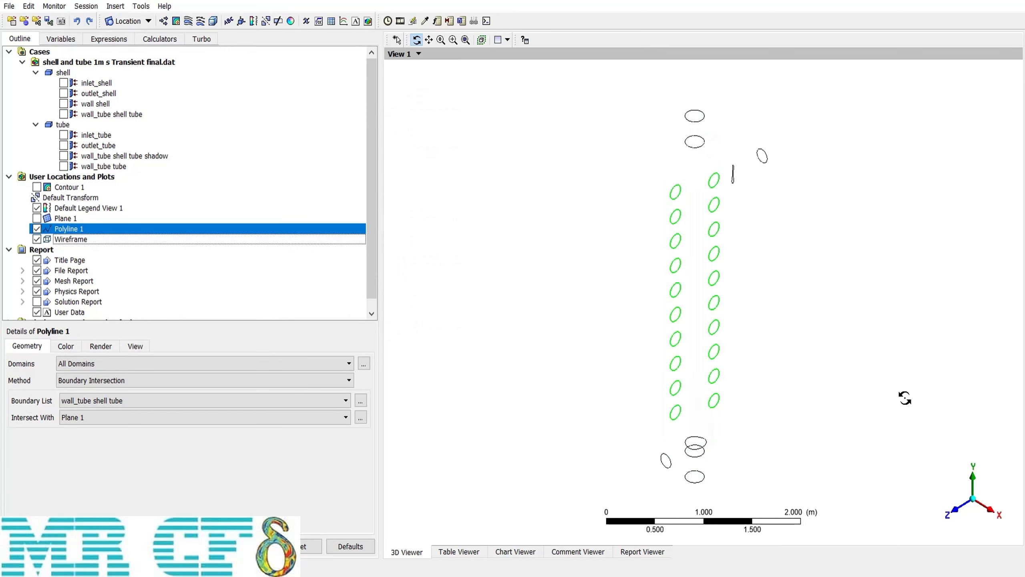
click(993, 510)
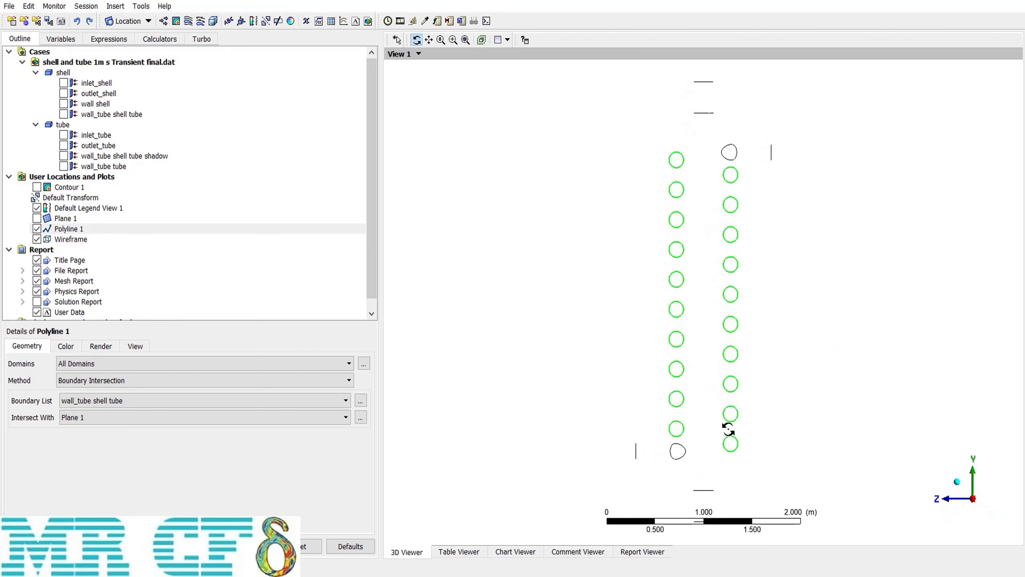
click(955, 482)
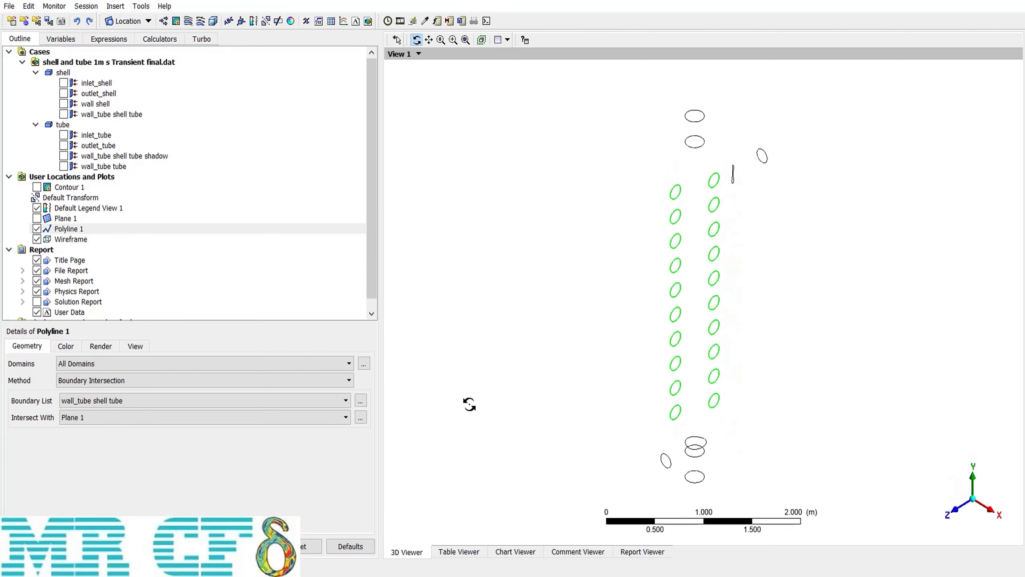
Show Contour 1 again and switch Polyline 1's method to From Contour
click(127, 380)
click(102, 413)
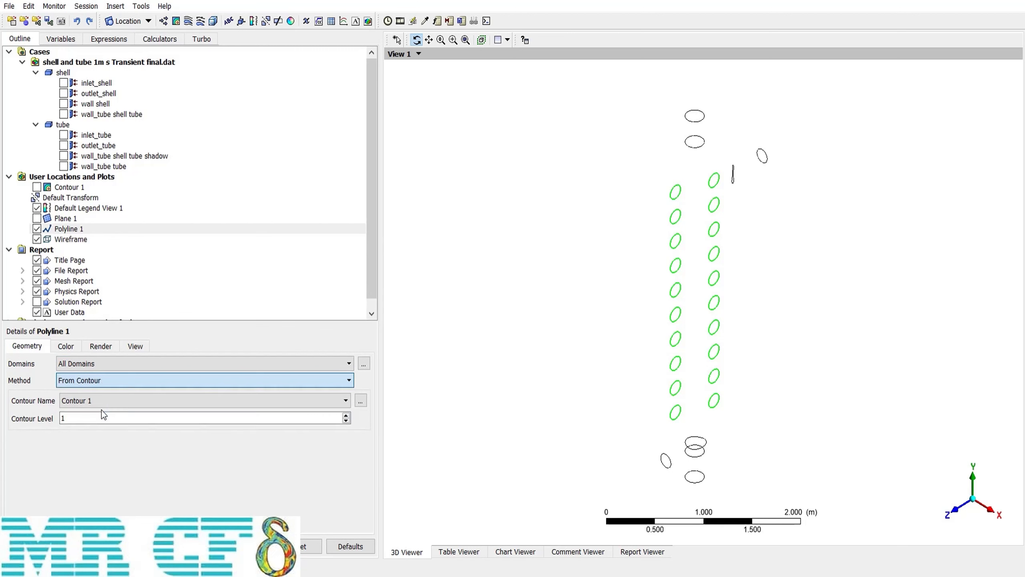
click(37, 187)
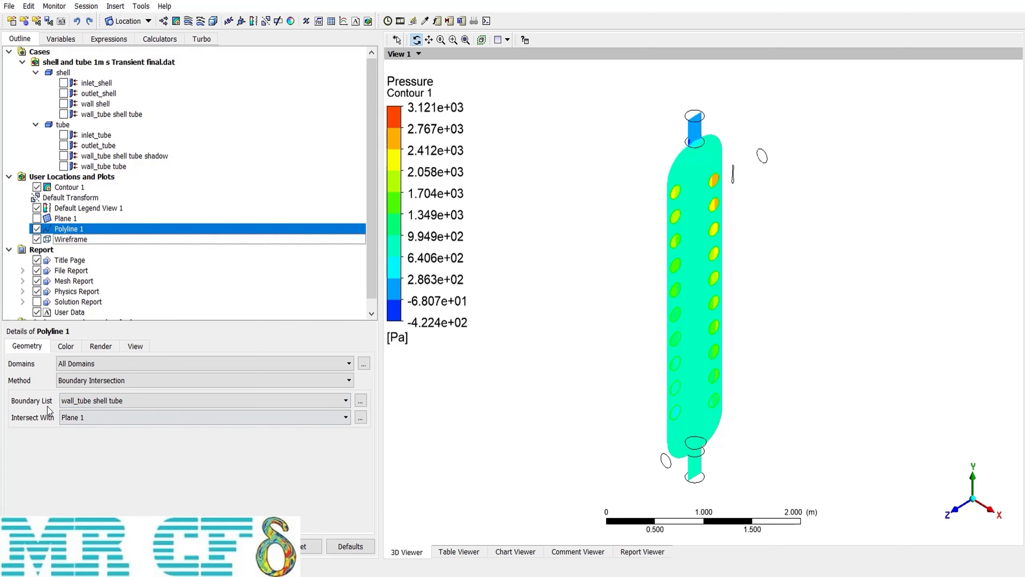
click(81, 383)
click(81, 414)
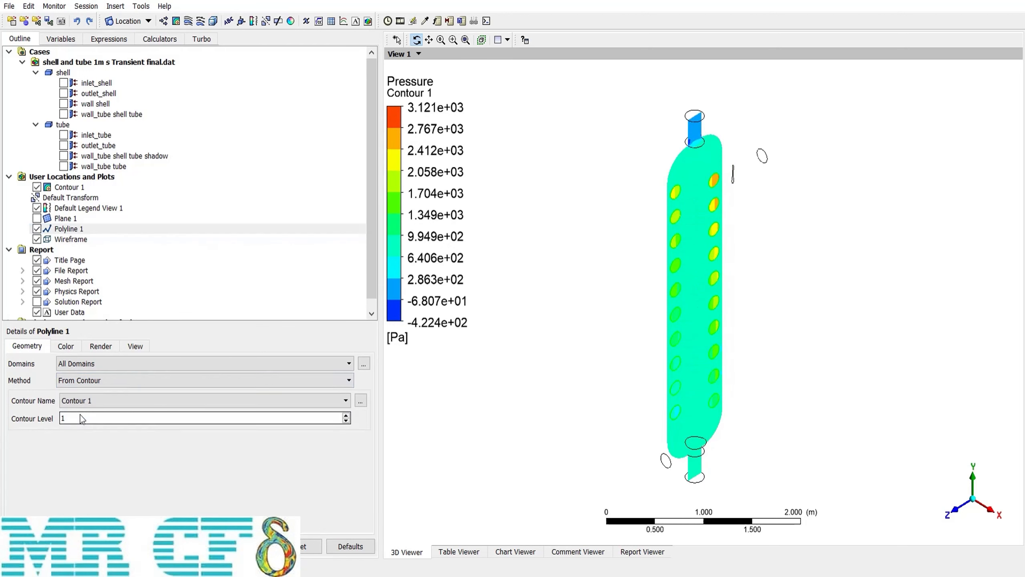
Base Polyline 1 on Contour 1 with contour level 4, and apply it
click(87, 400)
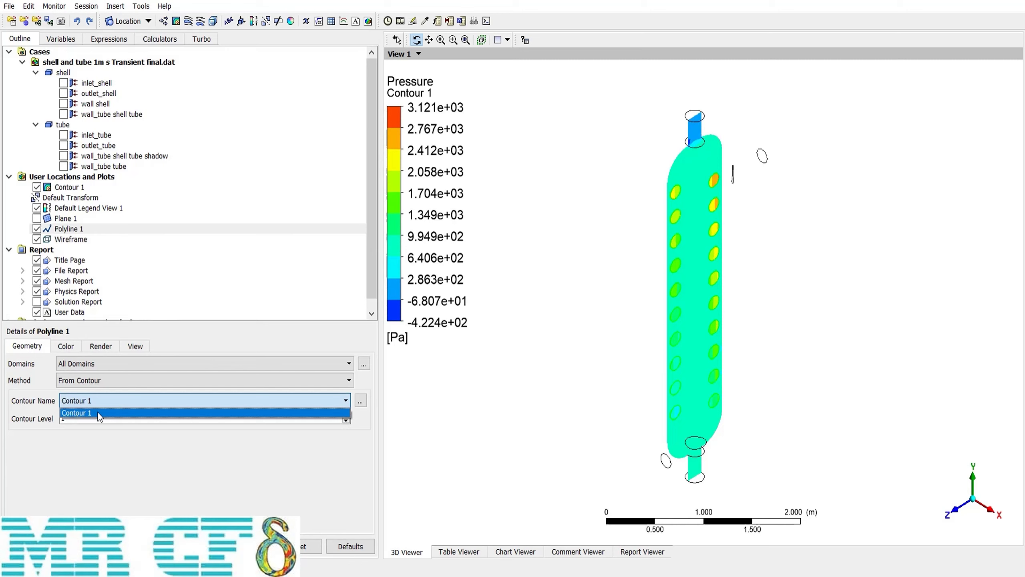
click(98, 412)
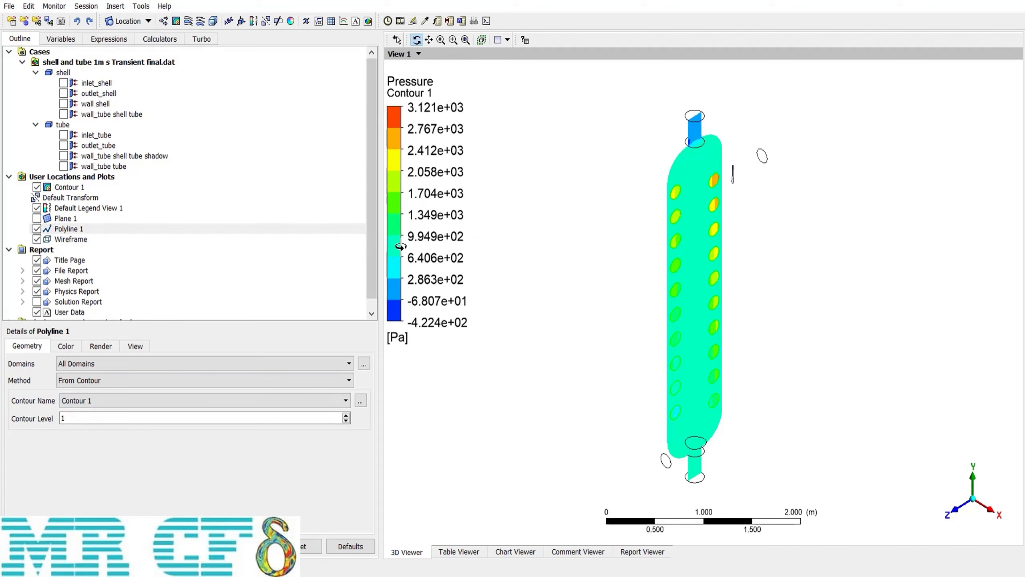
click(70, 418)
key(BackSpace)
text(4)
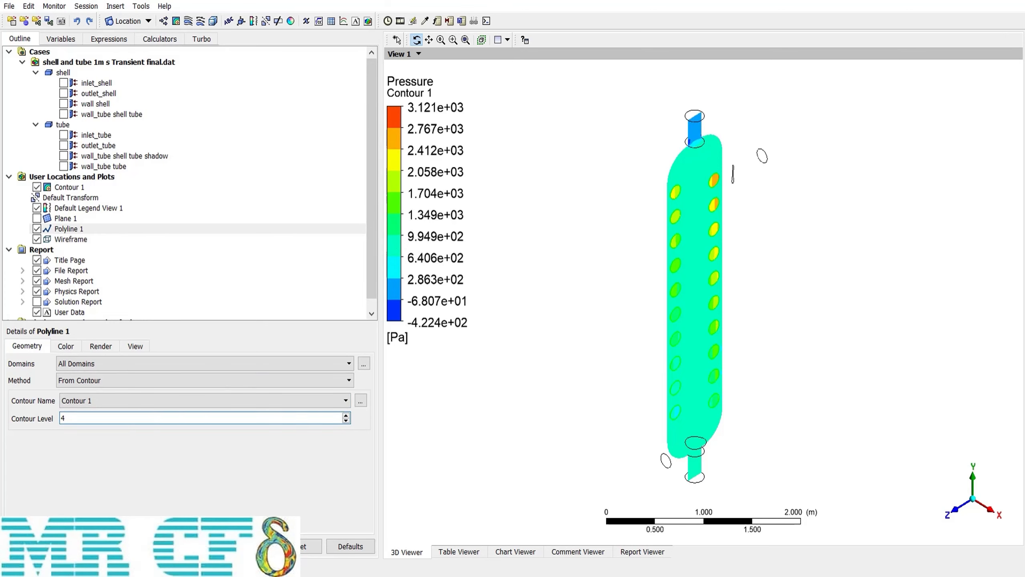
key(Return)
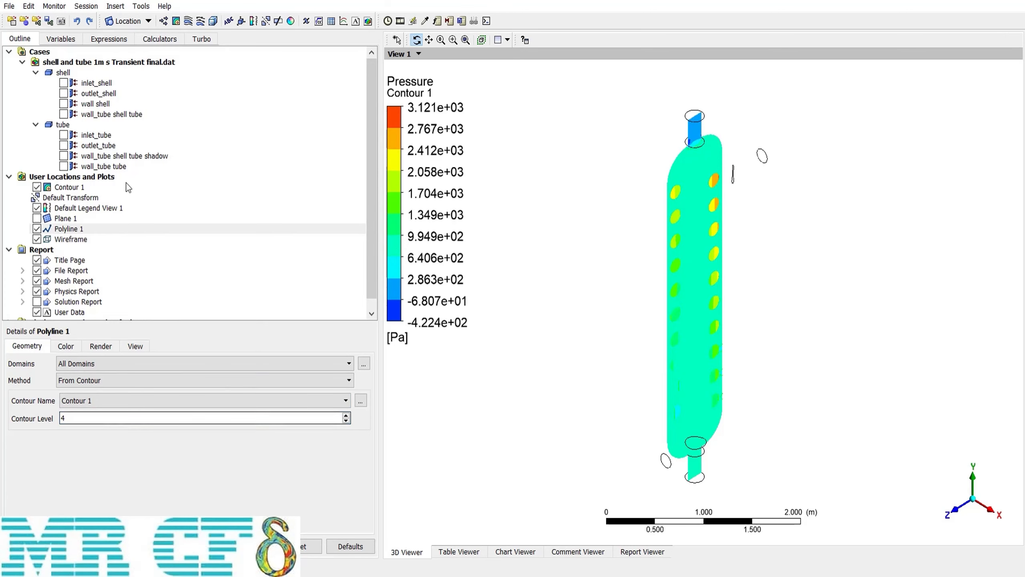
Hide Contour 1, set Polyline 1's contour level to 8, and apply it
click(36, 187)
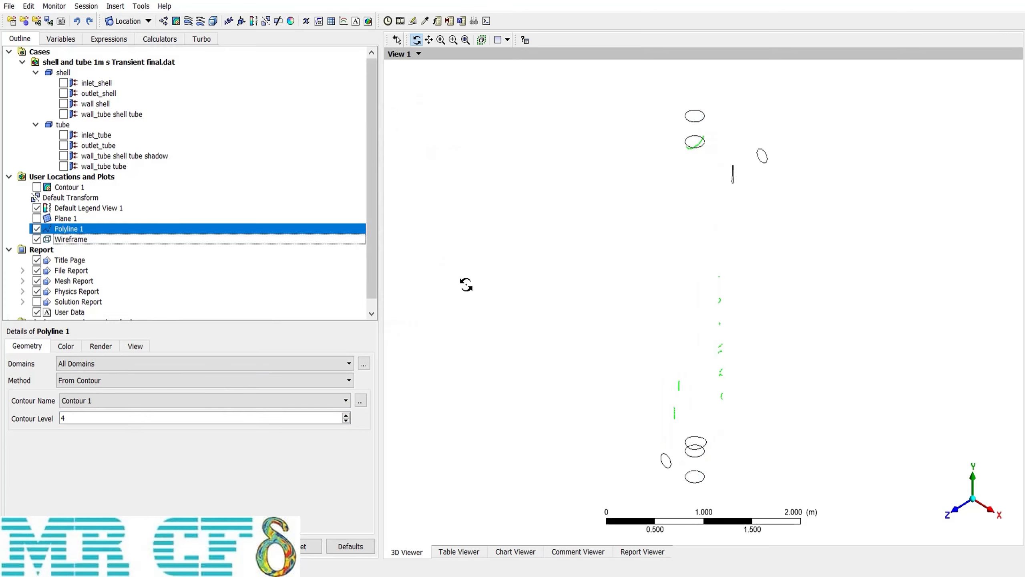
drag(466, 285, 786, 403)
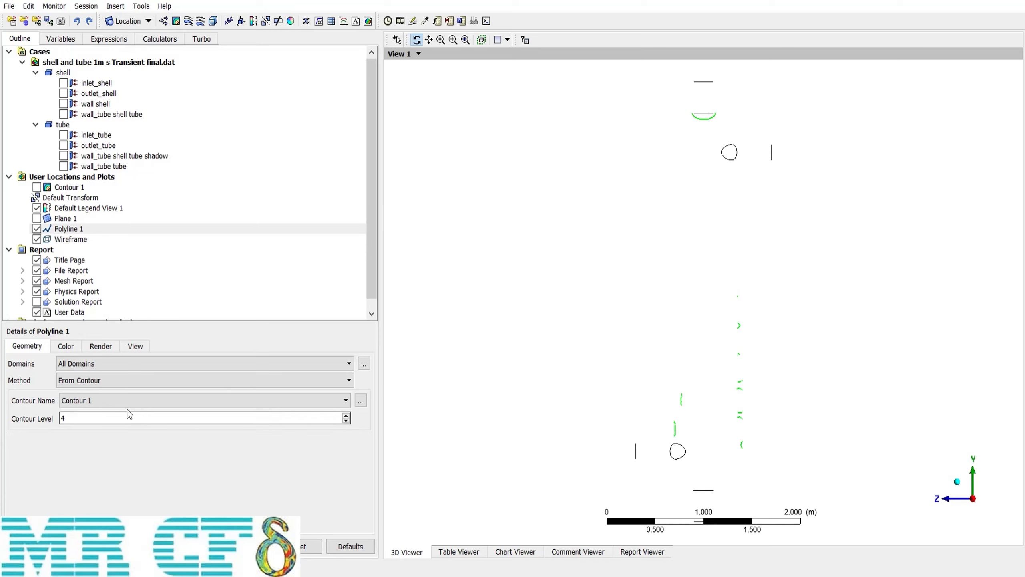
text(8)
key(Return)
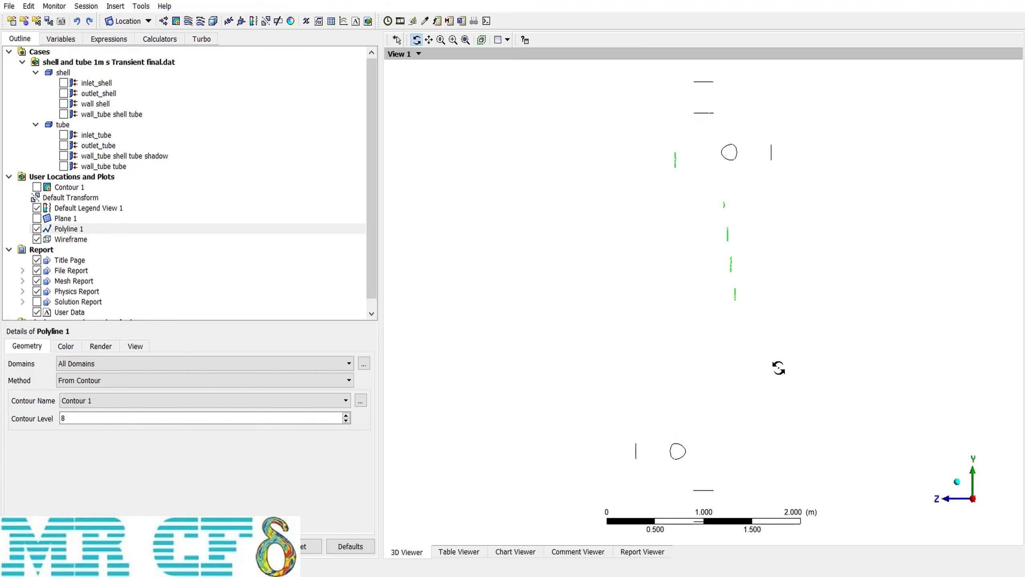
click(957, 483)
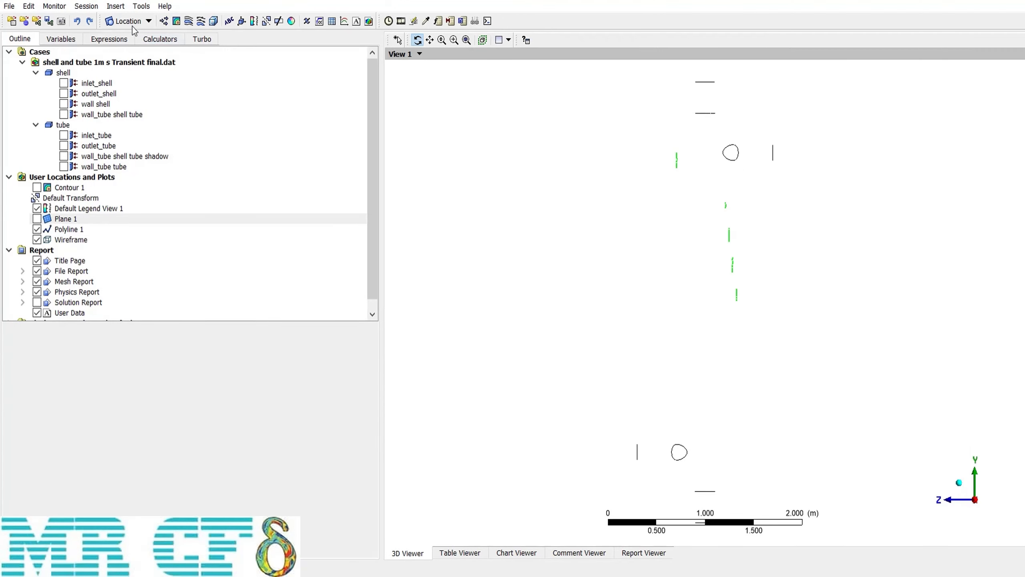
Insert a user surface location with the default name User Surface 1
click(131, 22)
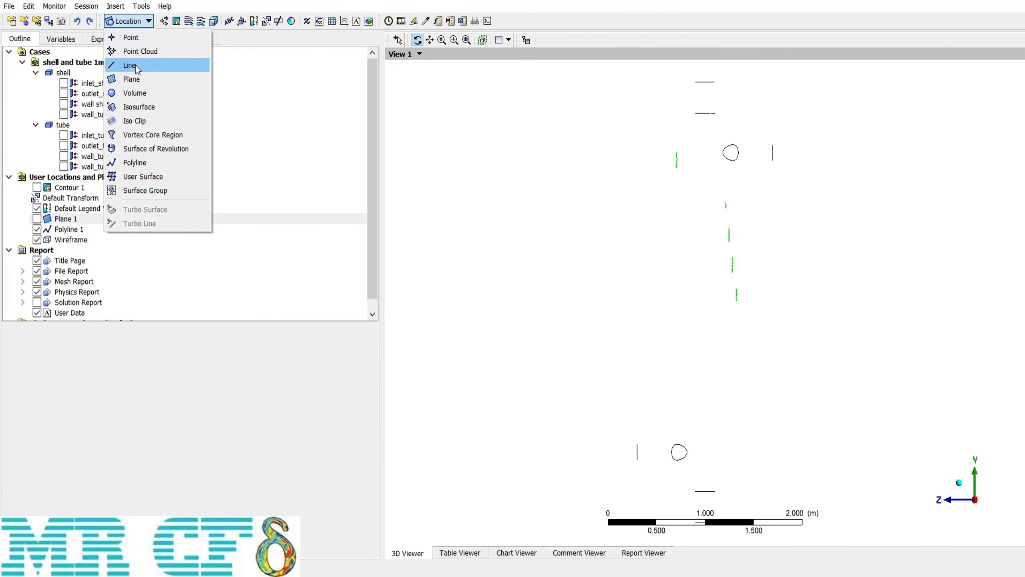
click(164, 176)
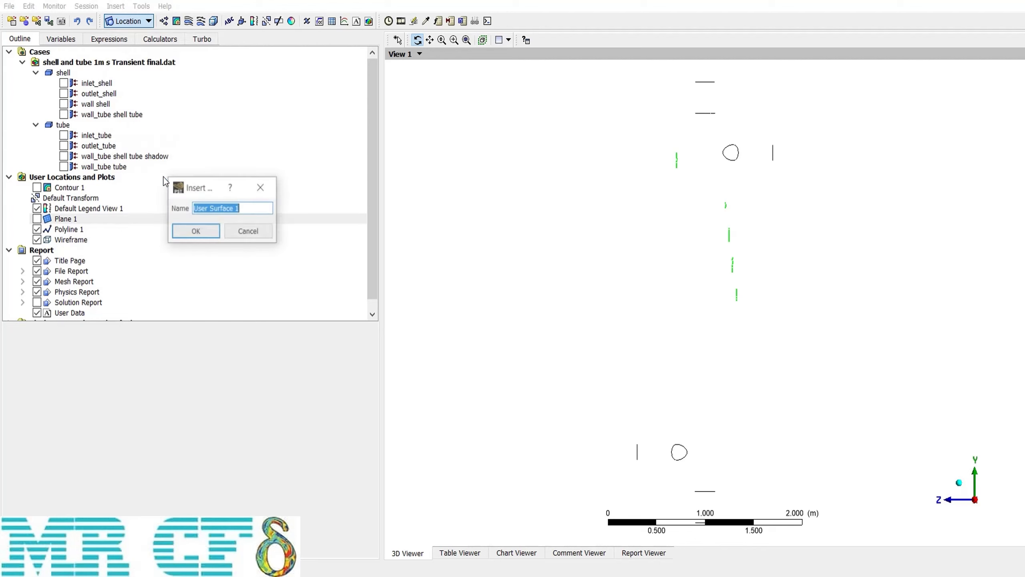
click(197, 232)
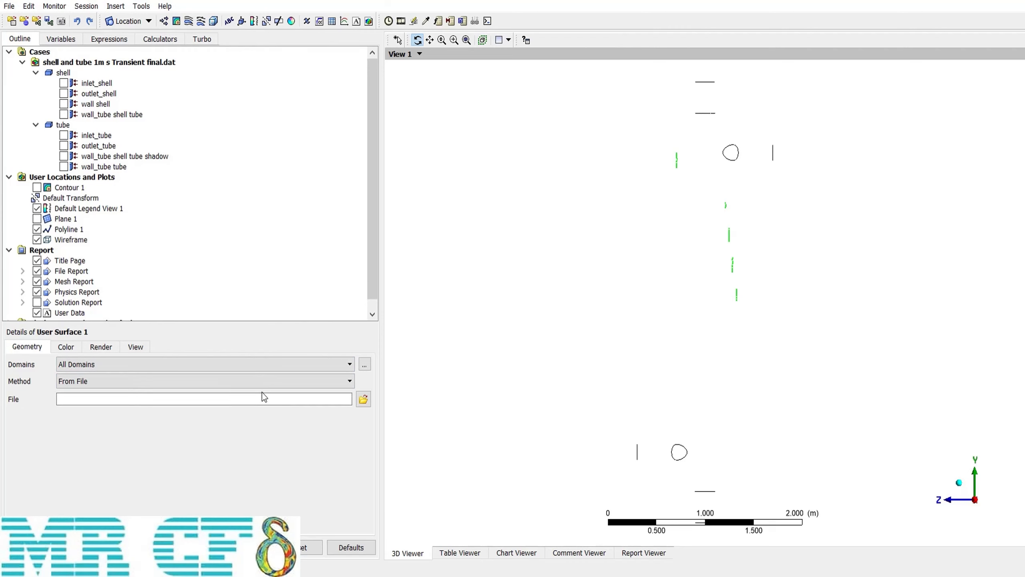
Define User Surface 1 by Boundary Intersection of wall_tube shell tube with Plane 1, apply it, and inspect the resulting surface
click(316, 399)
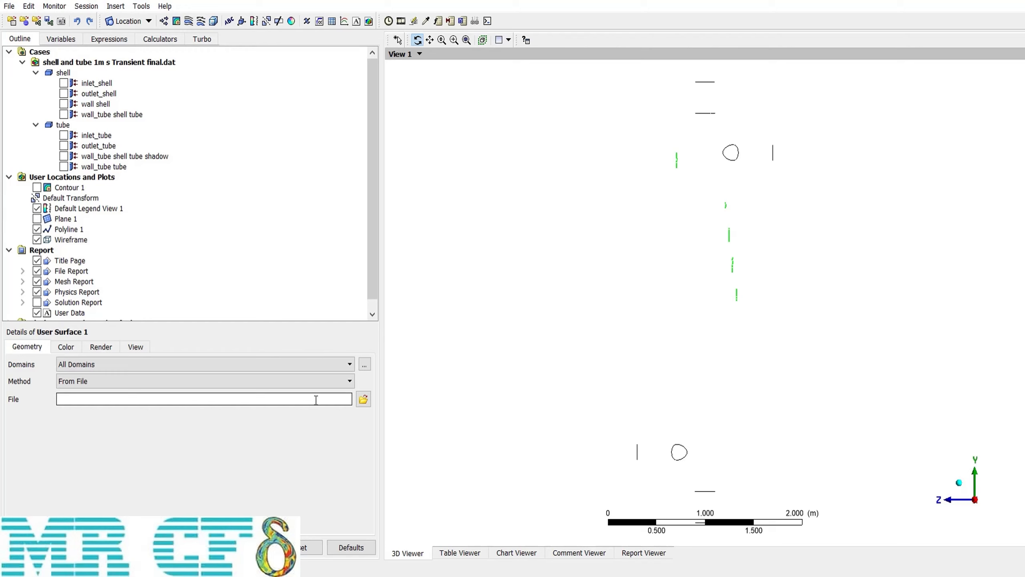
click(303, 383)
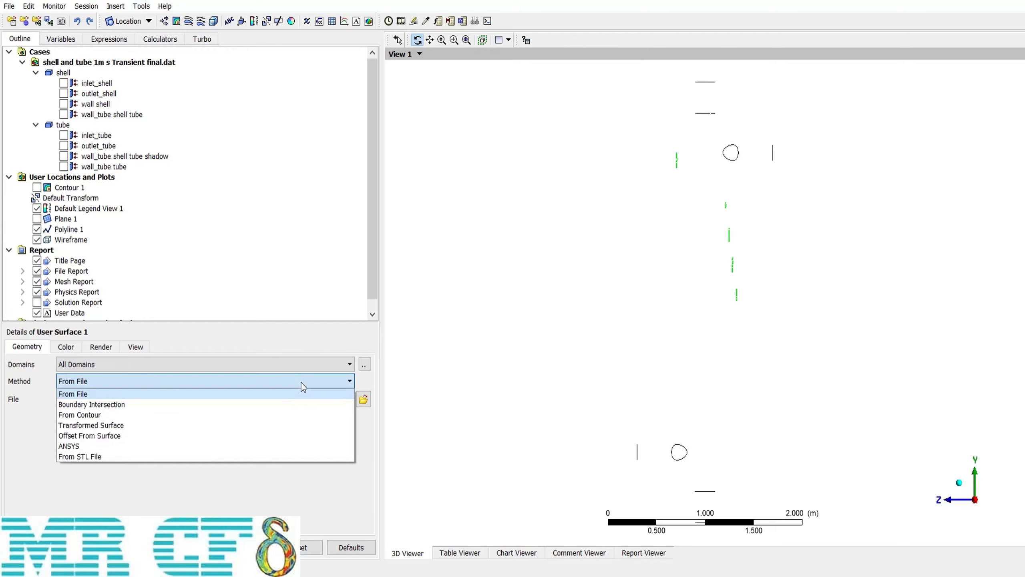
click(141, 405)
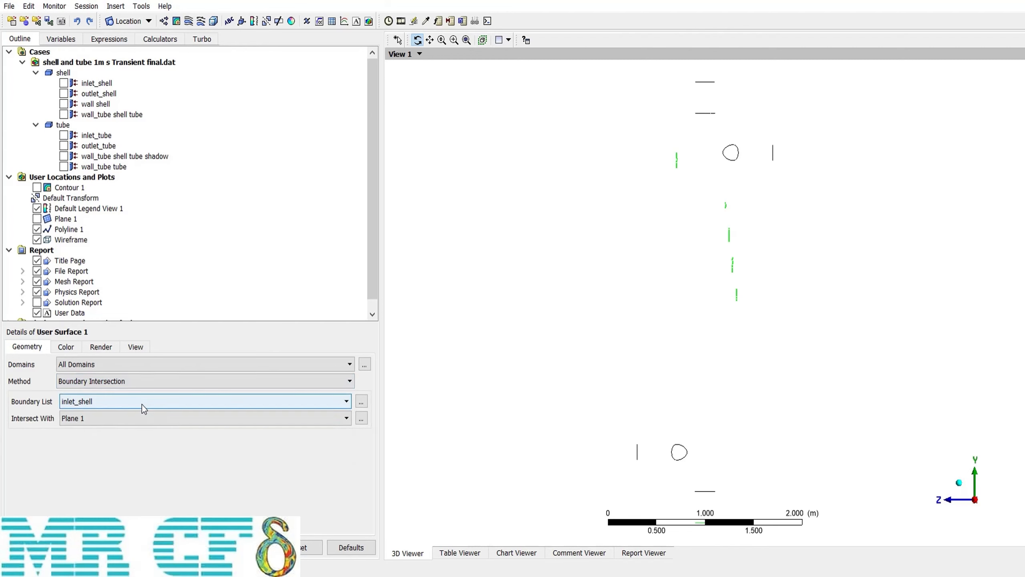
click(142, 405)
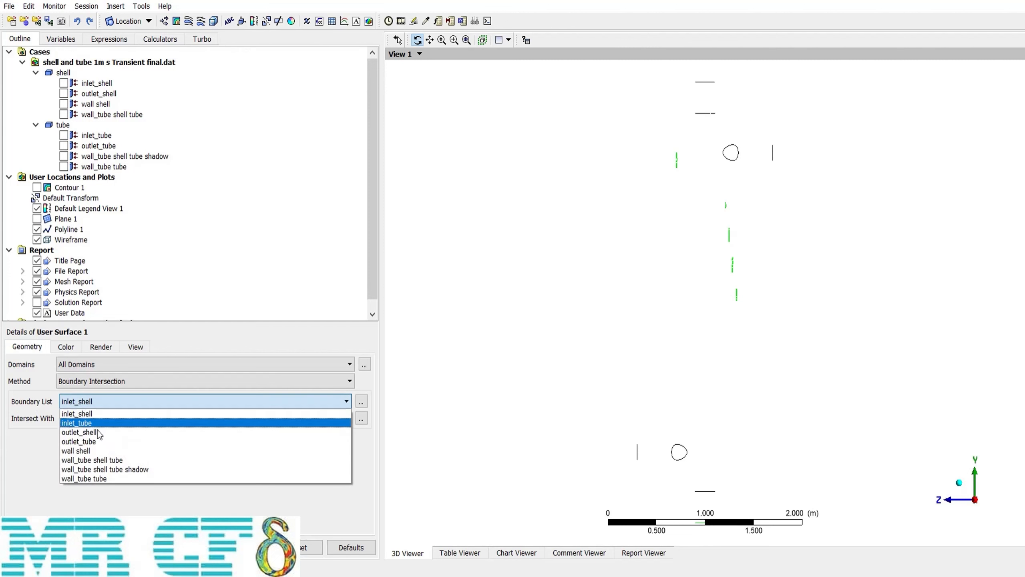
click(97, 461)
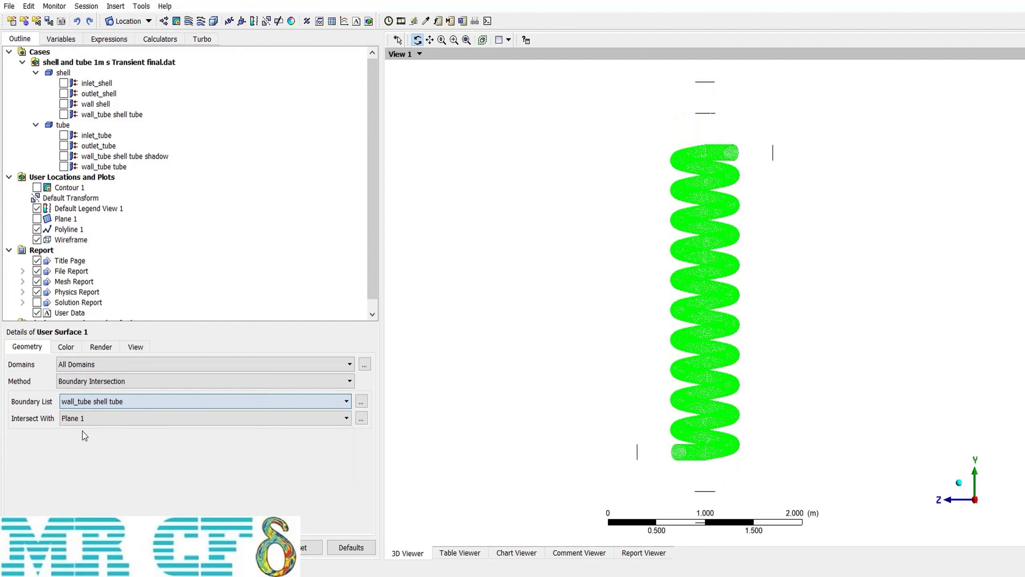
click(29, 547)
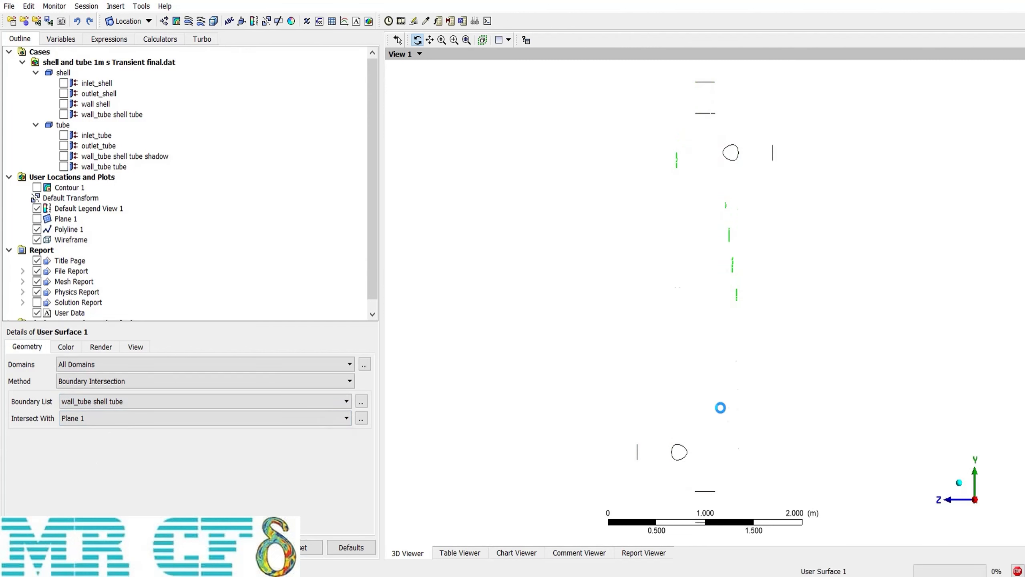
click(962, 484)
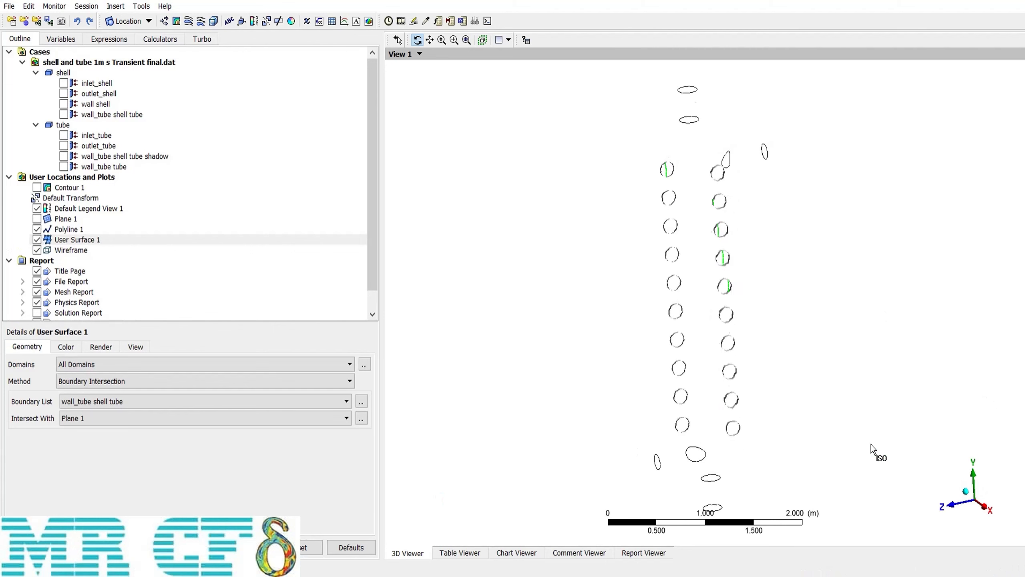
right_drag(632, 160, 765, 301)
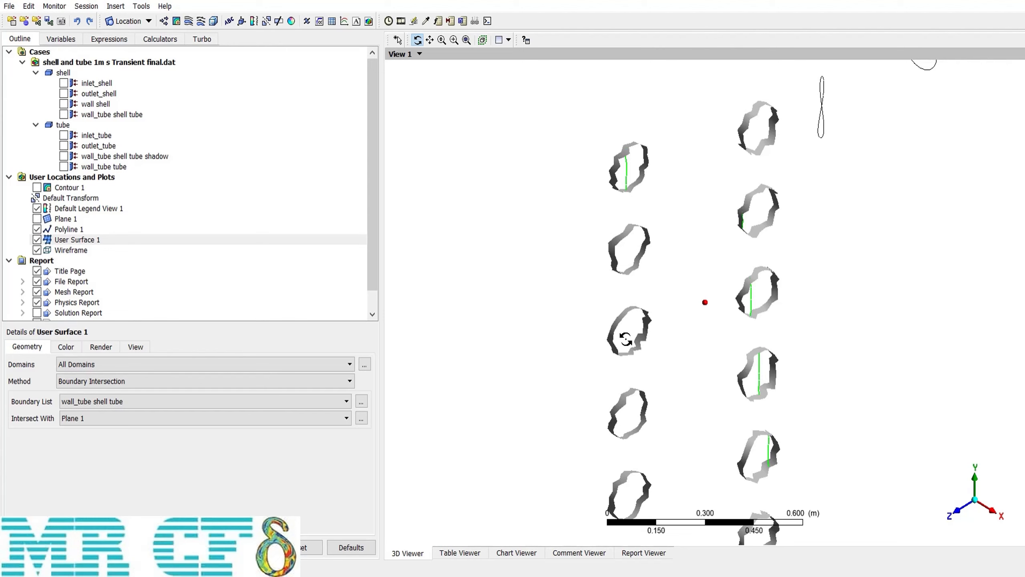
click(975, 500)
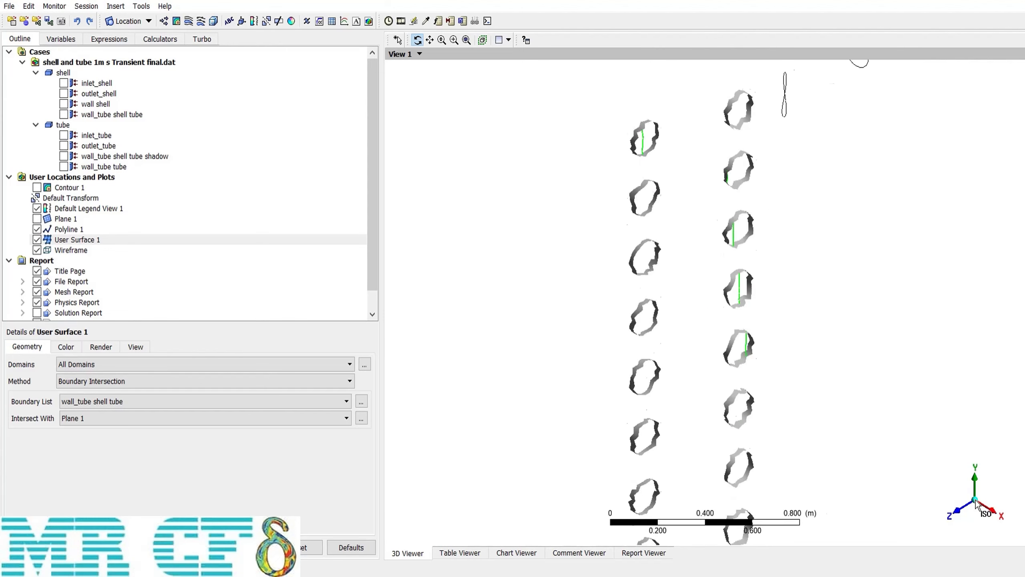
Show Contour 1 again alongside User Surface 1
click(115, 380)
click(109, 414)
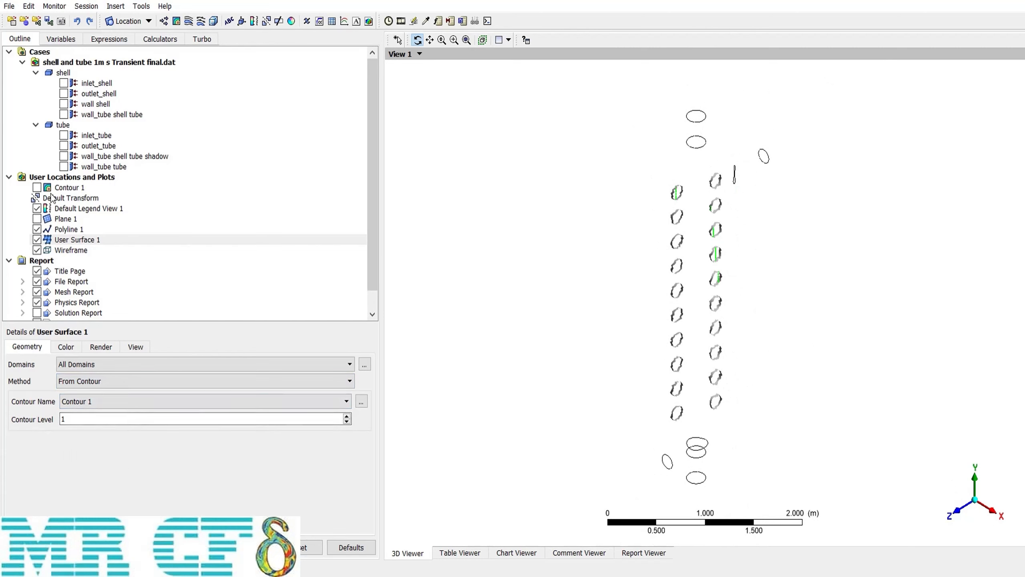
click(37, 188)
click(37, 188)
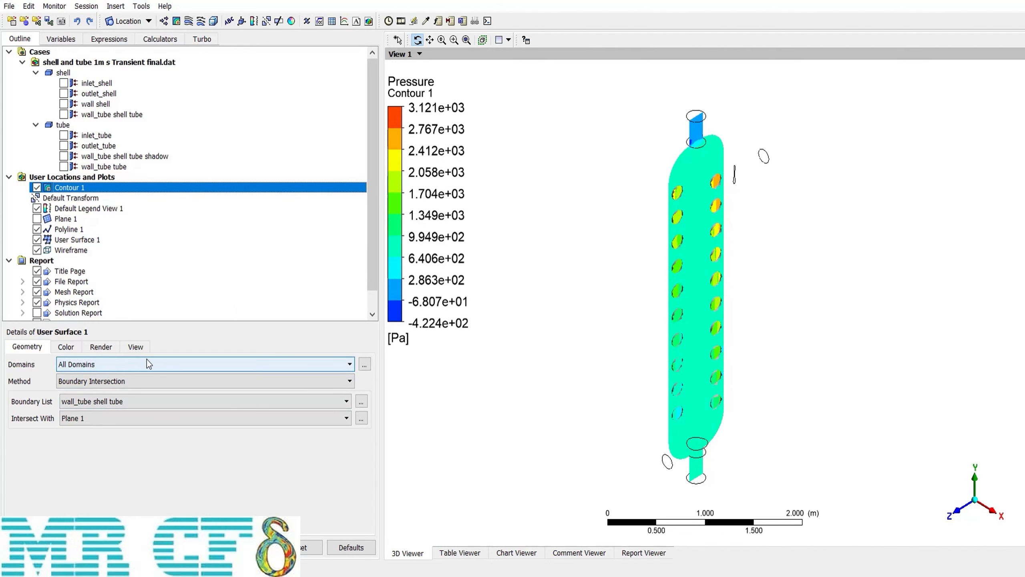
Redefine User Surface 1 From Contour using Contour 1 at contour level 4, apply it, and hide Contour 1
click(78, 382)
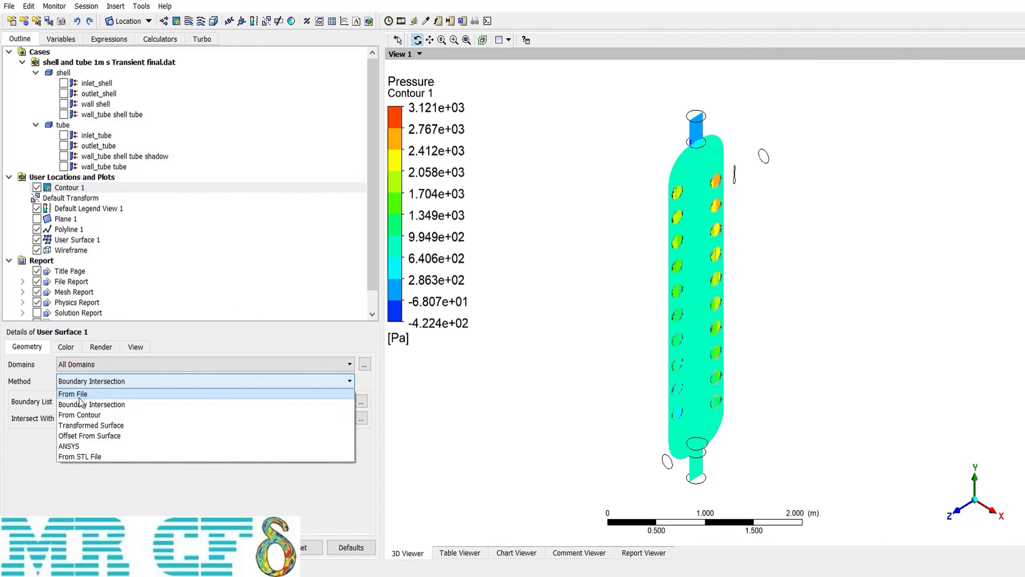
click(119, 413)
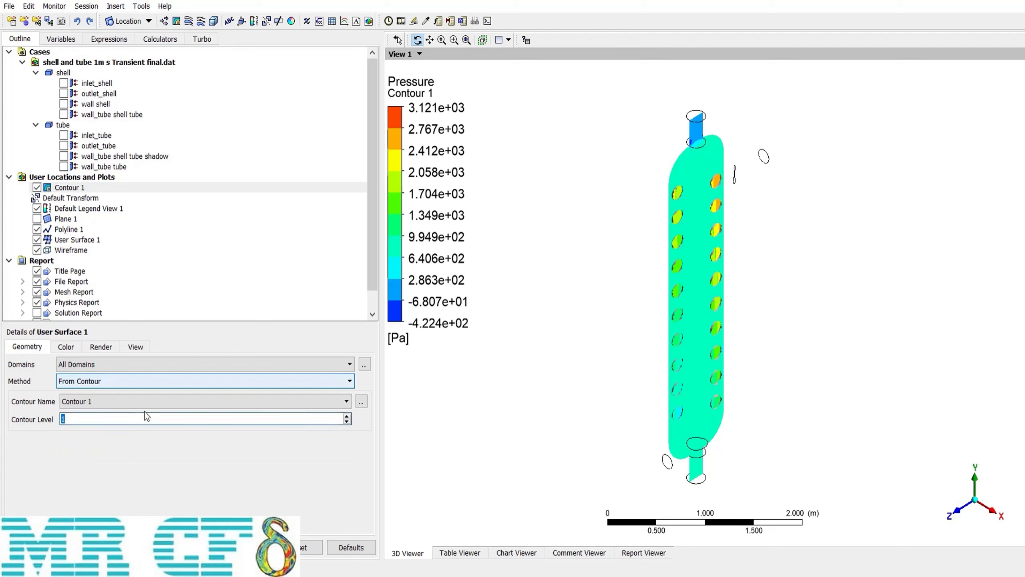
click(29, 548)
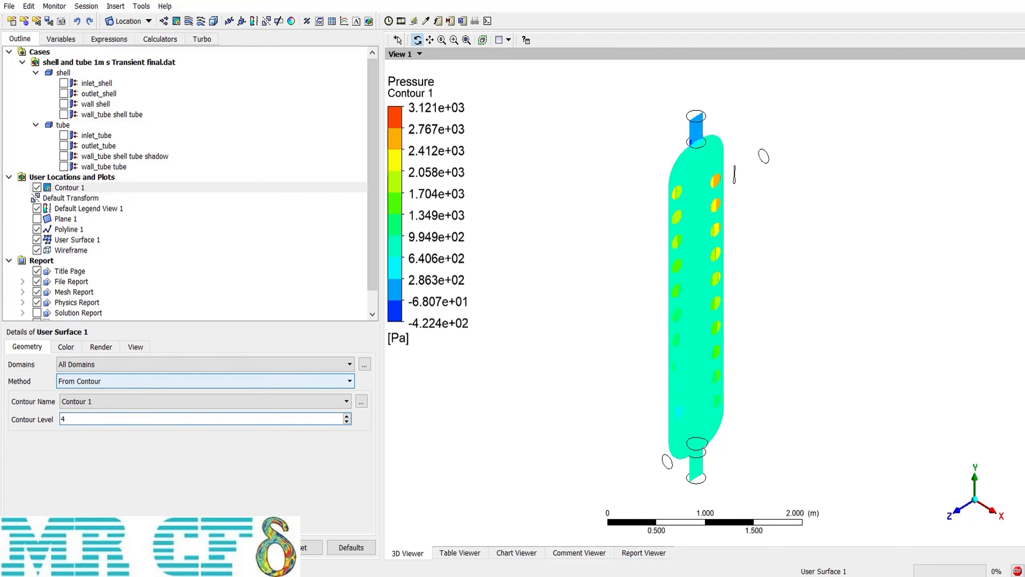
click(37, 188)
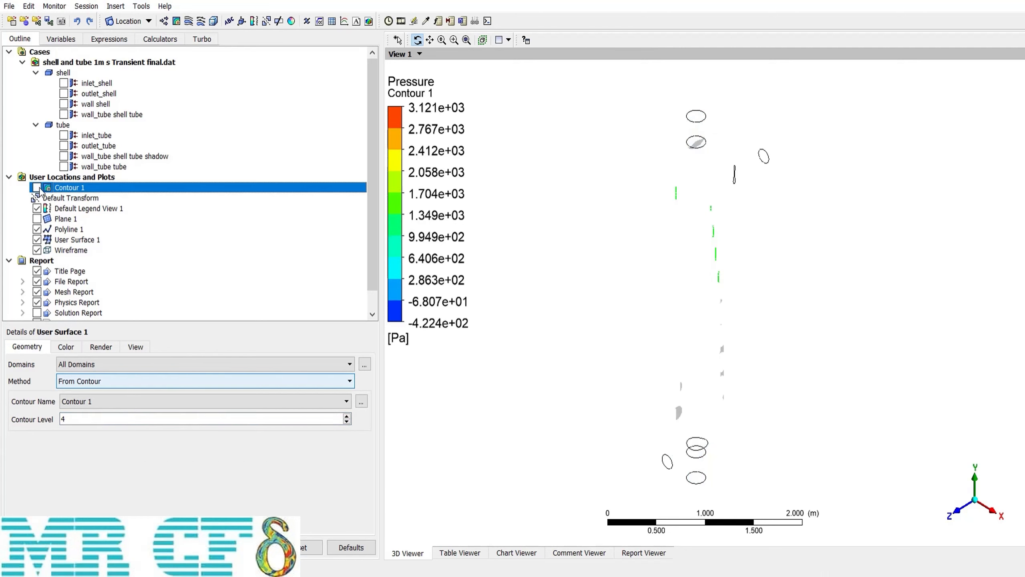
click(995, 510)
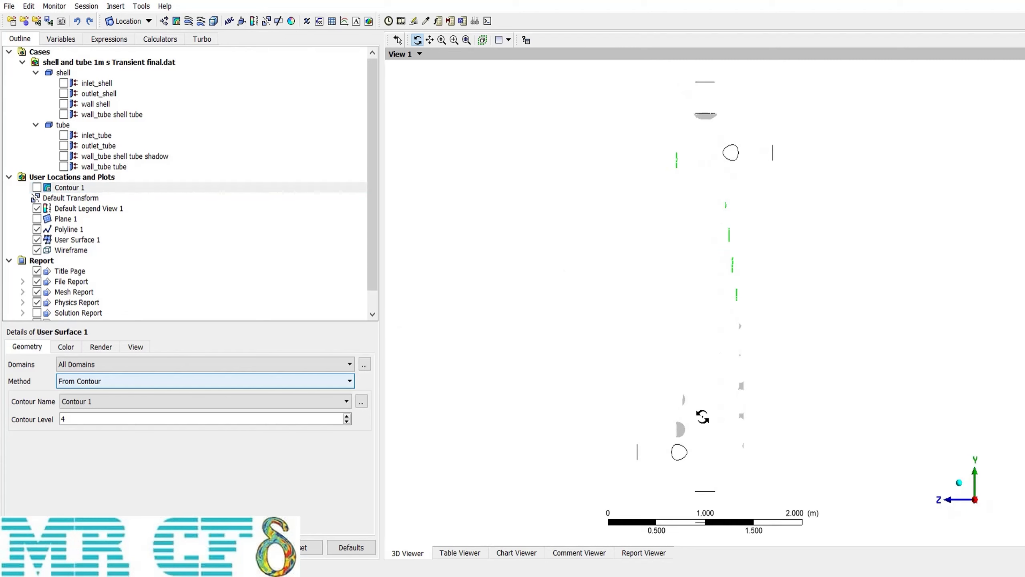
click(111, 383)
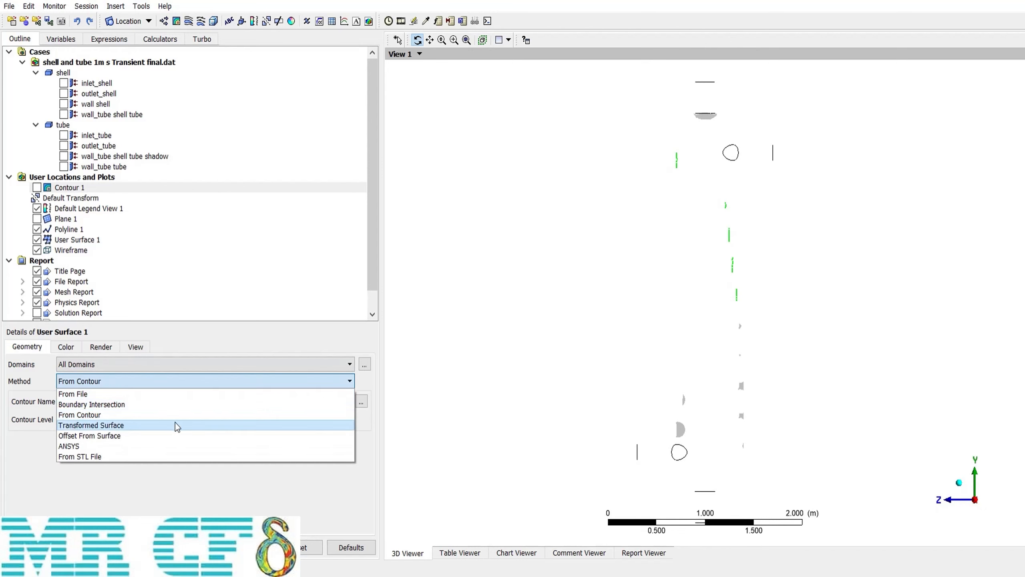
click(125, 427)
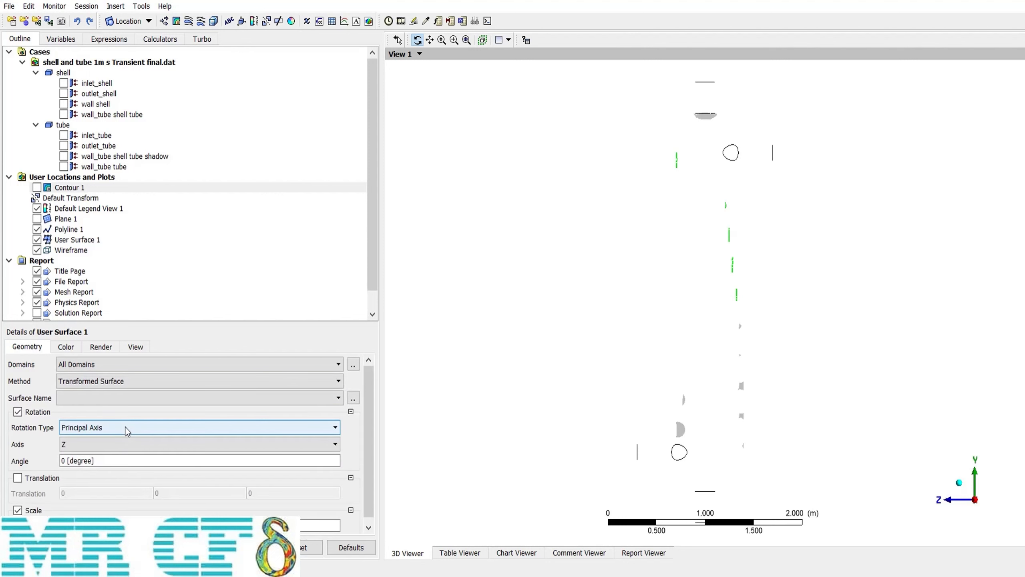
click(76, 401)
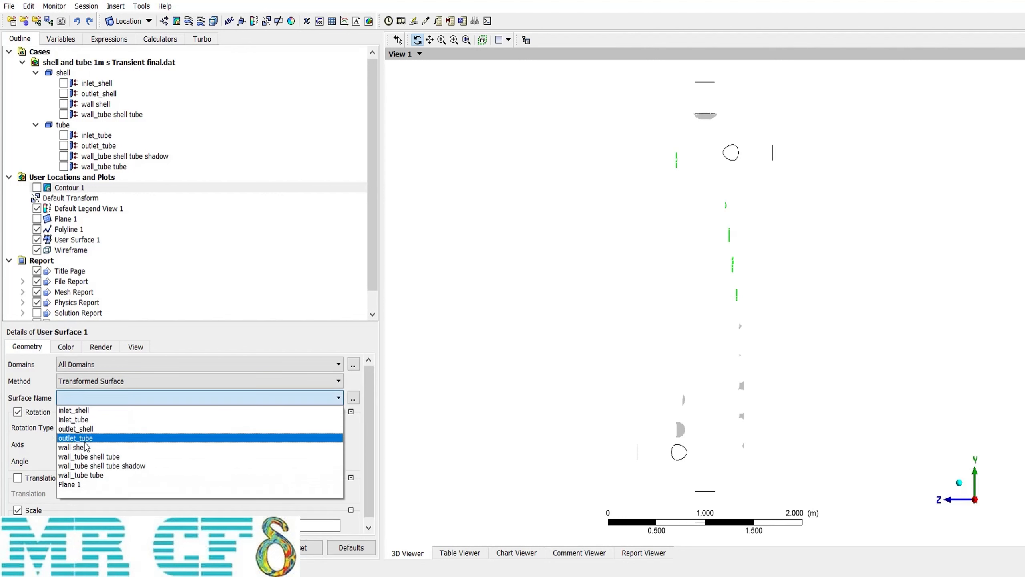
click(76, 483)
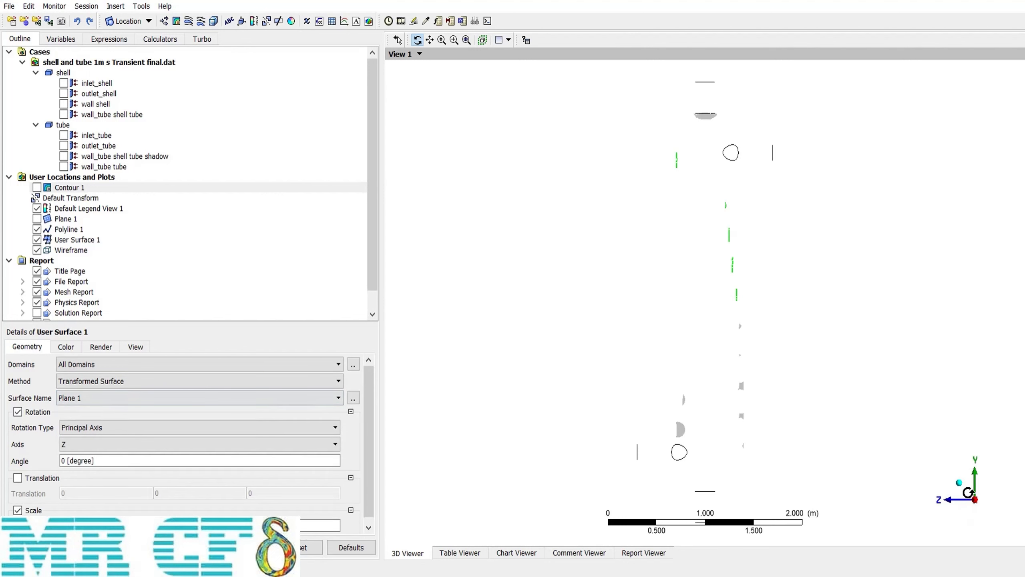
click(960, 483)
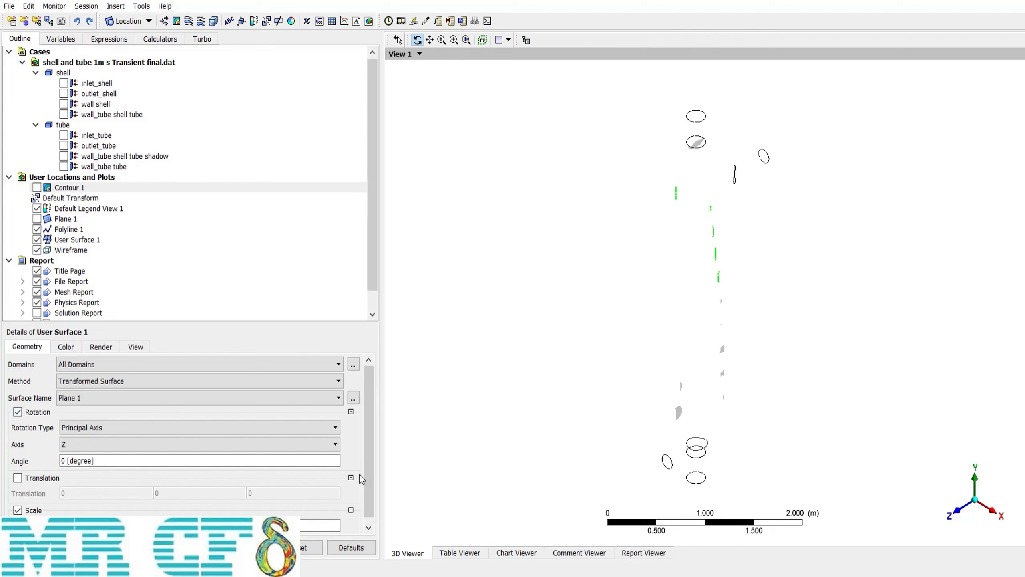
click(18, 412)
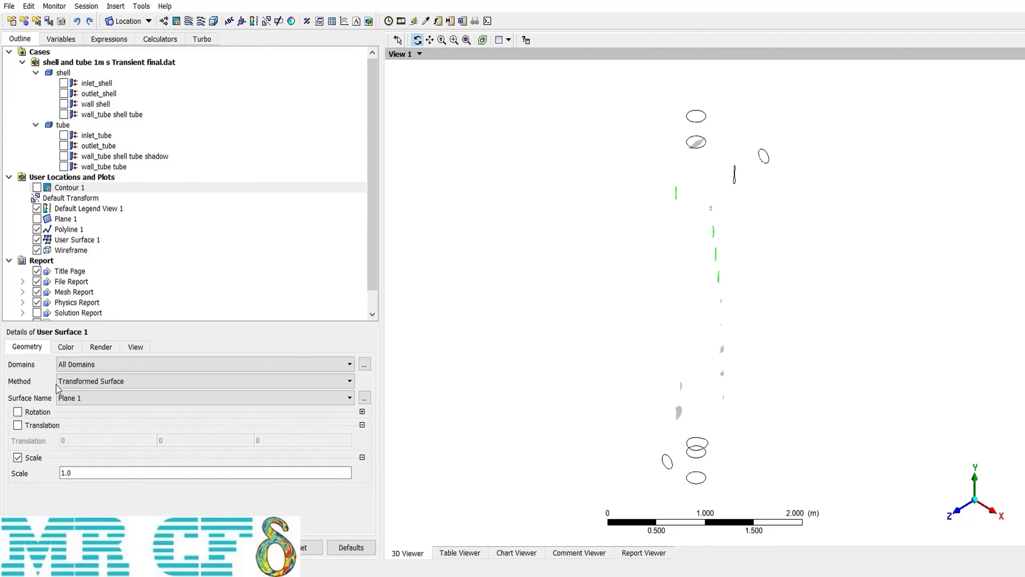
Show Plane 1 in the 3D view
click(37, 219)
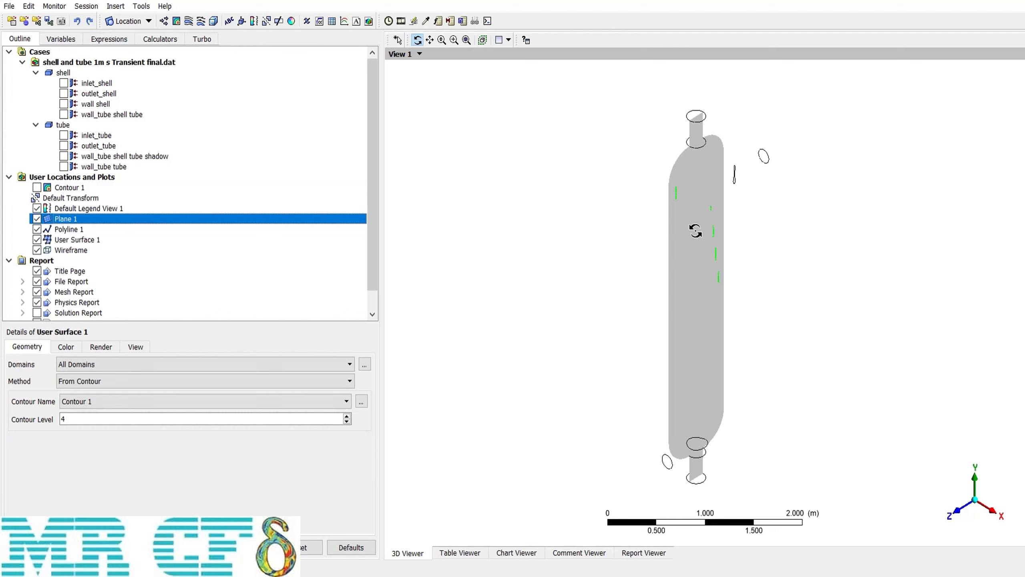
Try to apply User Surface 1 as a Transformed Surface with rotation off and a translation of 0.2376, 0, 0
click(89, 382)
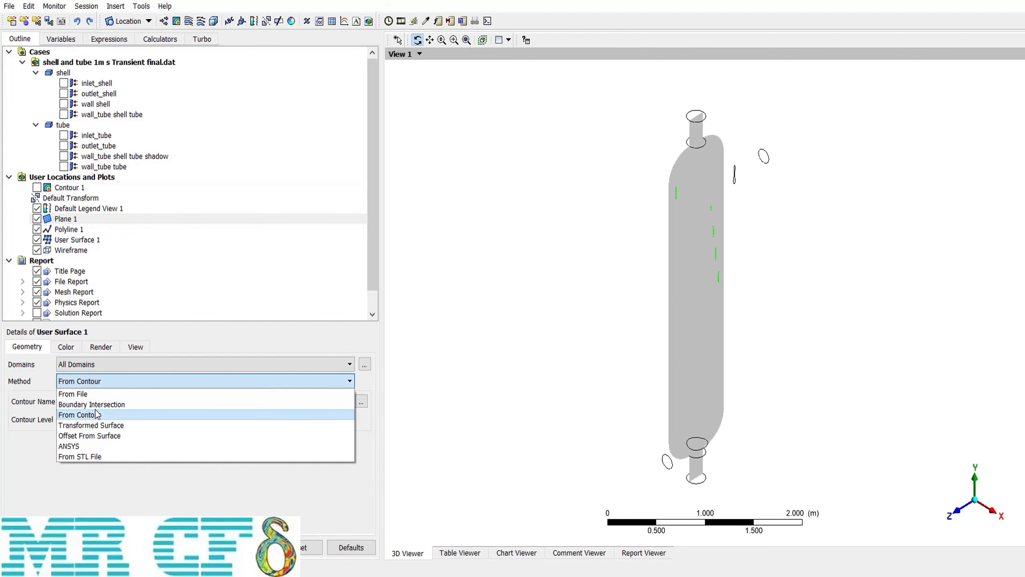
click(93, 425)
click(39, 429)
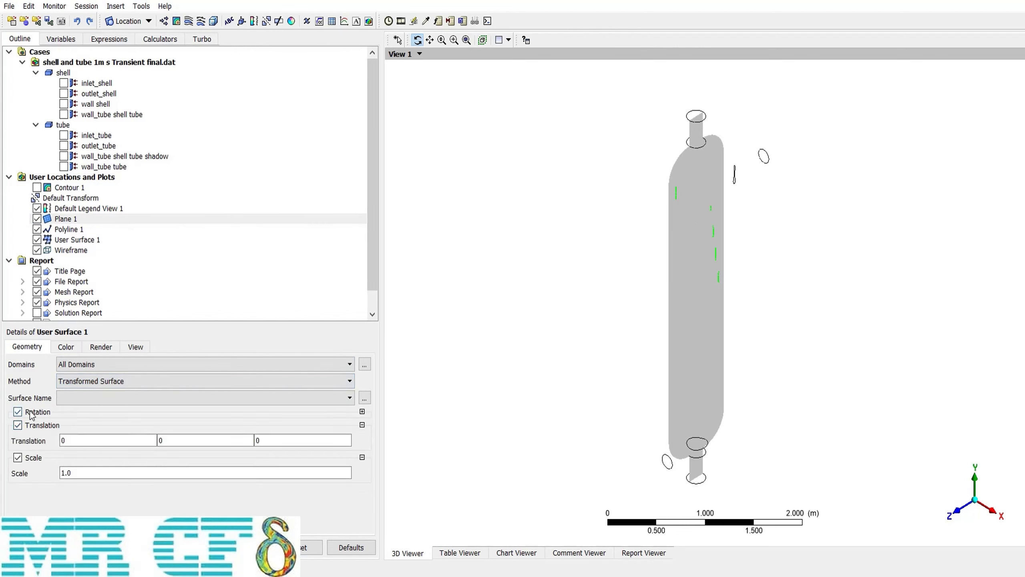
click(31, 412)
click(74, 439)
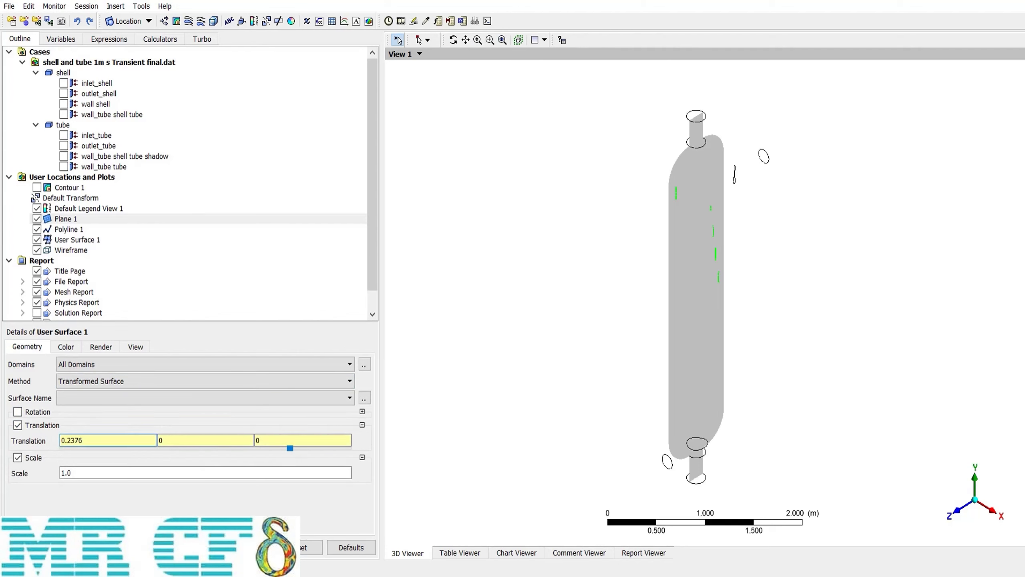
click(30, 547)
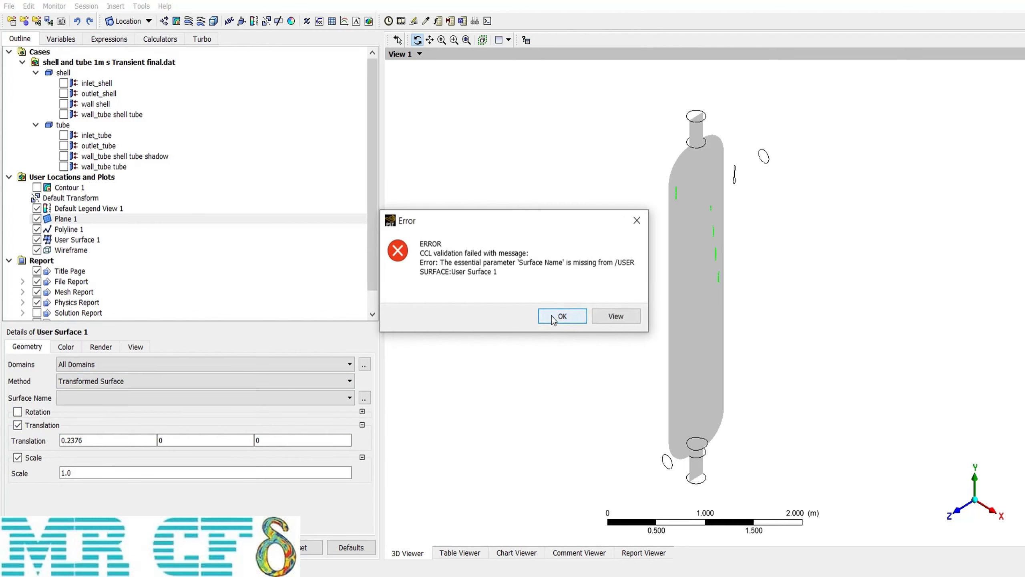
click(562, 316)
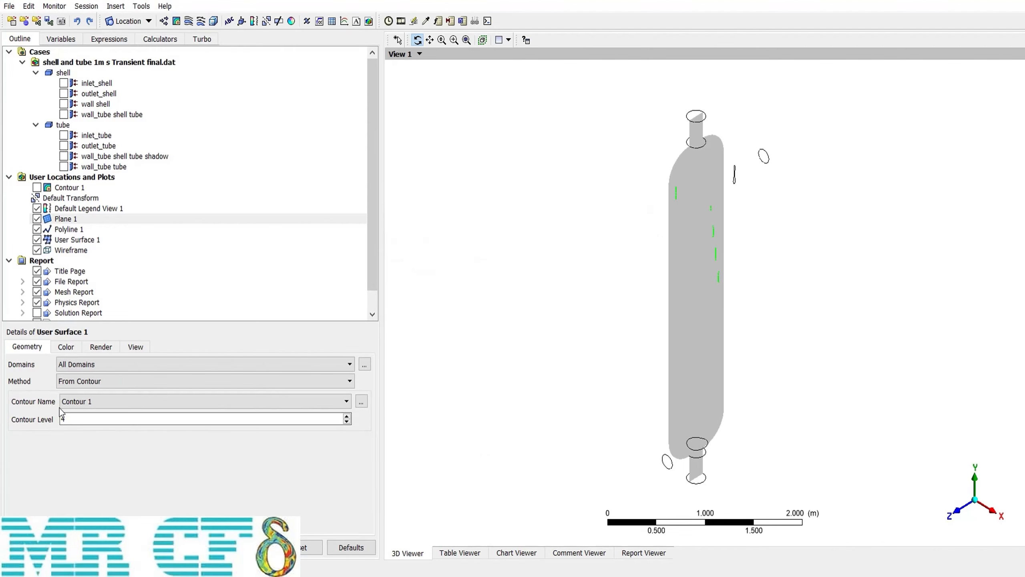
Redefine User Surface 1 as a Transformed Surface of Plane 1 with rotation off and a translation of 0.3184, 0, 0, and apply it
click(83, 382)
click(86, 424)
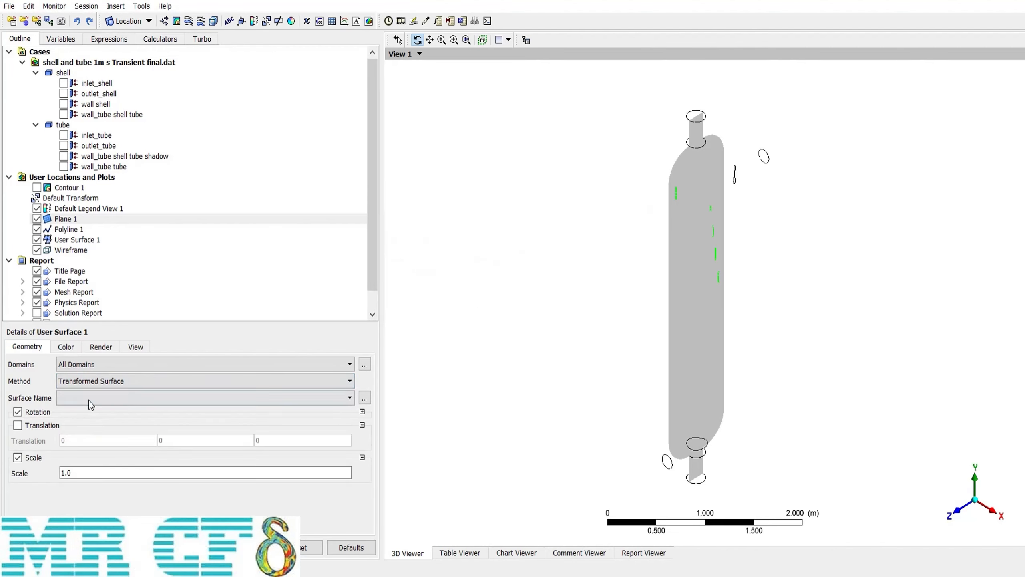
click(88, 399)
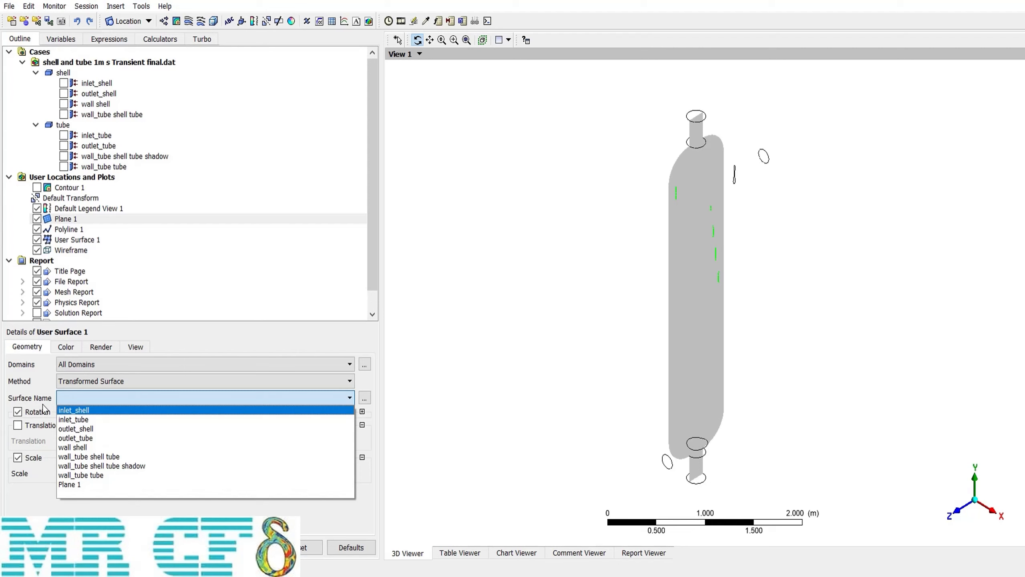
click(83, 483)
click(35, 412)
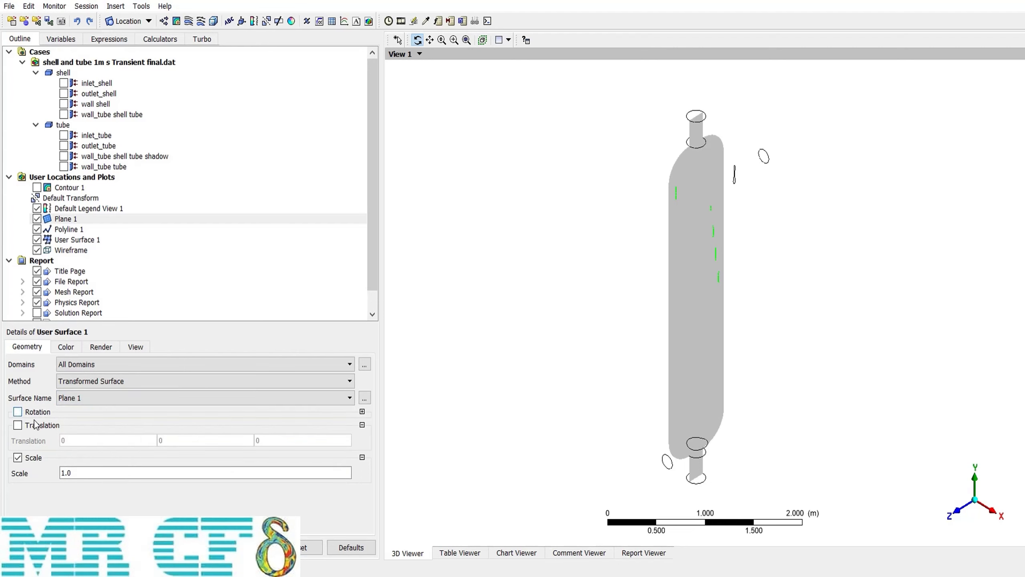
click(35, 425)
click(78, 440)
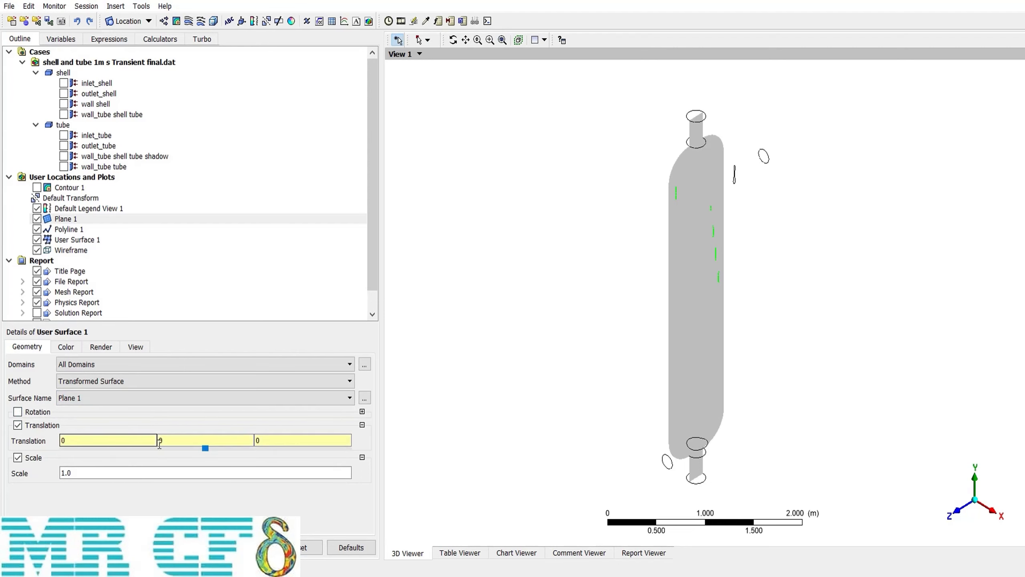
drag(308, 449, 319, 448)
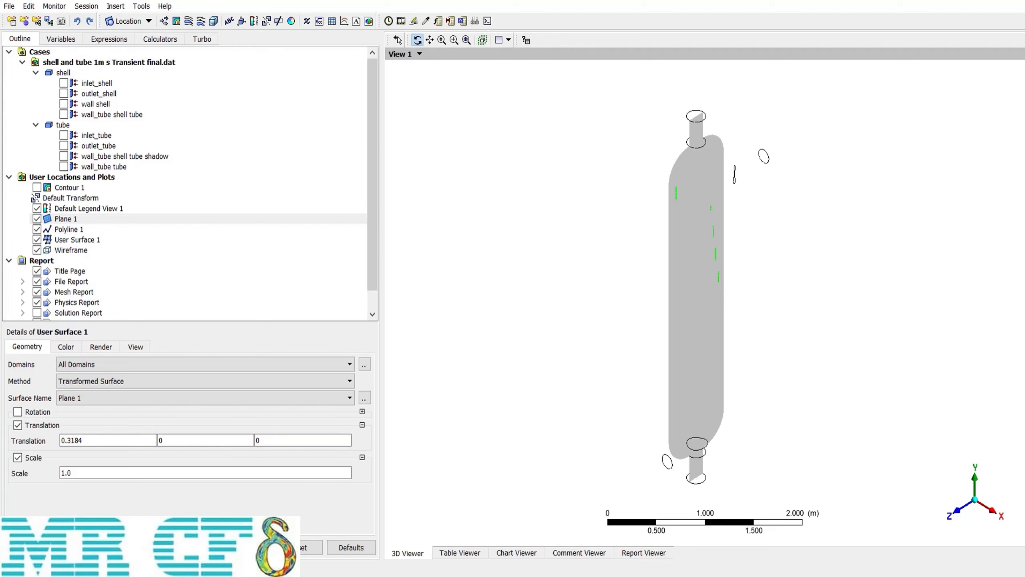
middle_drag(691, 336, 753, 301)
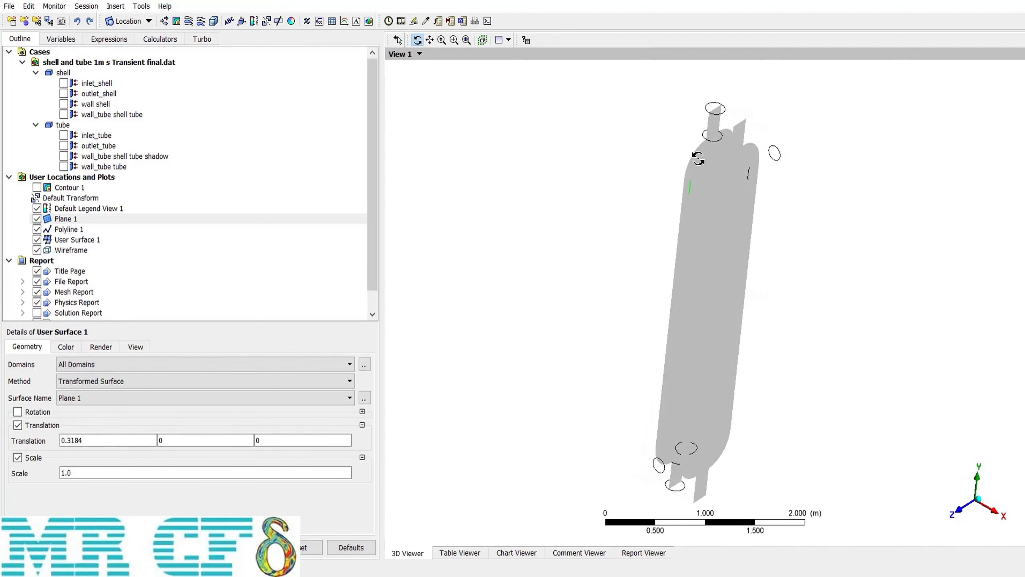
click(978, 499)
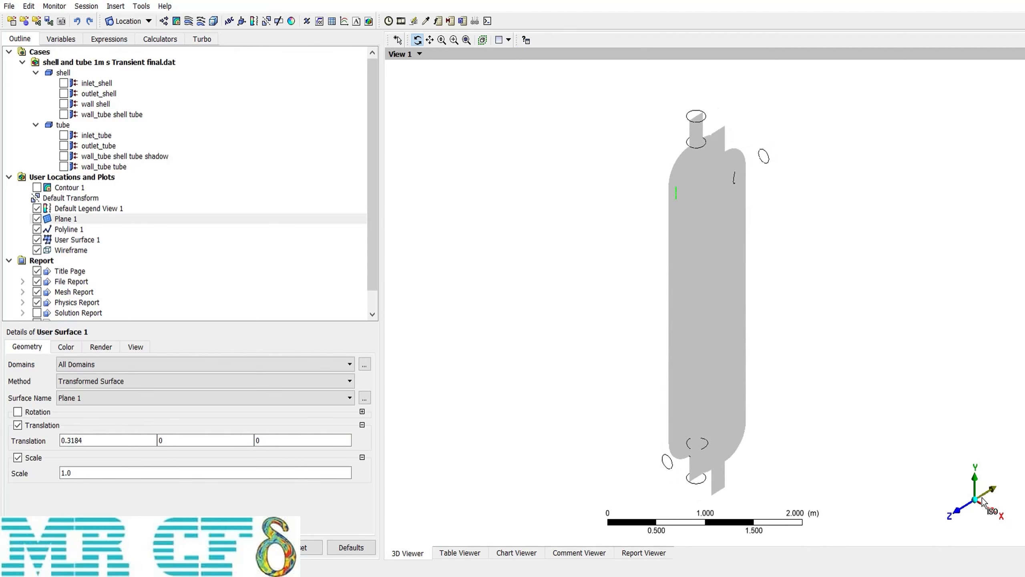
Examine the Offset From Surface and From File method settings of User Surface 1
click(89, 381)
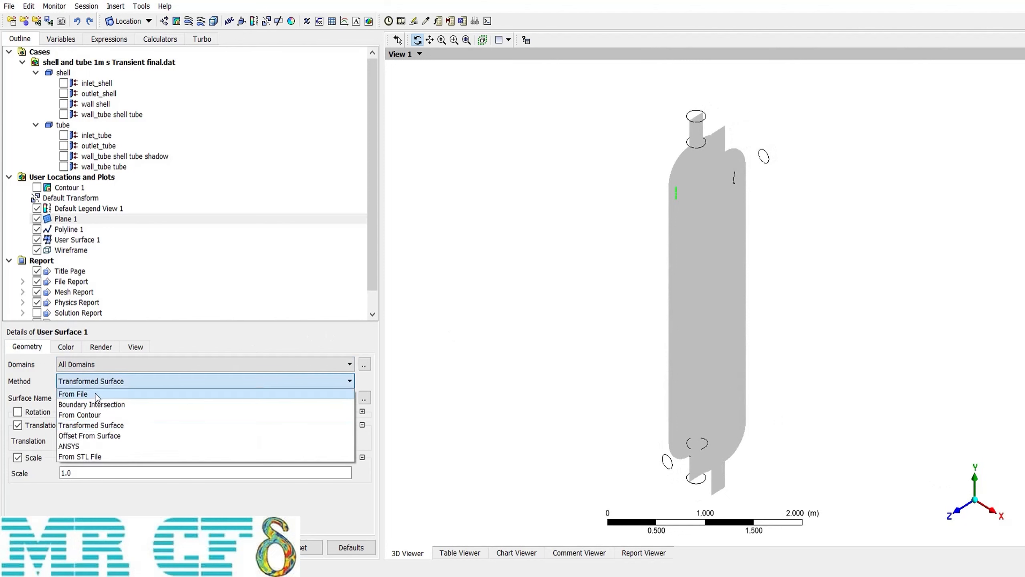
click(123, 436)
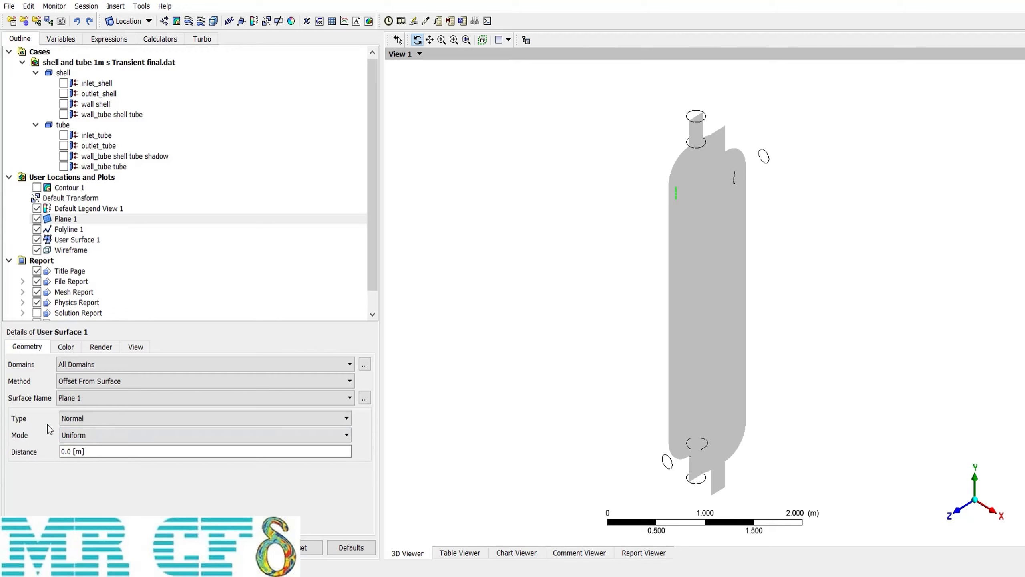
click(123, 452)
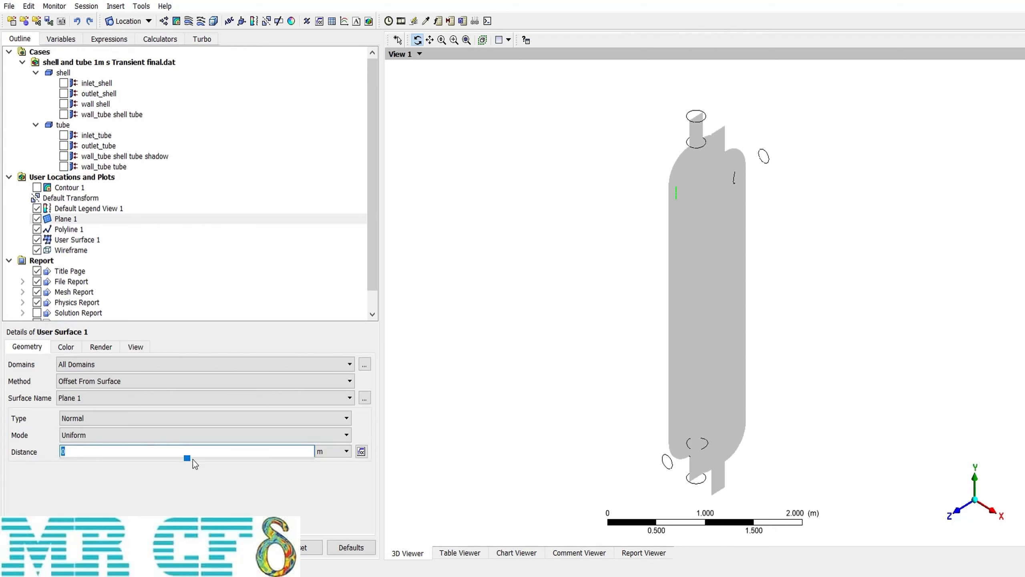
click(104, 381)
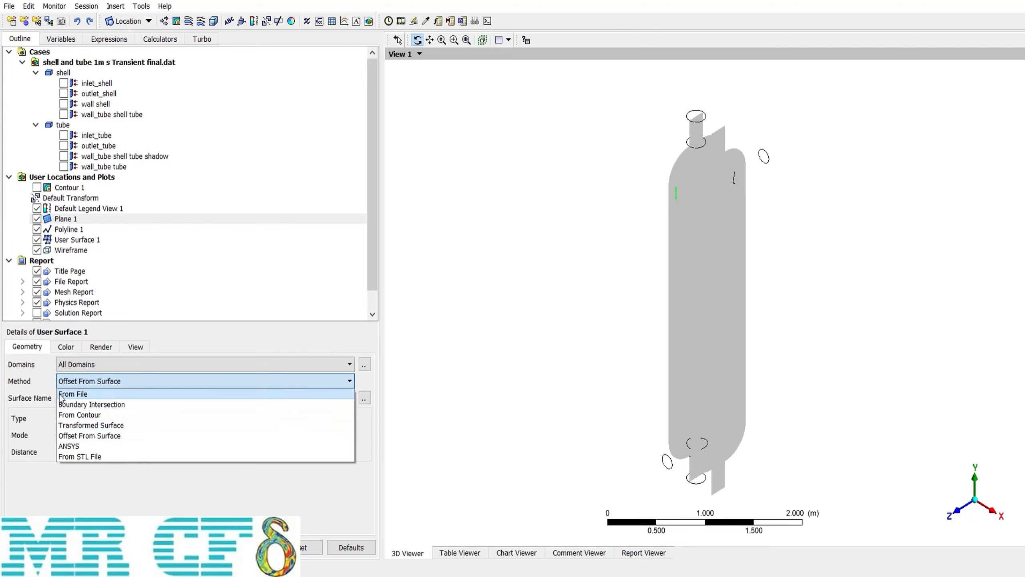
click(71, 393)
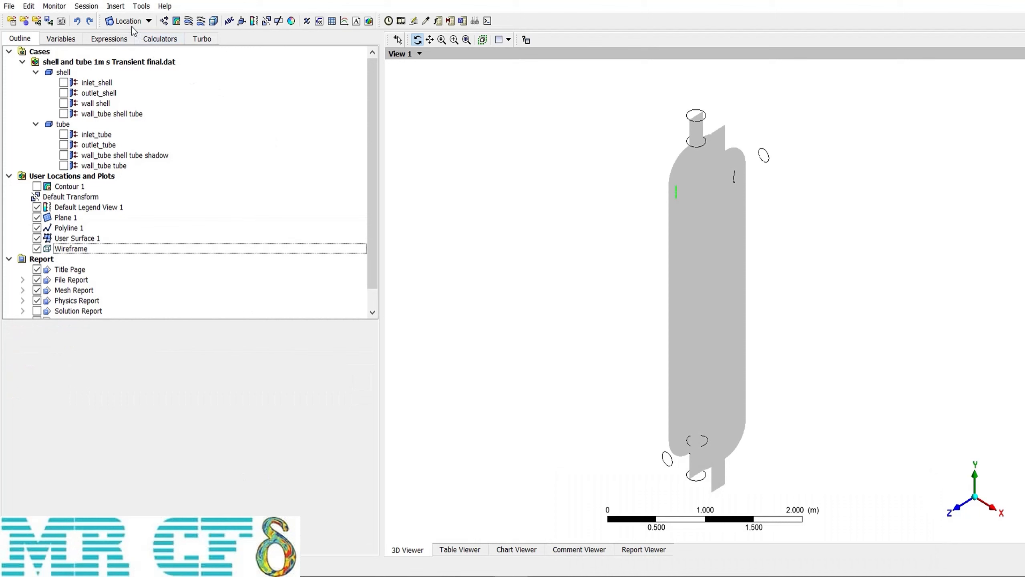
Create Surface Group 1 from the locations Plane 1 and wall_tube shell tube, and apply it
click(130, 21)
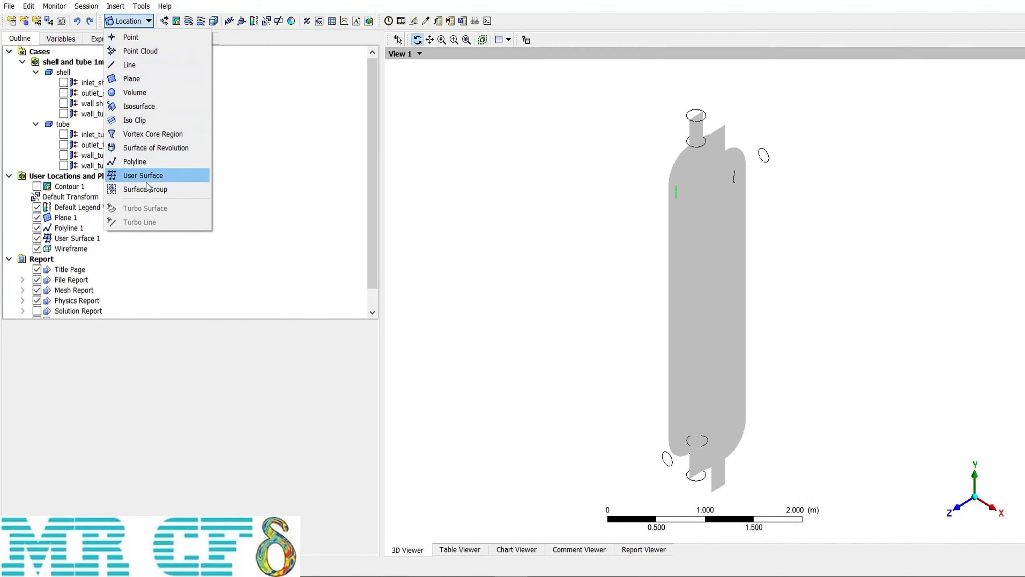
click(183, 189)
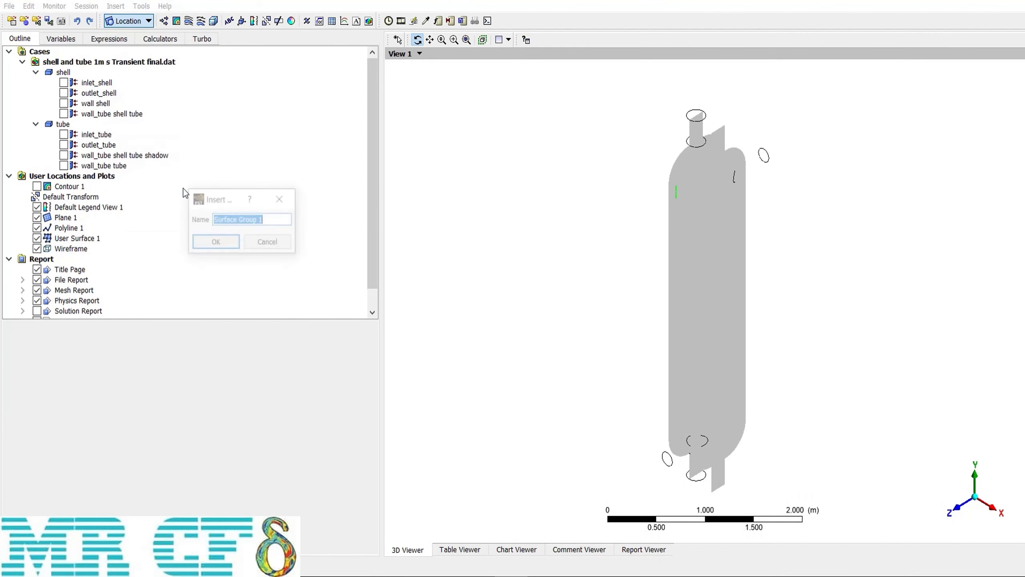
click(203, 241)
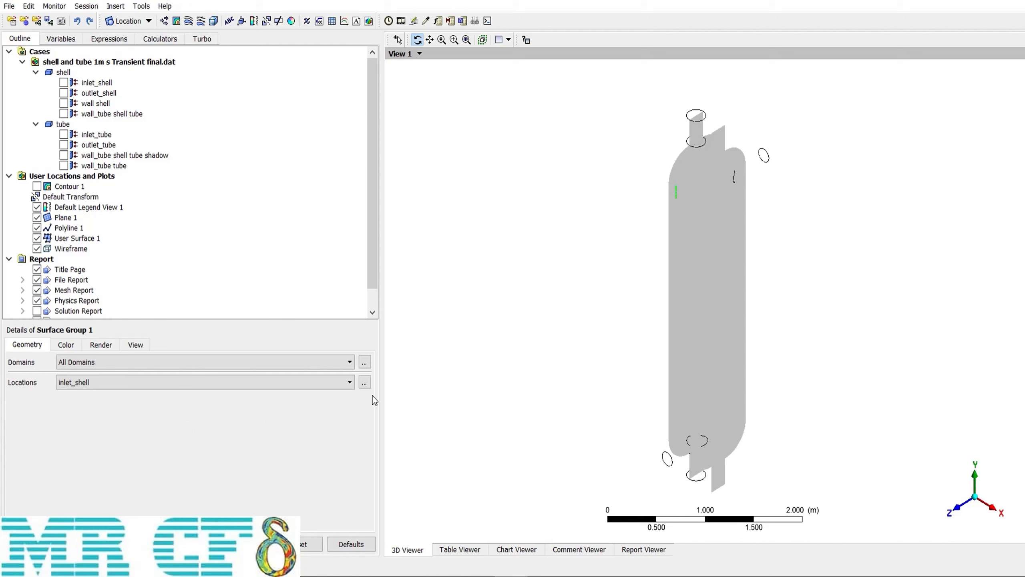
click(364, 382)
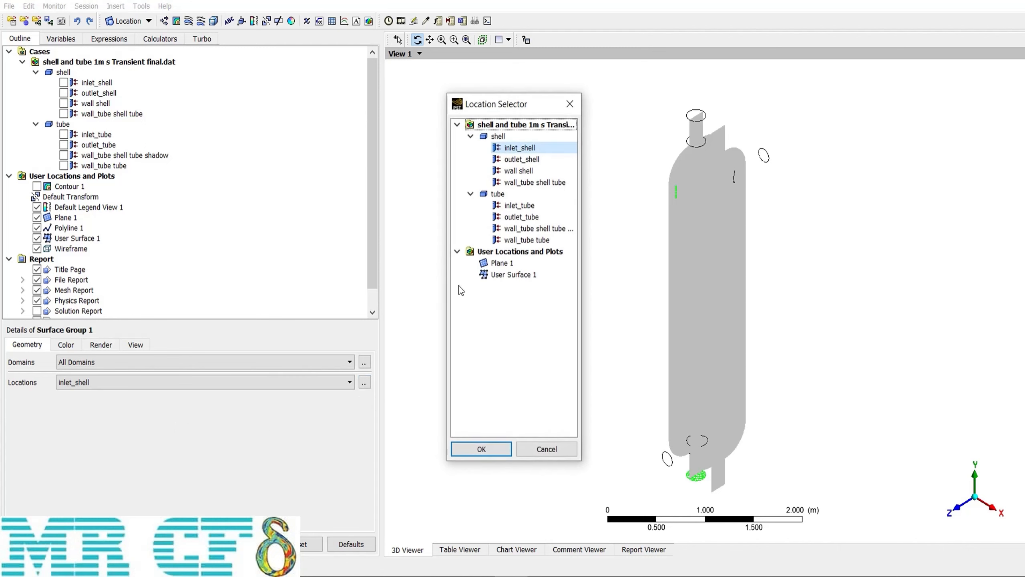
click(553, 263)
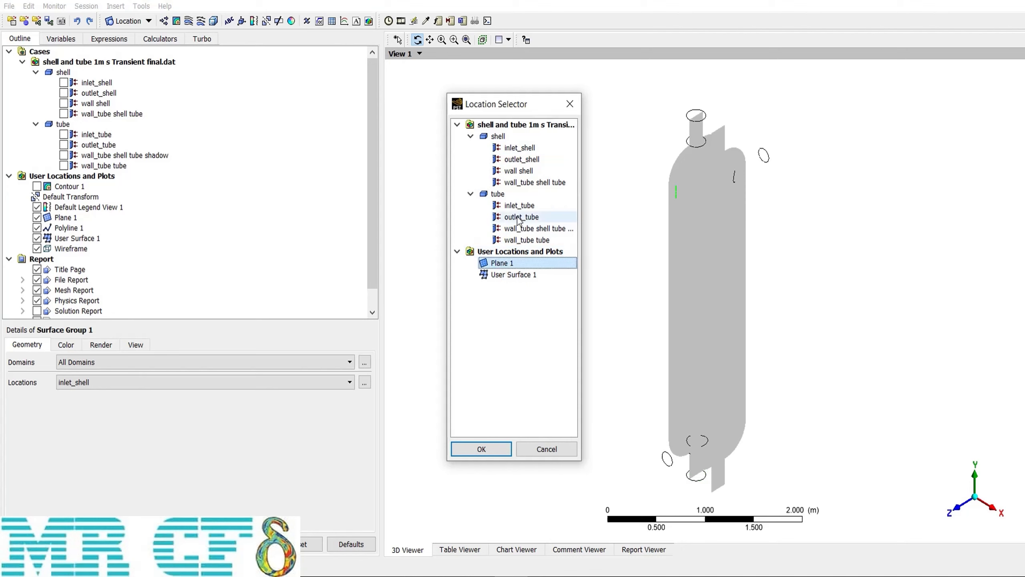
ctrl+click(529, 182)
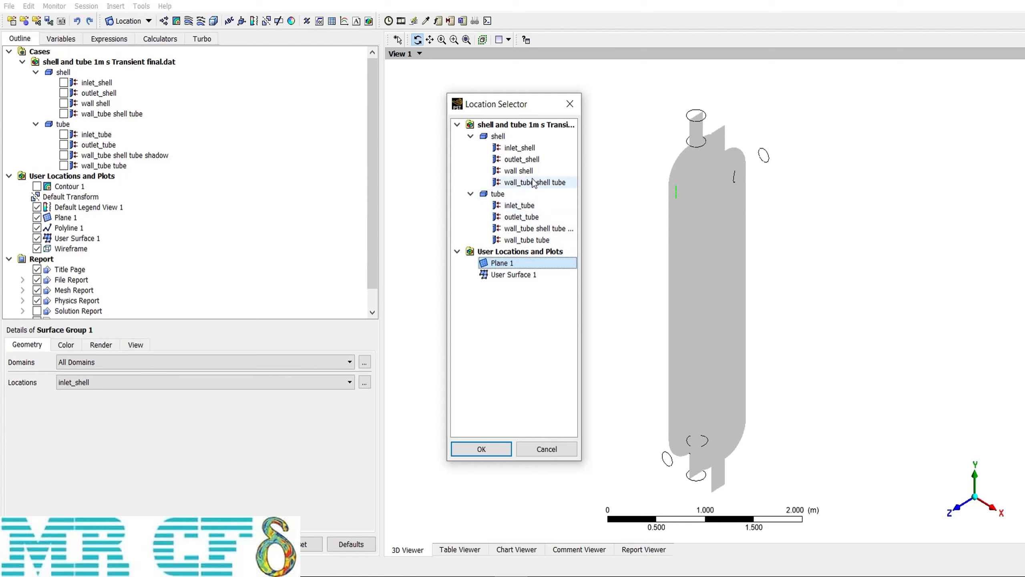
click(481, 448)
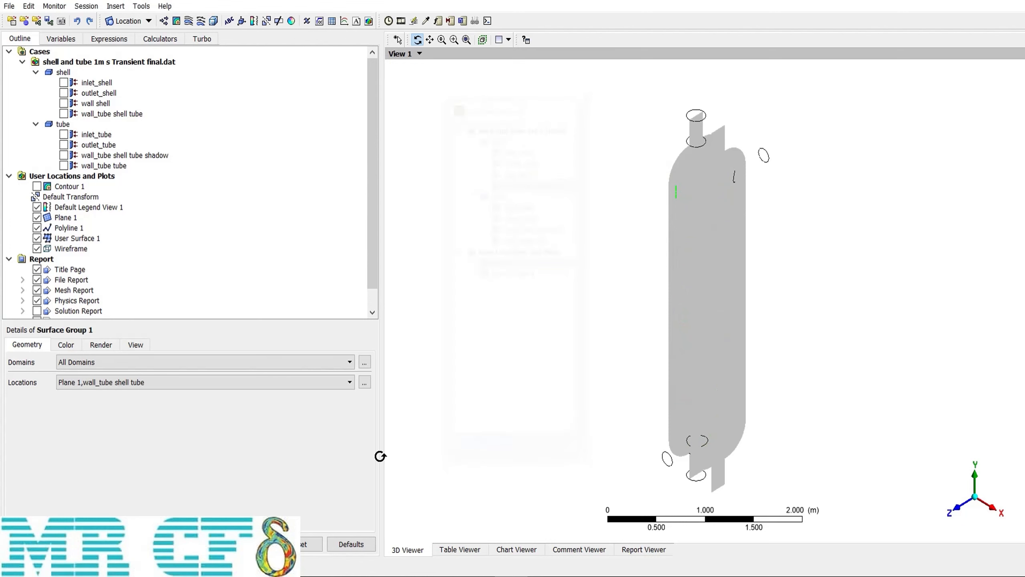
click(29, 544)
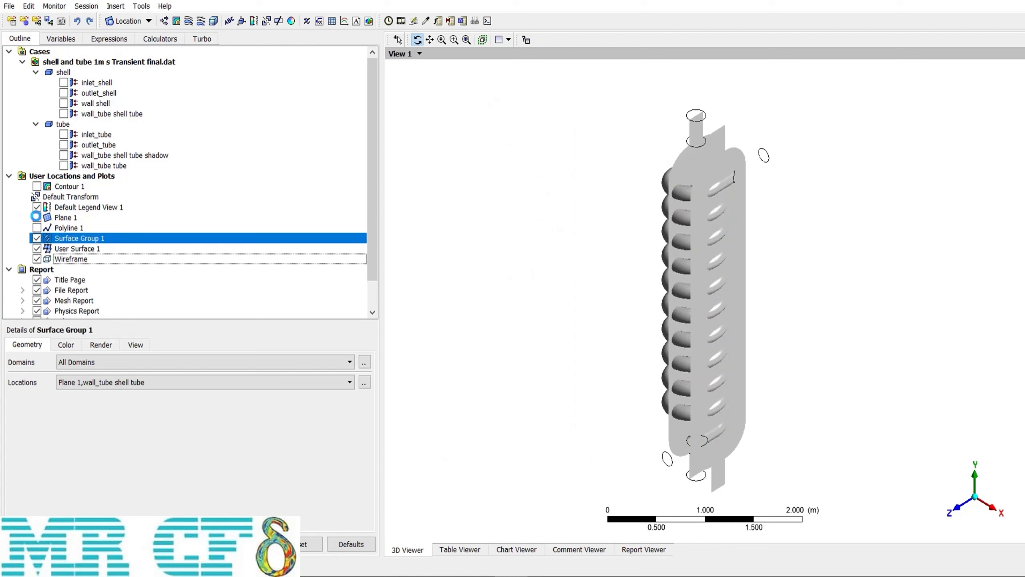
Hide Plane 1, Polyline 1 and User Surface 1 so the surface group is shown alone, and inspect it in an isometric view
click(37, 217)
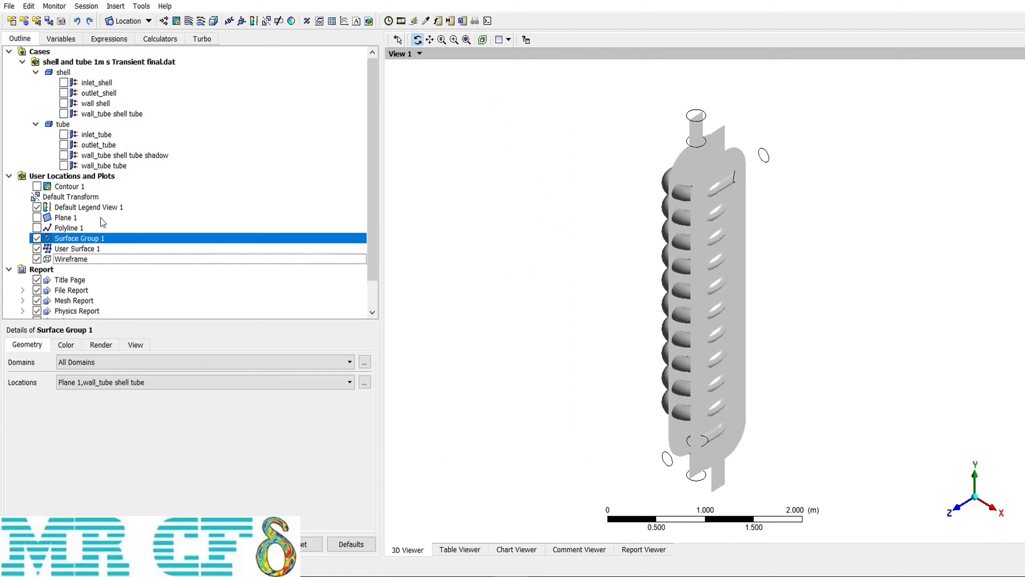
click(37, 248)
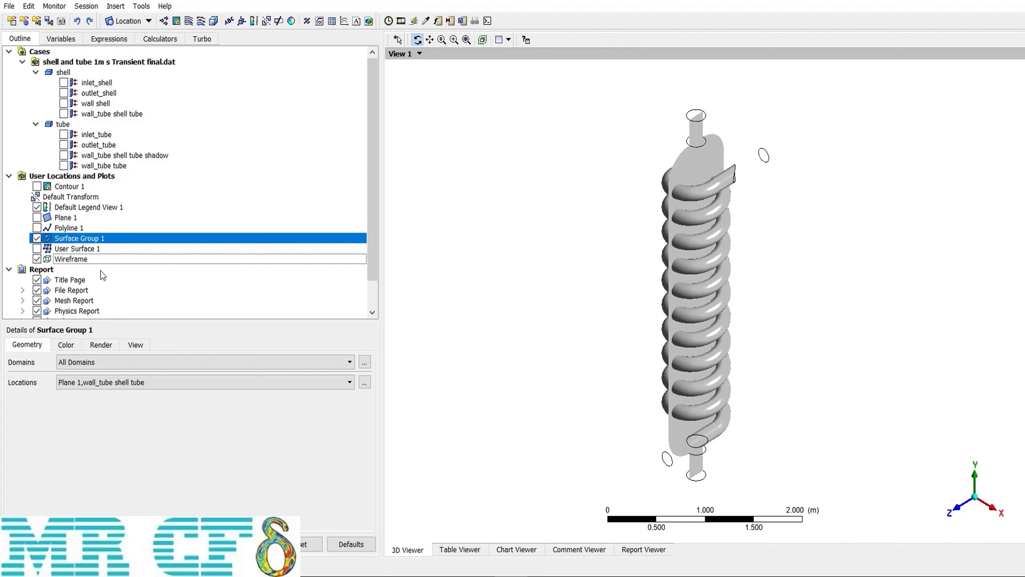
mouse_move(717, 295)
mouse_down()
mouse_move(746, 293)
mouse_move(748, 309)
mouse_move(731, 282)
mouse_up()
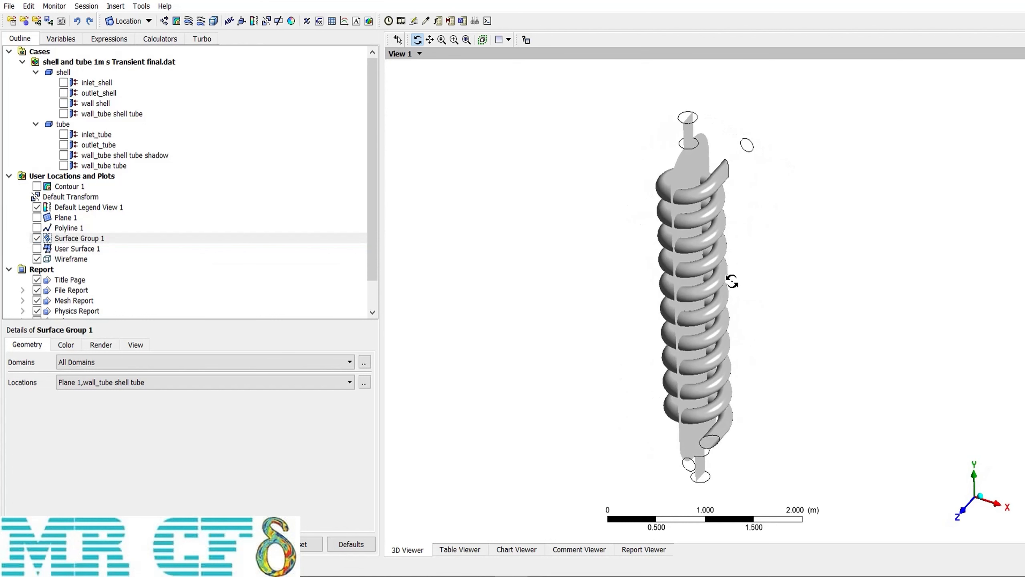
click(981, 496)
Color Surface Group 1 by the variable Temperature with a Local range and apply it
click(65, 344)
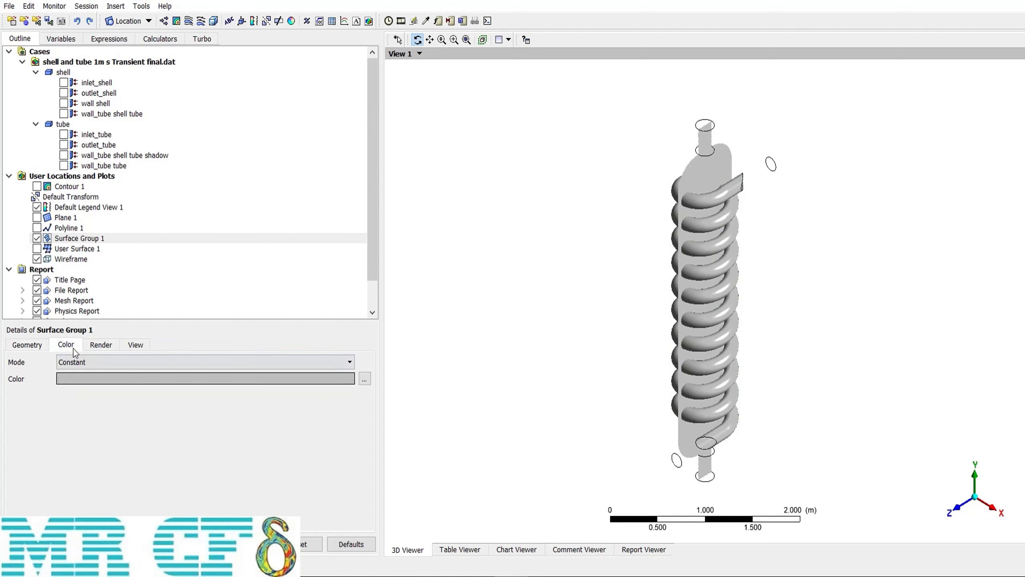
click(111, 364)
click(91, 387)
click(79, 383)
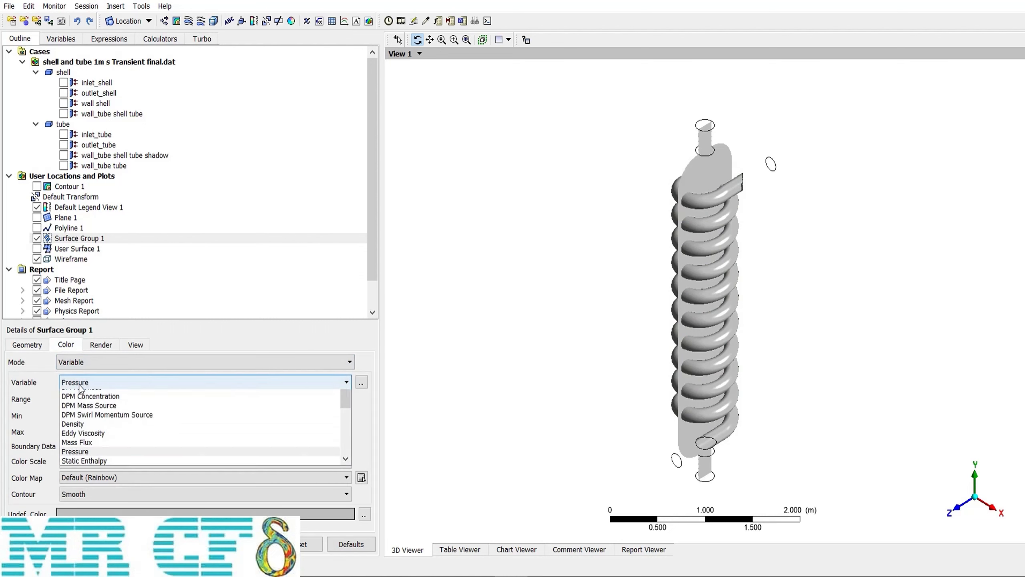
drag(345, 419, 344, 434)
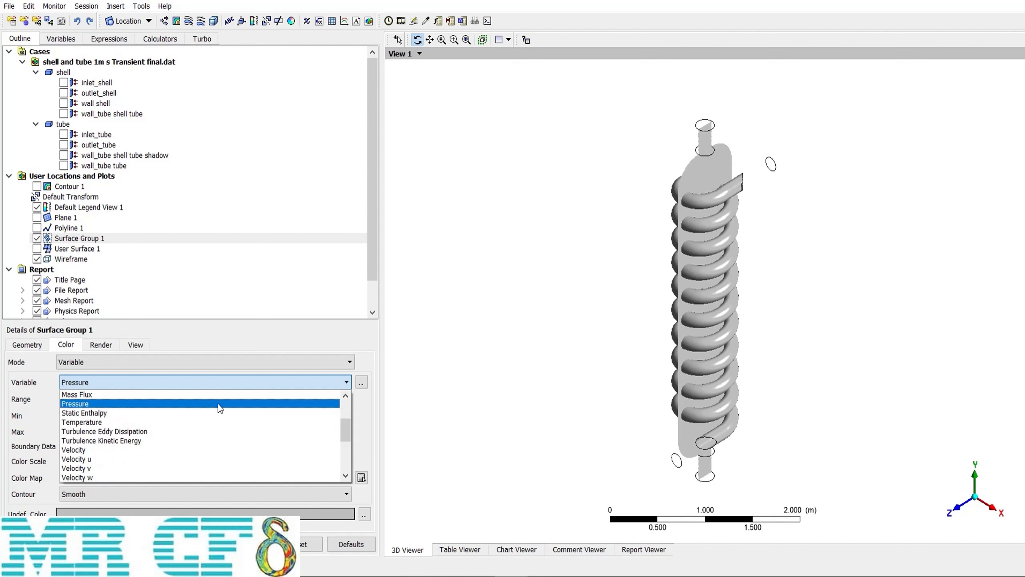
click(85, 422)
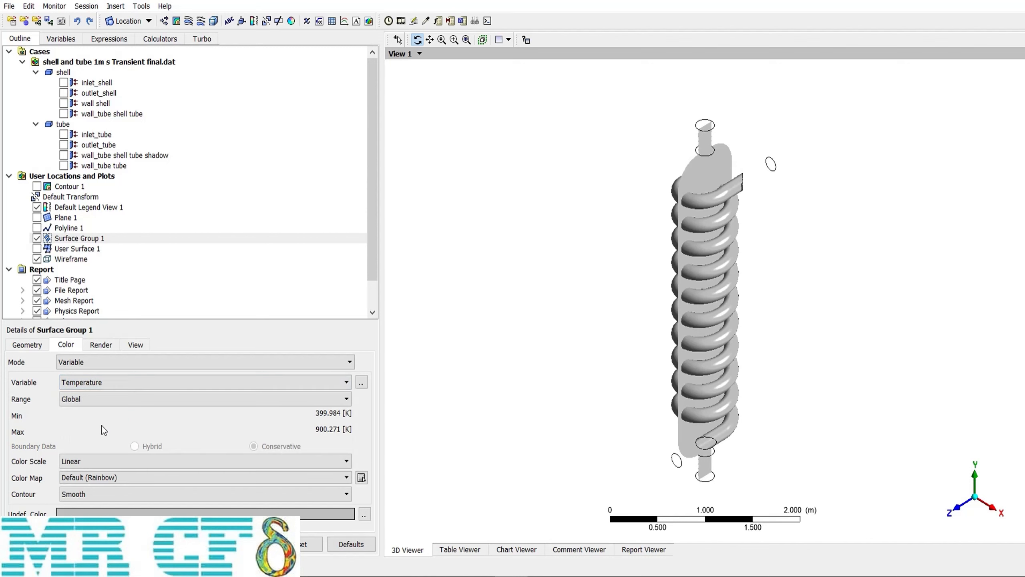
click(87, 395)
click(80, 417)
click(29, 544)
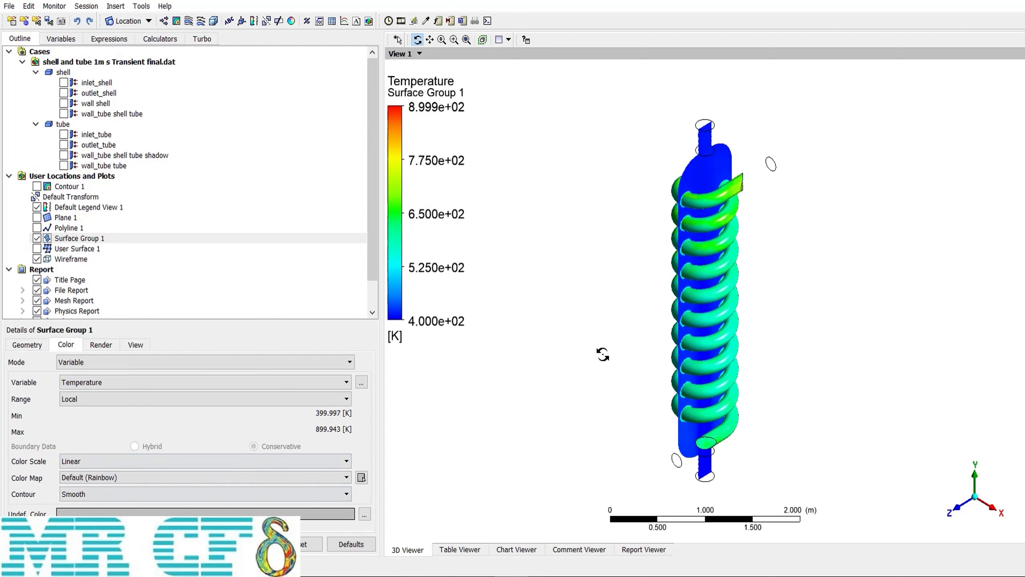
click(787, 576)
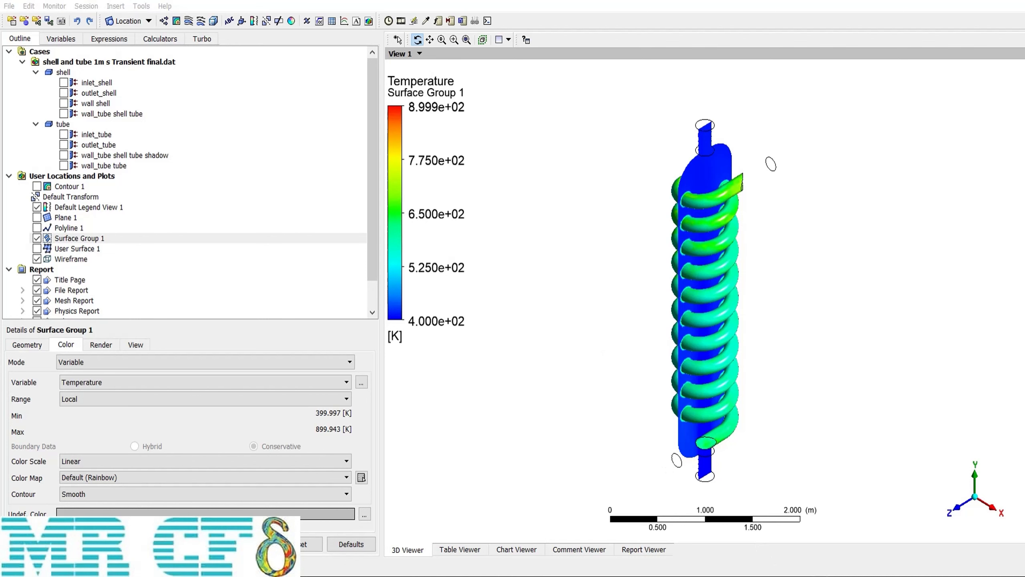